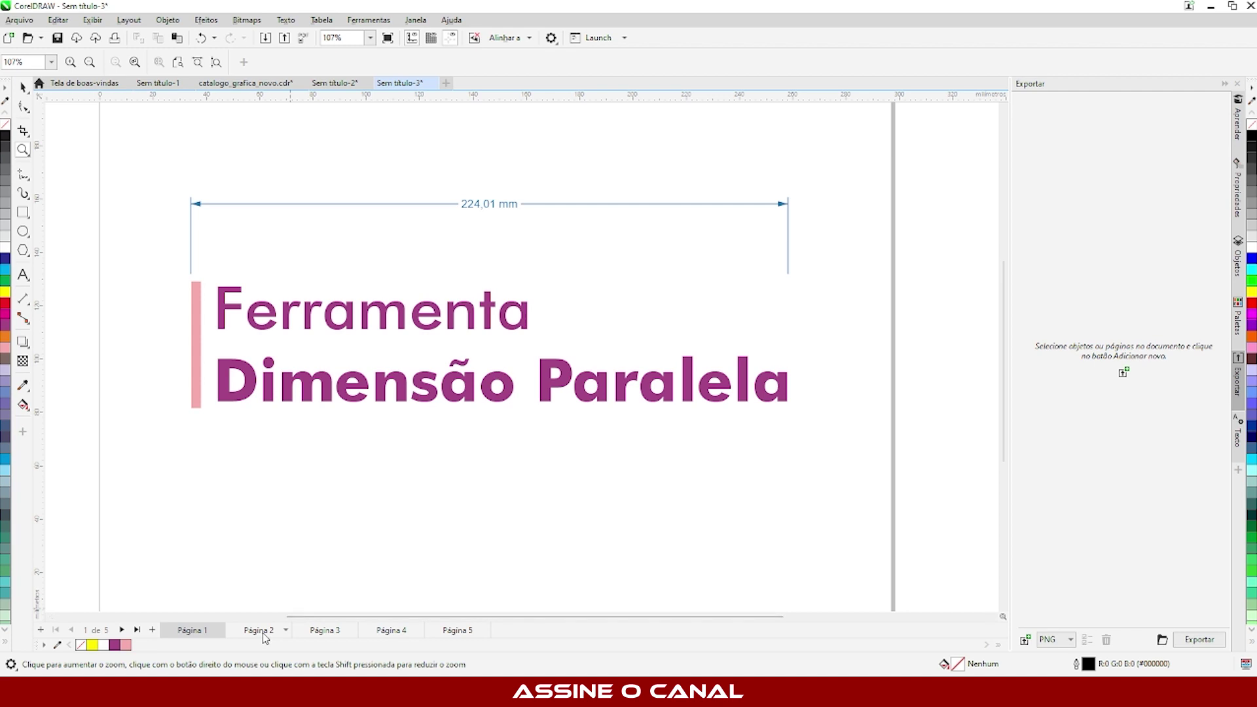
Look through the floor plan on page 2 and the signage set on page 3
left_click(260, 633)
left_click_drag(132, 128, 829, 564)
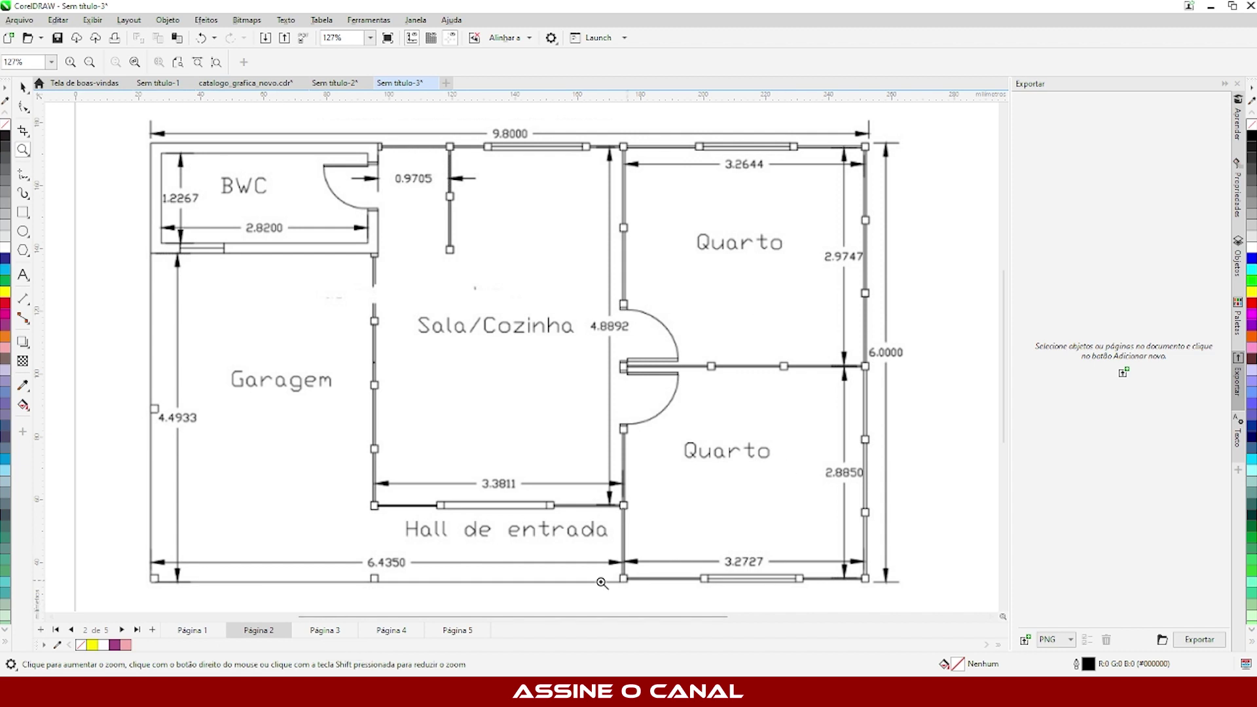
left_click(328, 630)
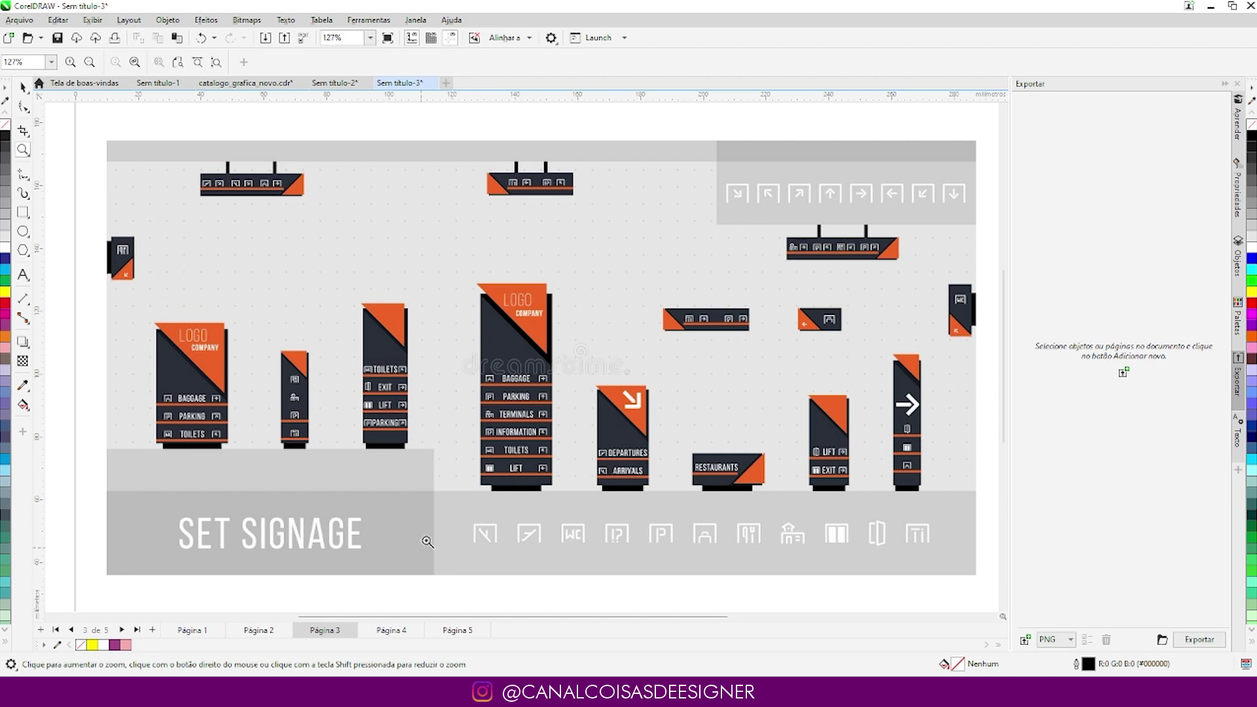
On page 4, add a horizontal parallel dimension for the tall rectangle's width, placed above the figure
left_click(406, 632)
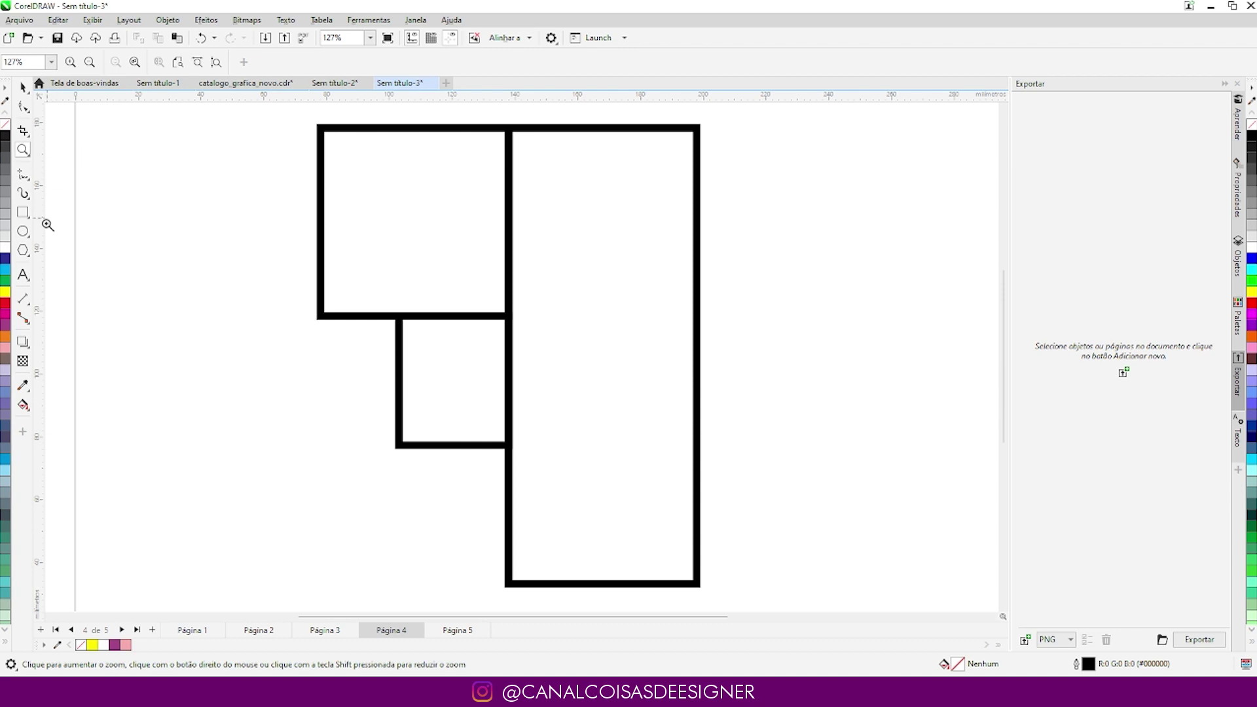
left_click(23, 300)
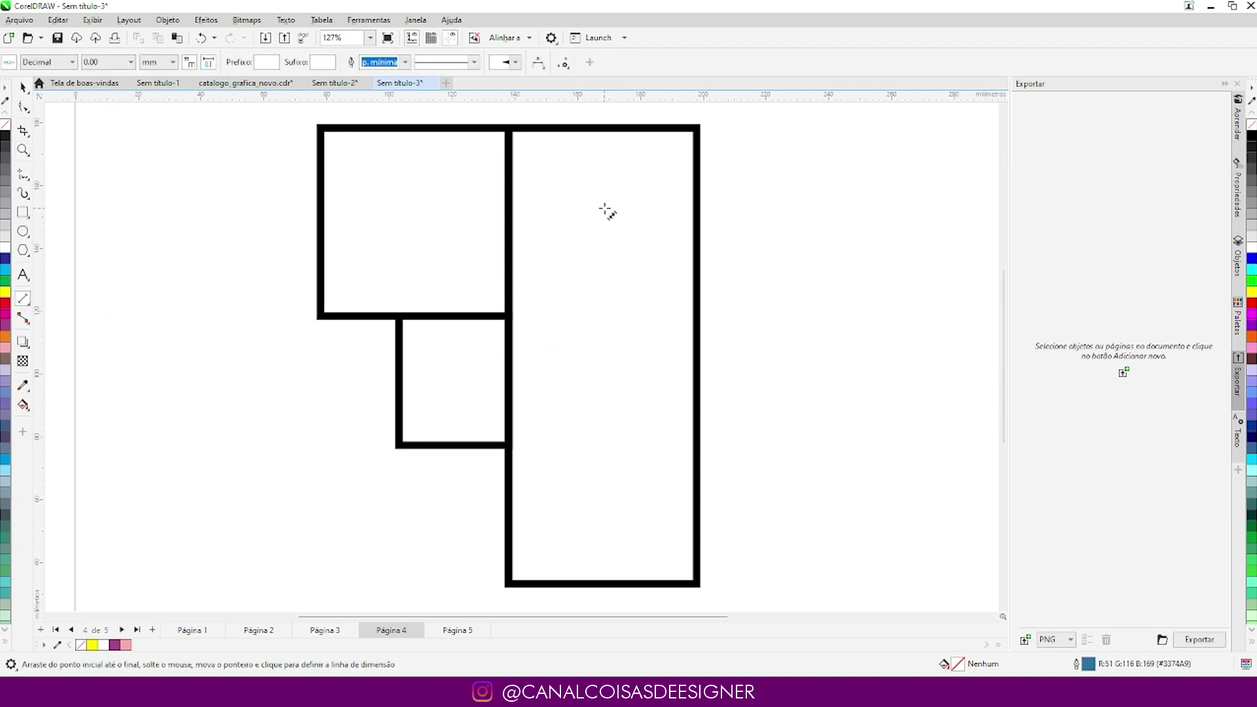
left_click_drag(511, 208, 698, 208)
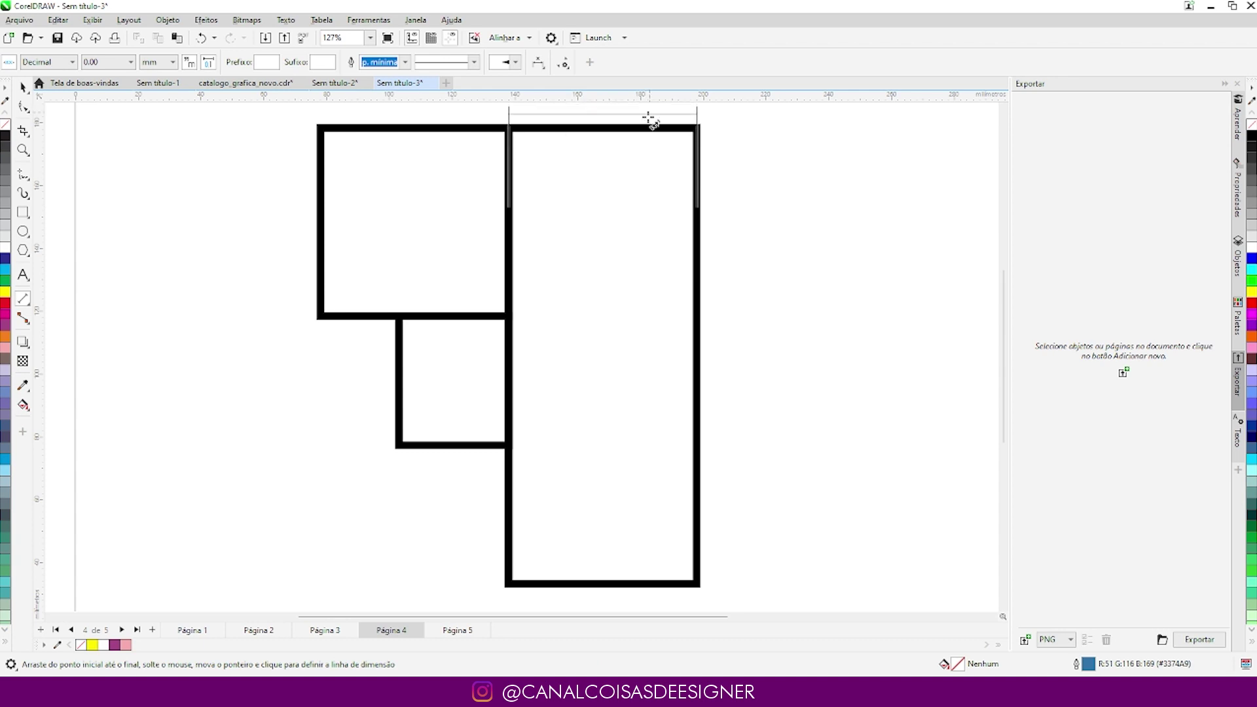
scroll(652, 115, "down", 1)
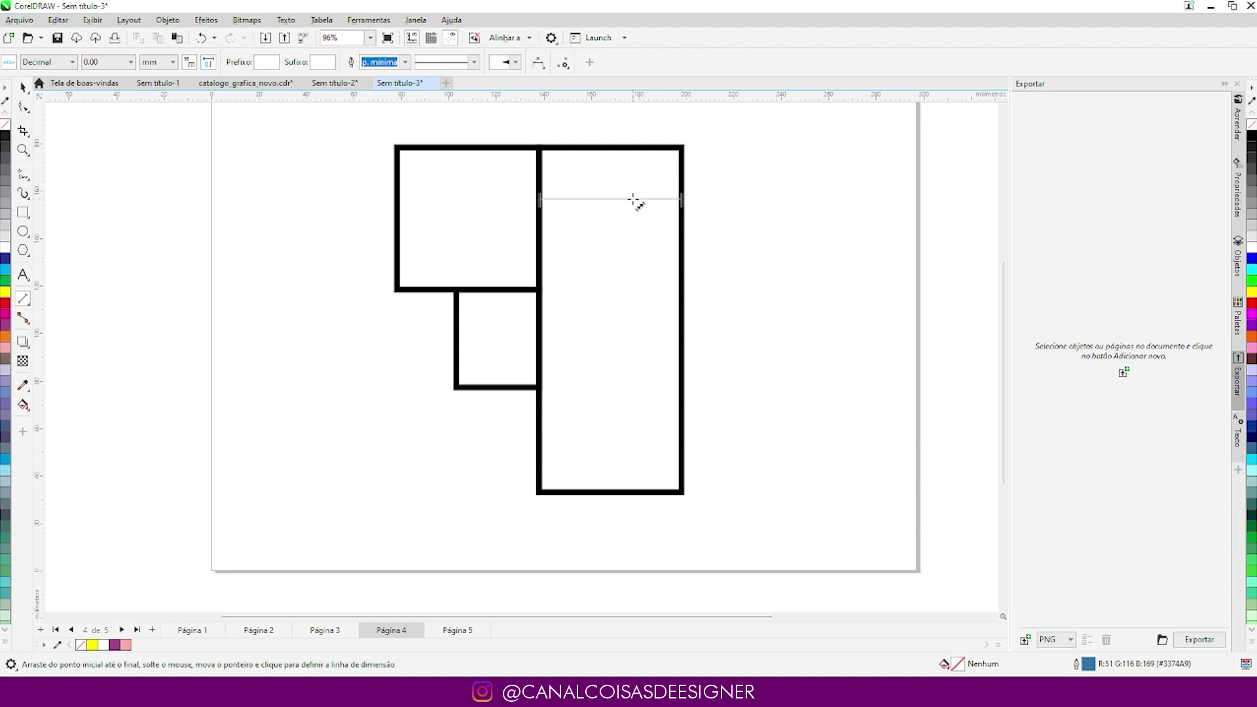
left_click(633, 130)
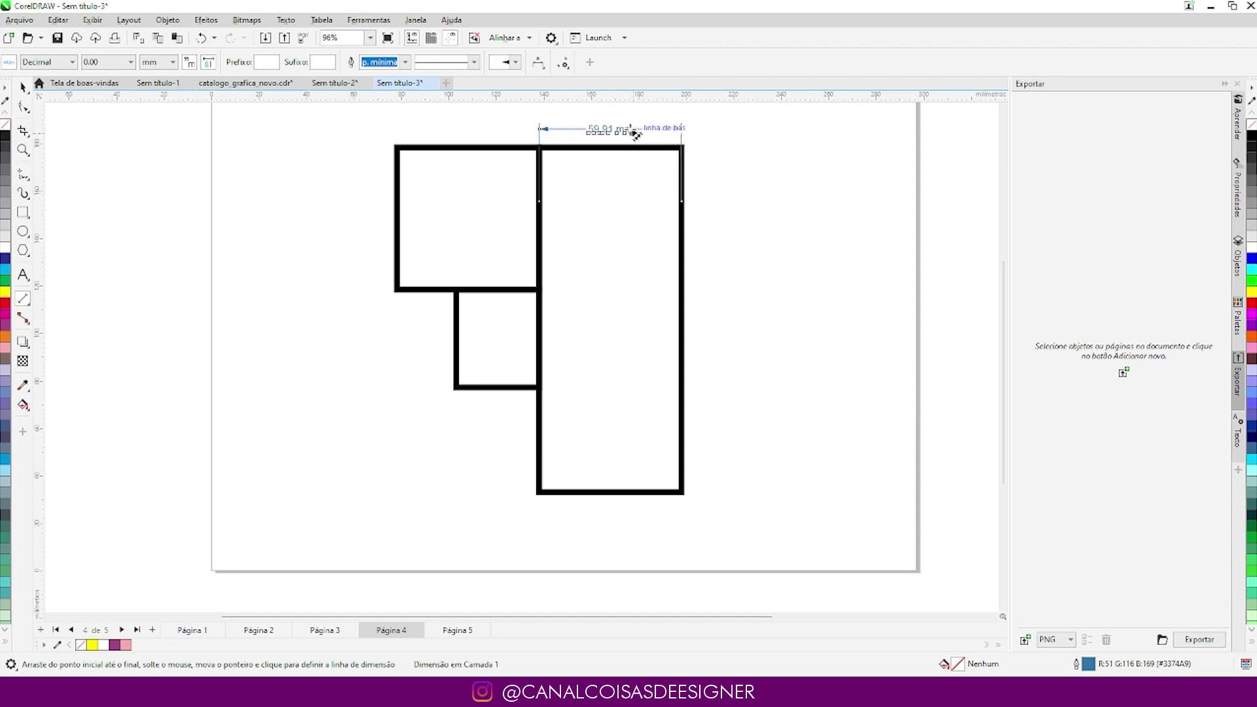
left_click(23, 87)
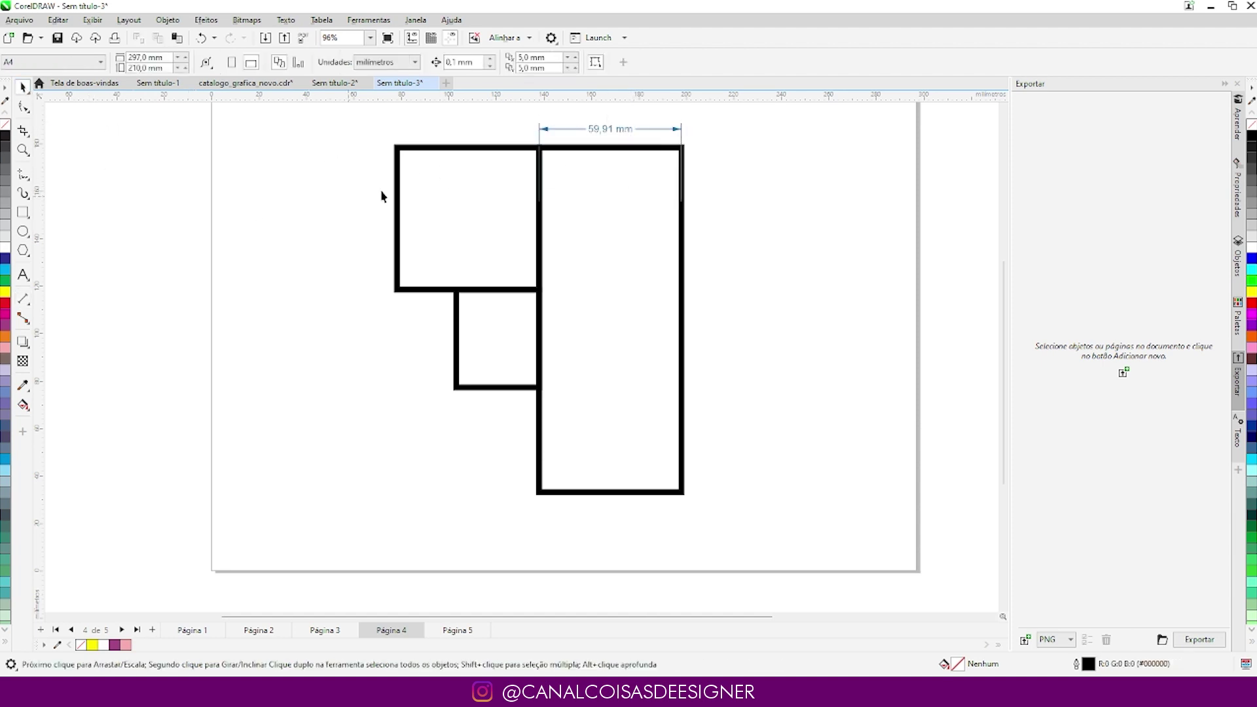
Dimension the upper square's height along its left side and the small lower square's width inside it
scroll(696, 103, "up", 2)
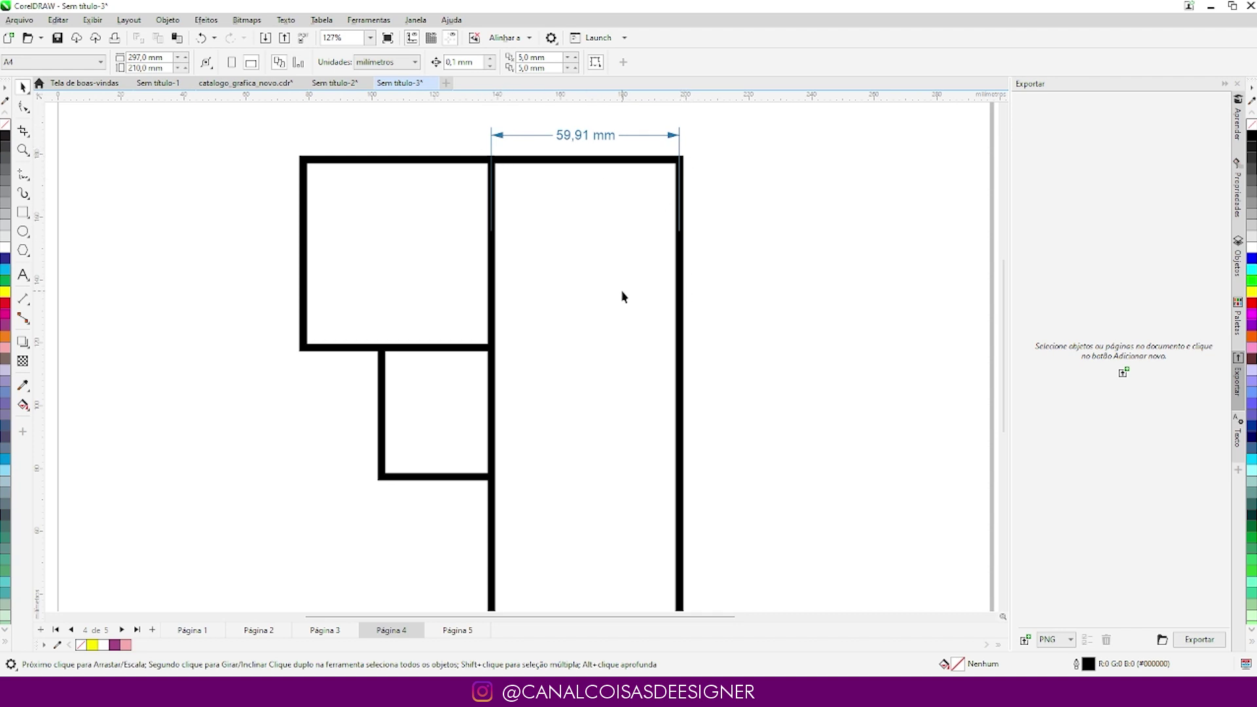
left_click(23, 300)
left_click_drag(358, 159, 360, 347)
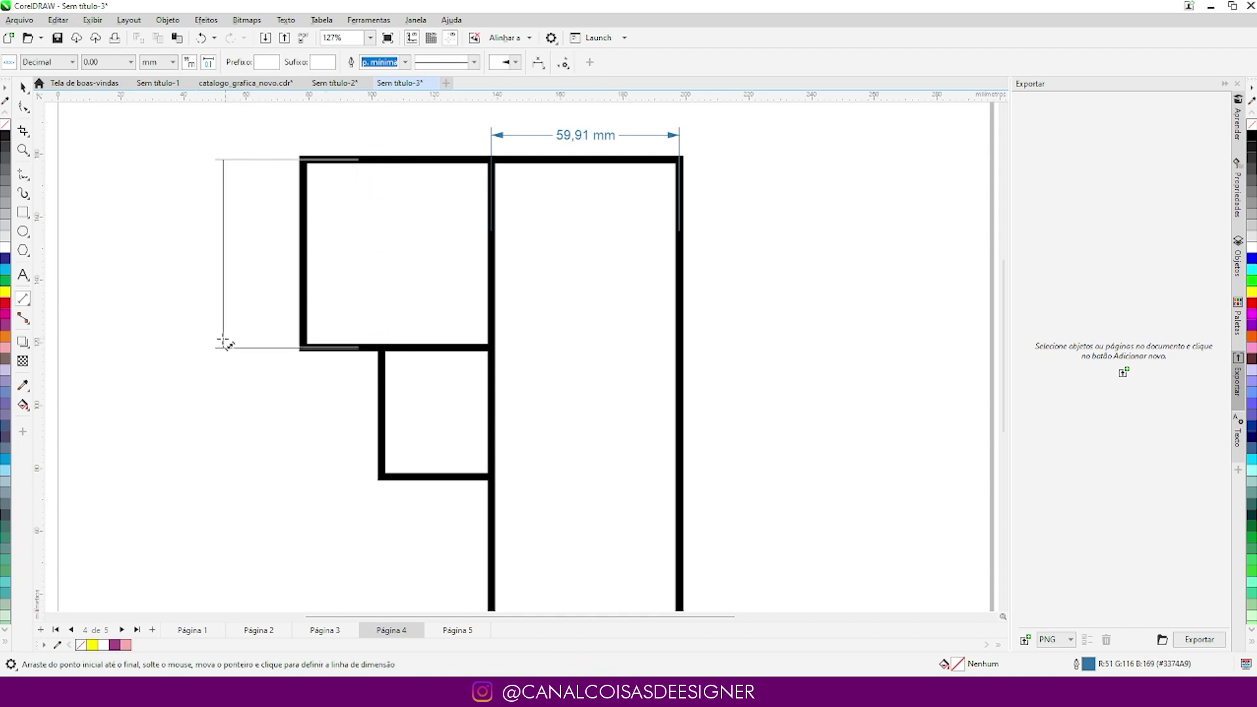
left_click(250, 341)
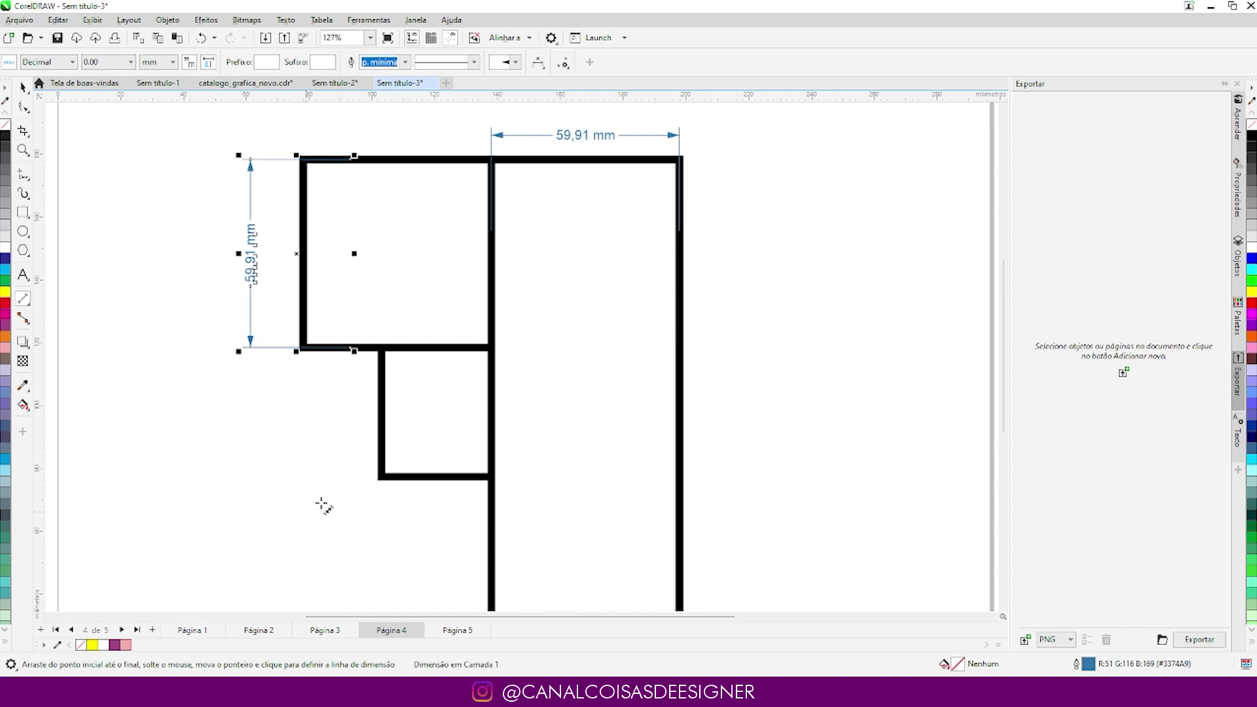
left_click_drag(383, 412, 491, 414)
left_click(472, 435)
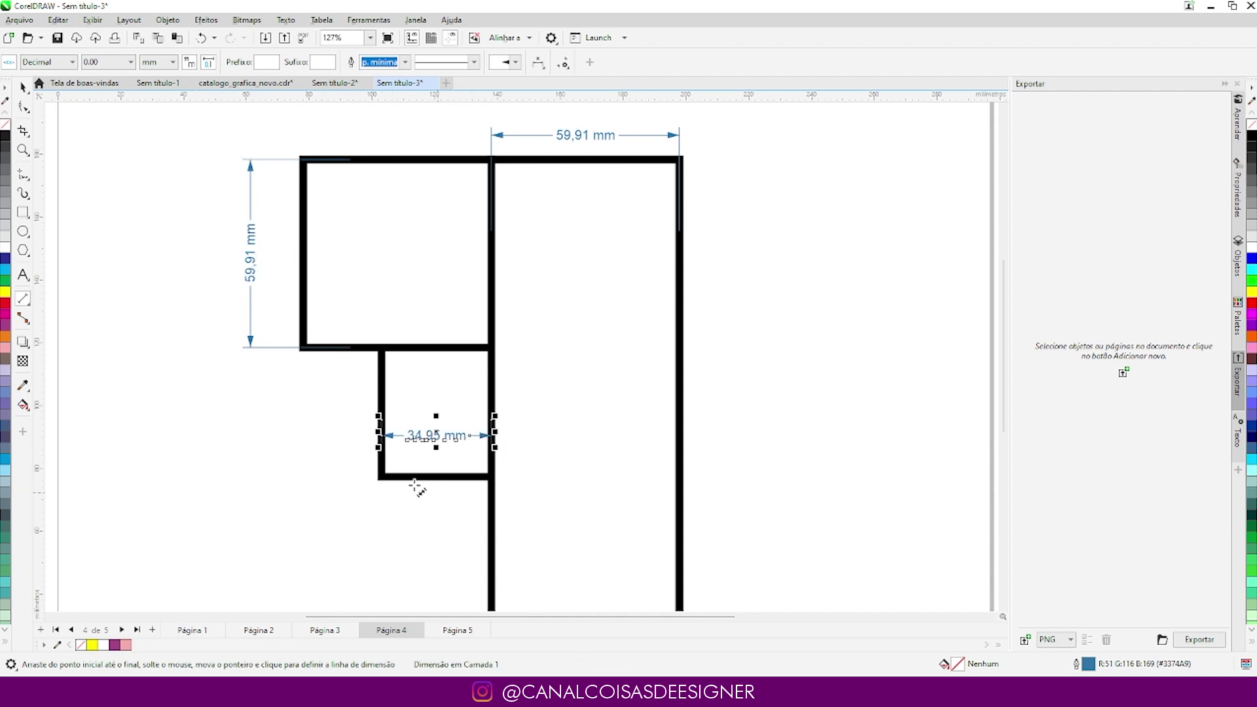
Dimension the overall width across the upper square and tall rectangle, placing the line below the figure
scroll(508, 323, "down", 3)
scroll(434, 258, "up", 3)
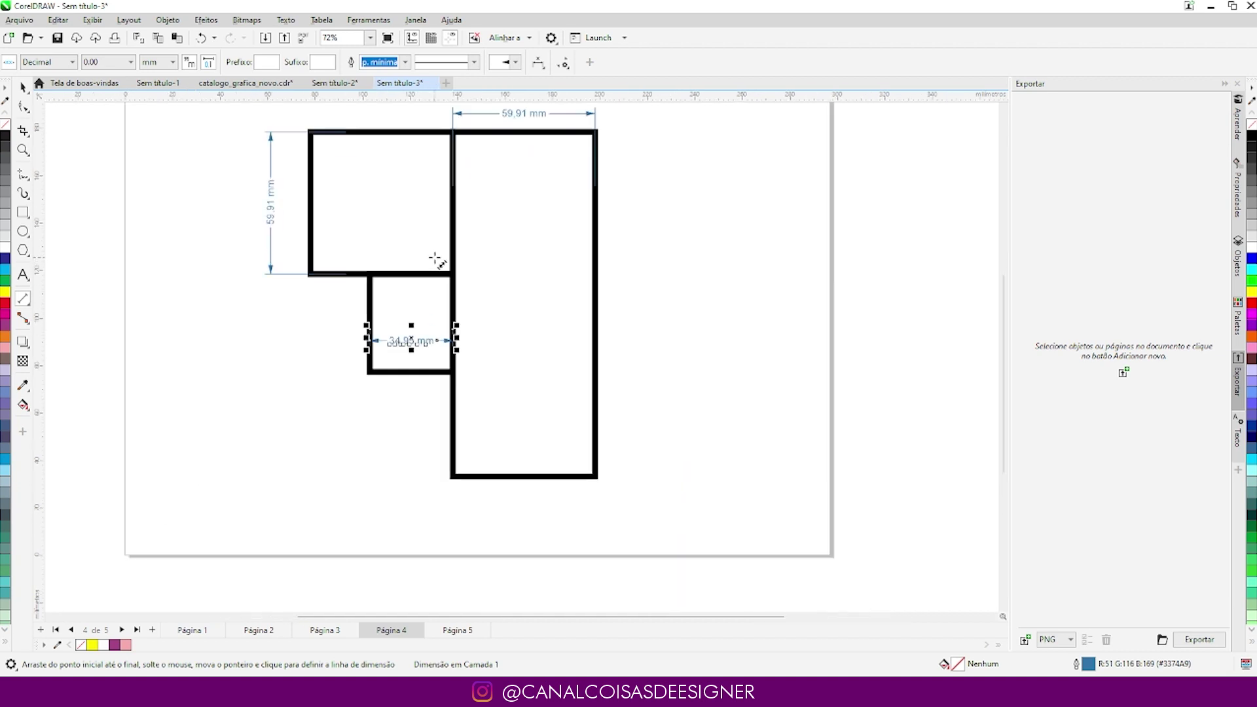
left_click_drag(293, 242, 620, 242)
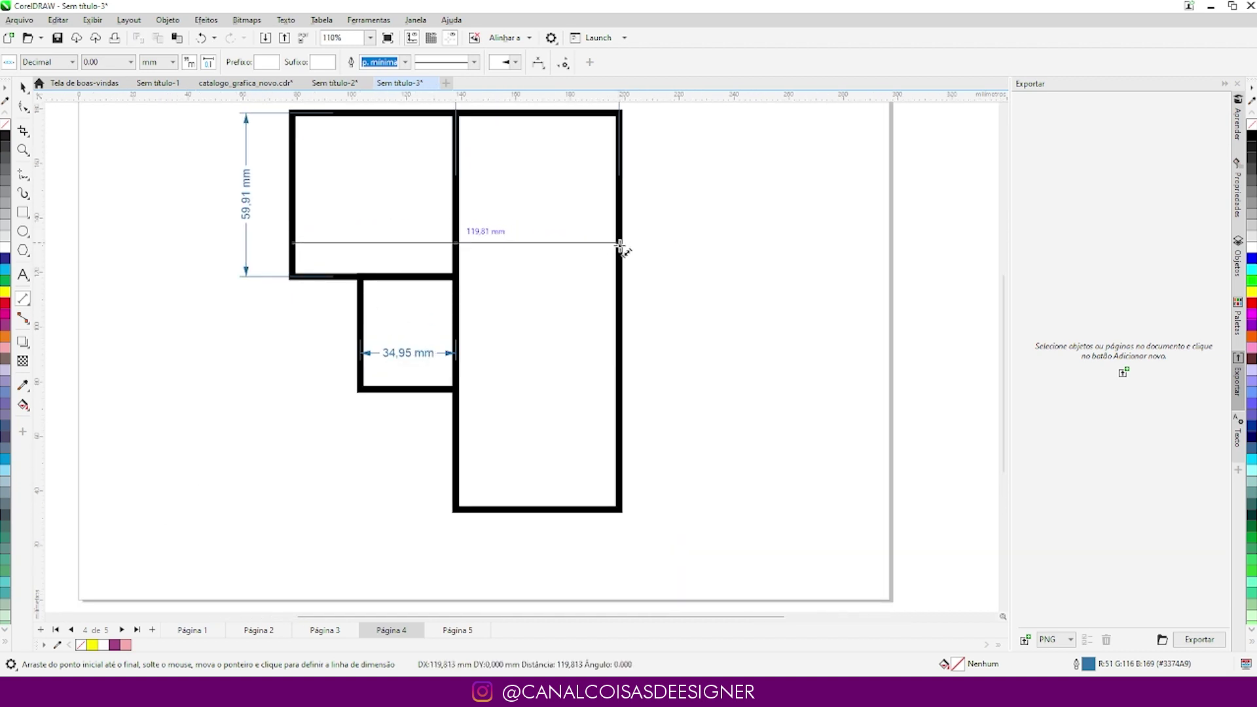
left_click(622, 553)
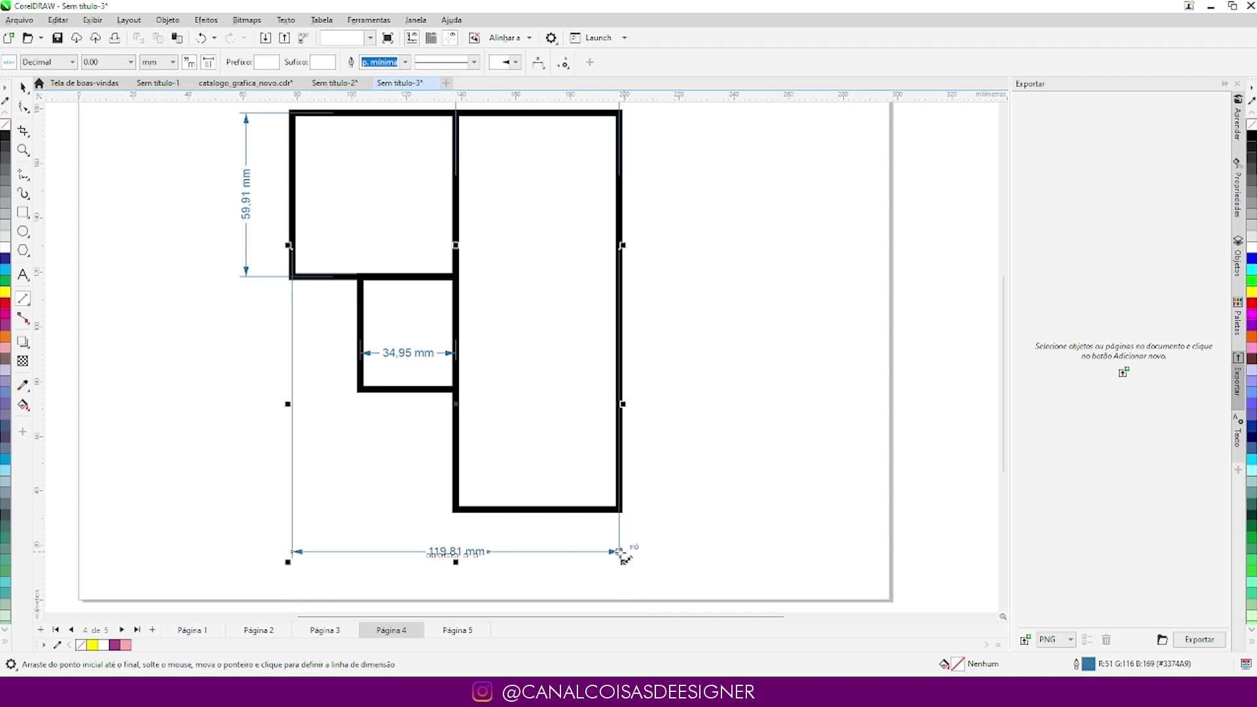
left_click(23, 87)
left_click(145, 293)
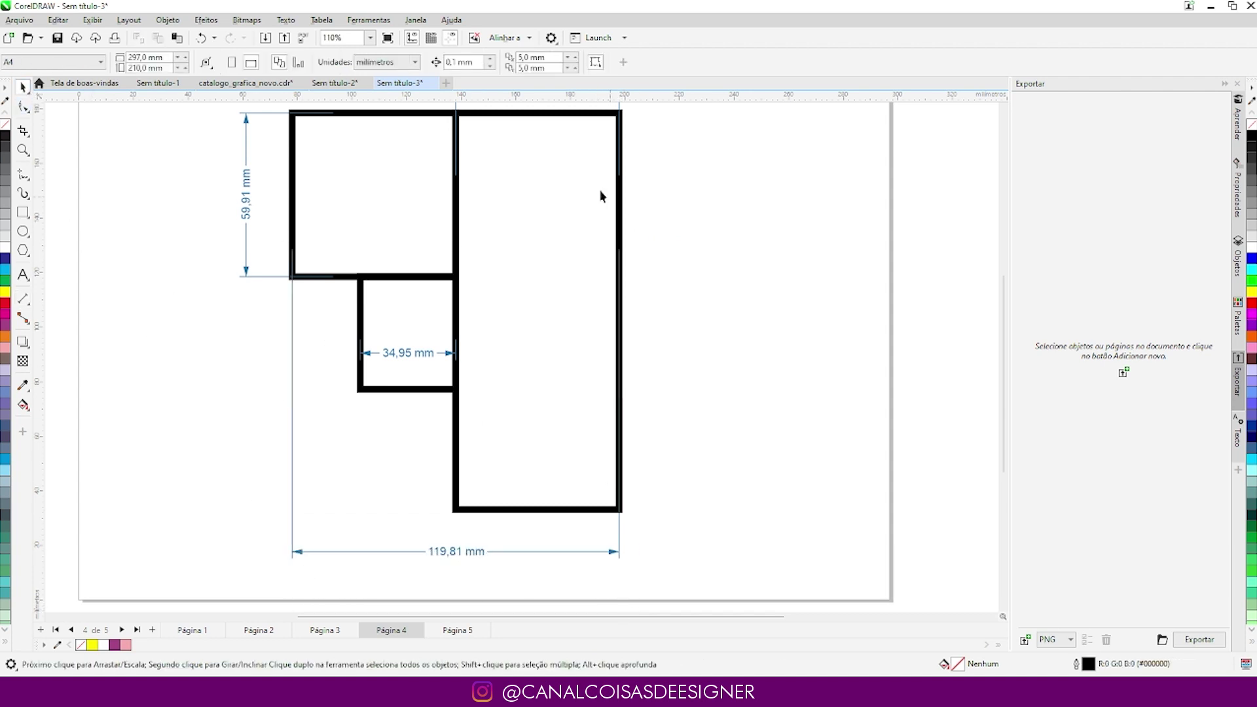
Check the tall rectangle's size and add a vertical parallel dimension for its height on its right side
scroll(404, 421, "down", 2)
scroll(408, 262, "up", 1)
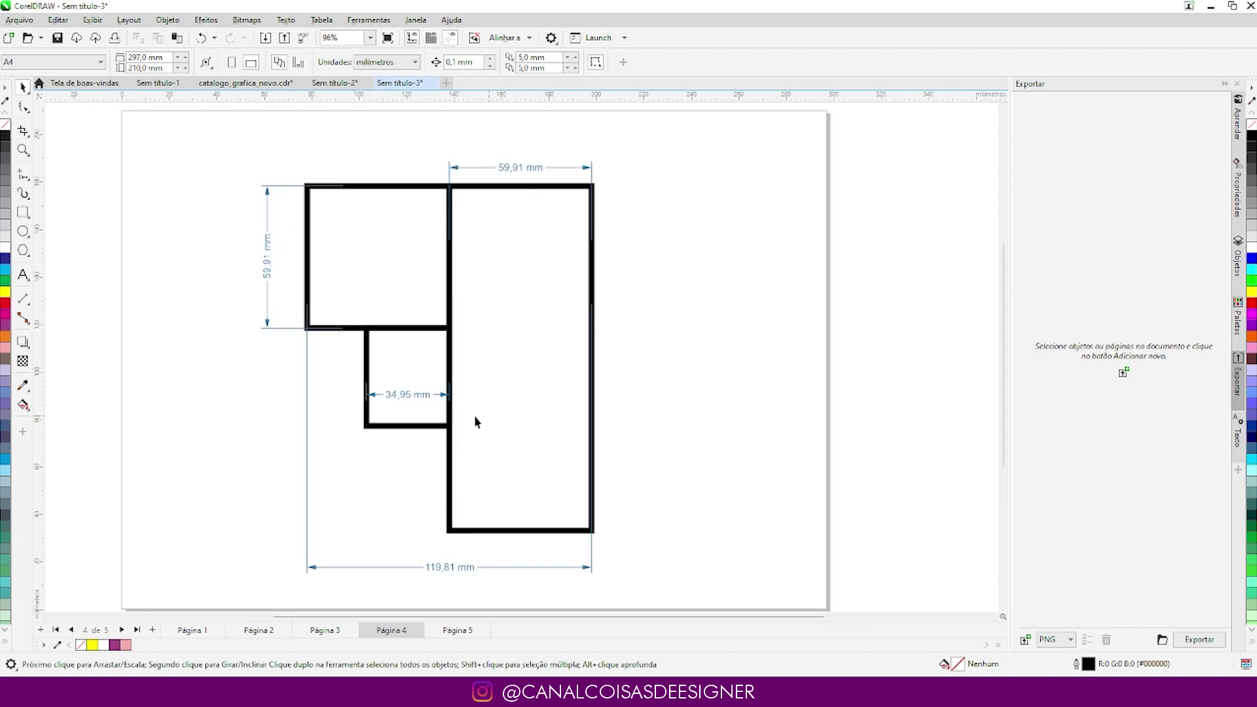
left_click(511, 527)
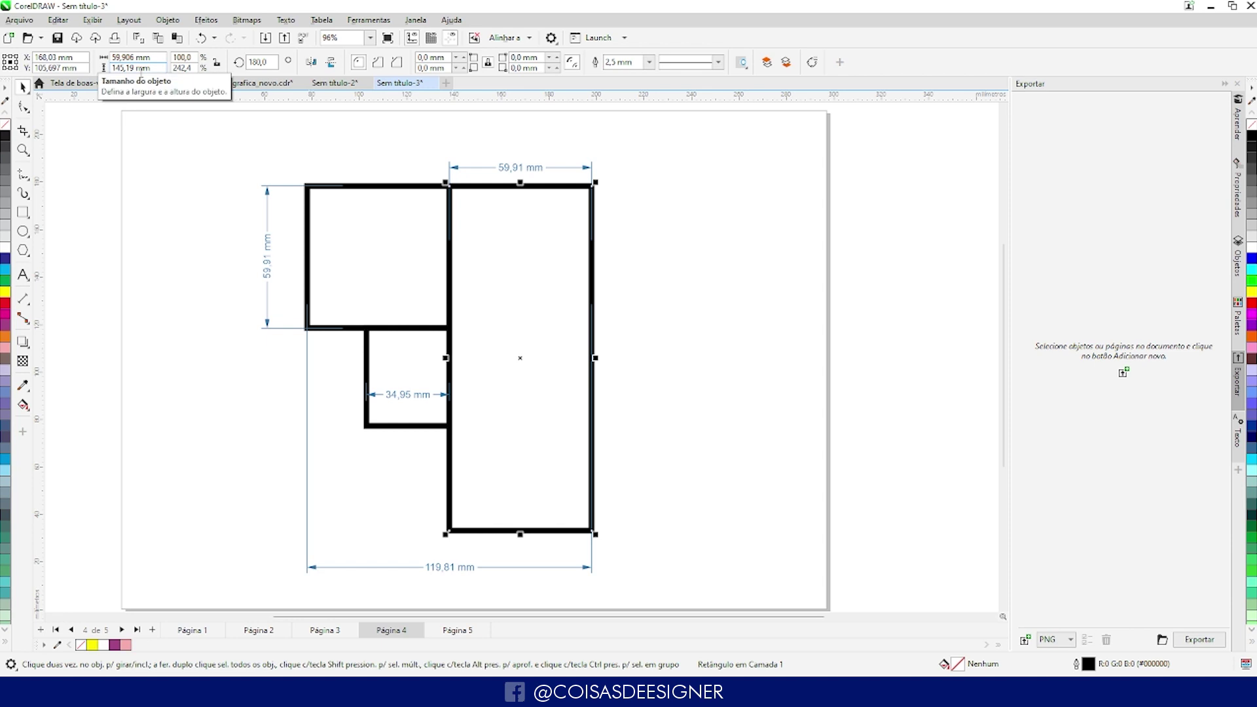
key("Escape")
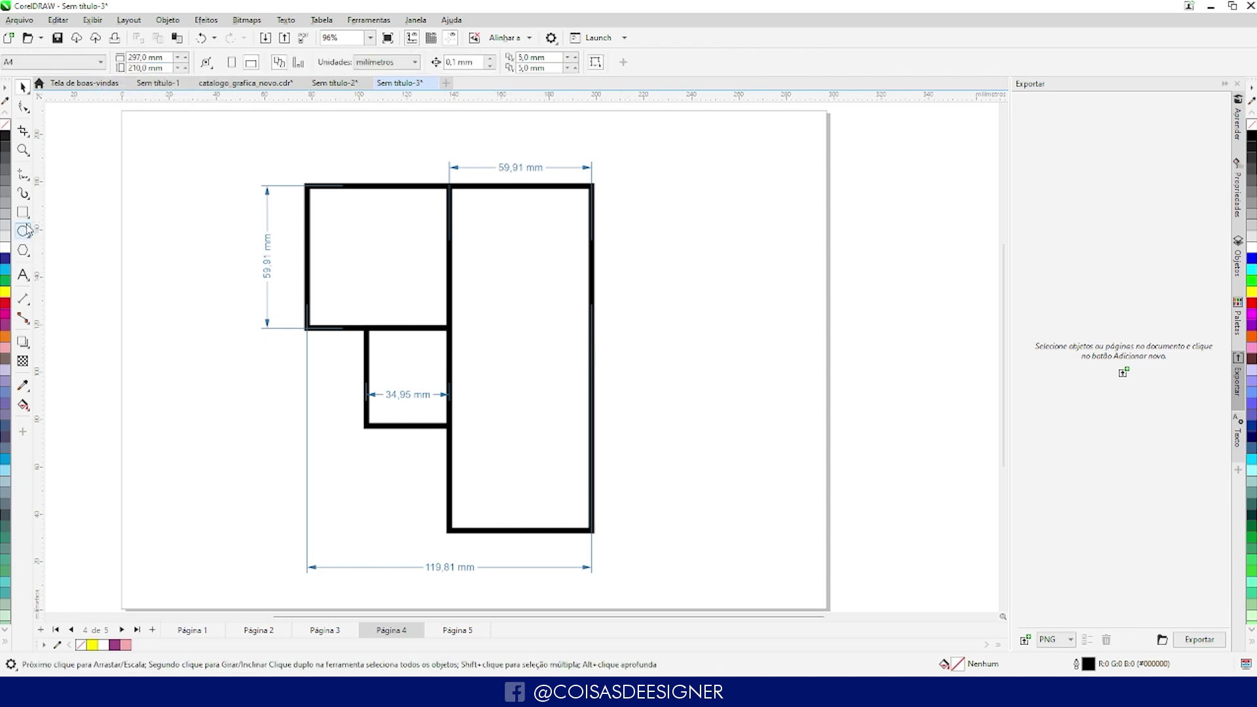
left_click(23, 298)
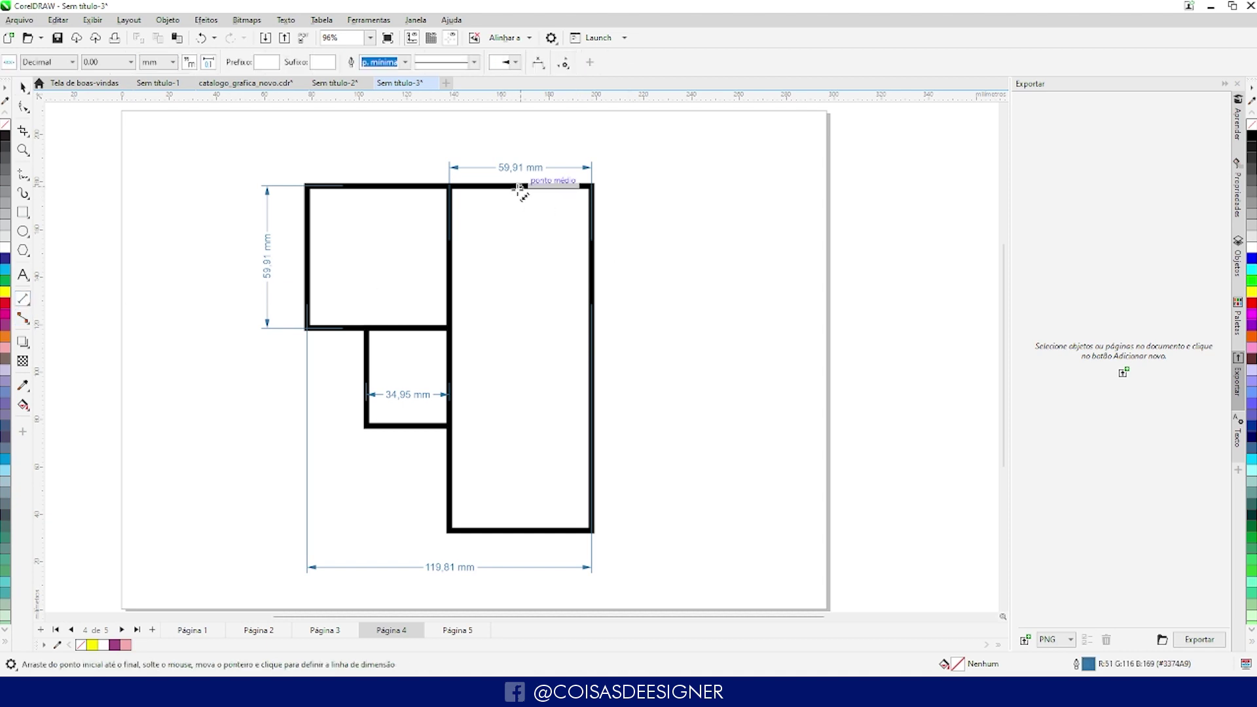
left_click_drag(519, 188, 519, 524)
left_click(634, 521)
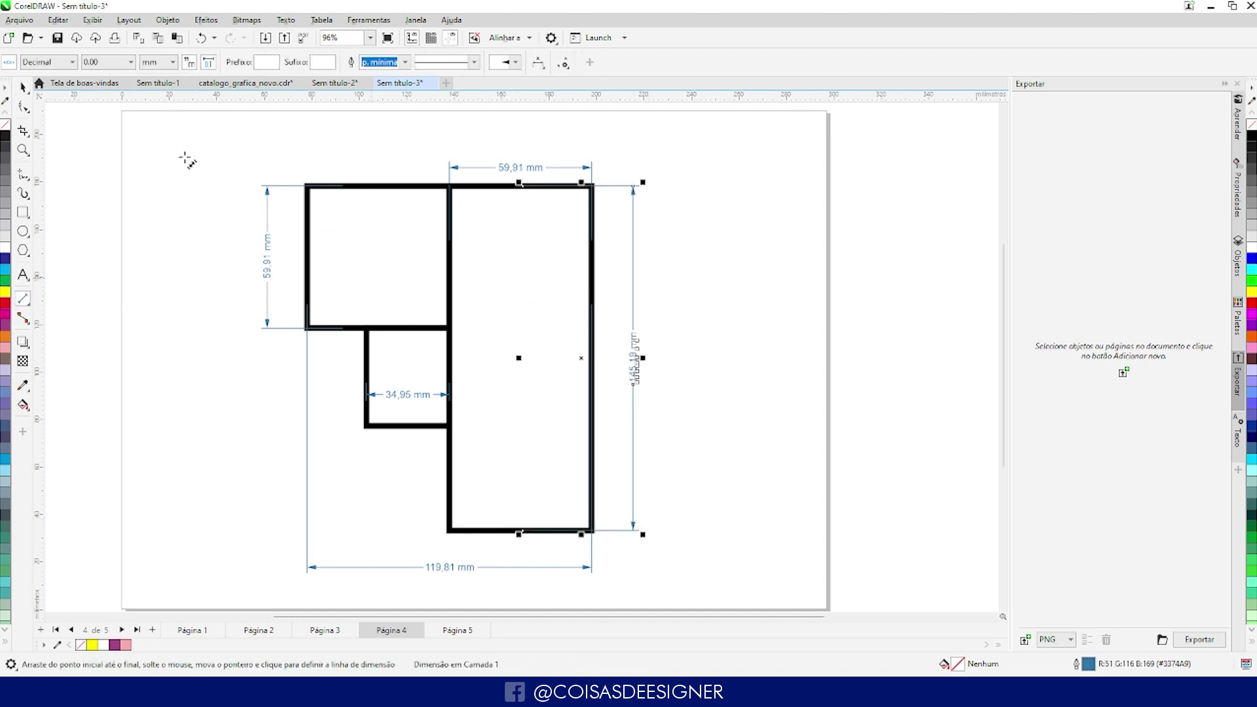
left_click(23, 87)
left_click(642, 411)
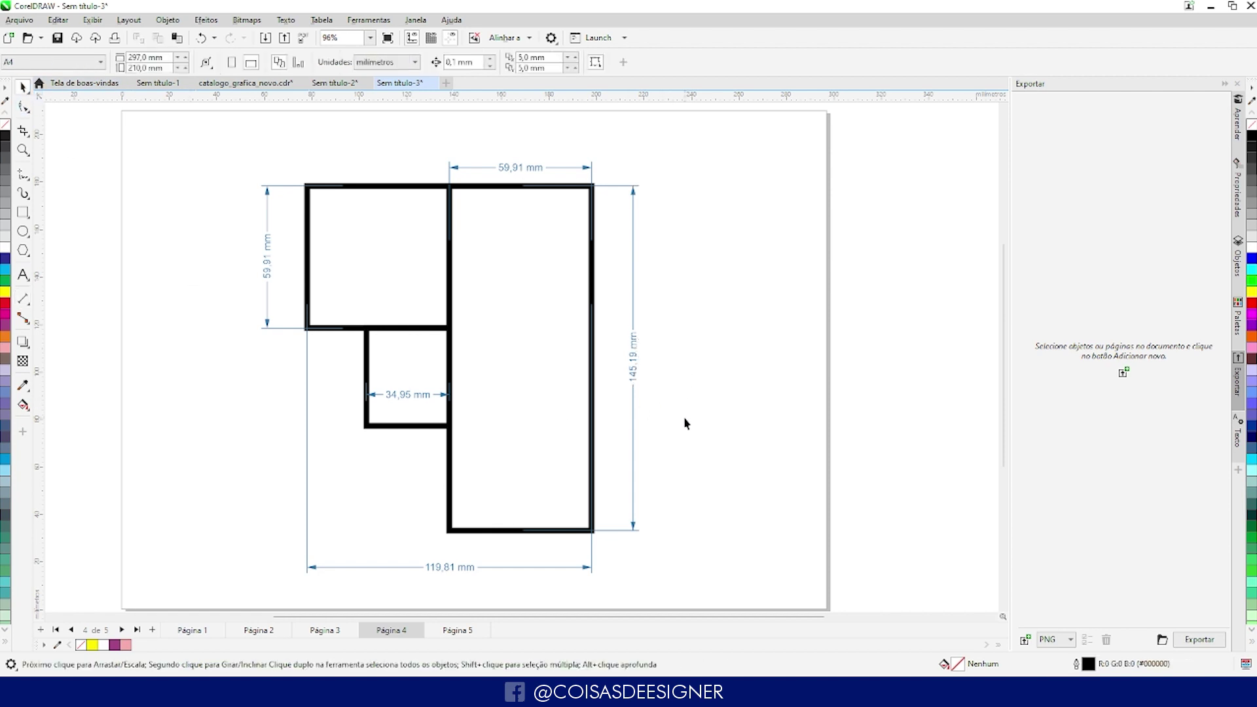
On page 5, dimension the PANFLETO artwork's height on its left side and its width below it
scroll(448, 341, "down", 3)
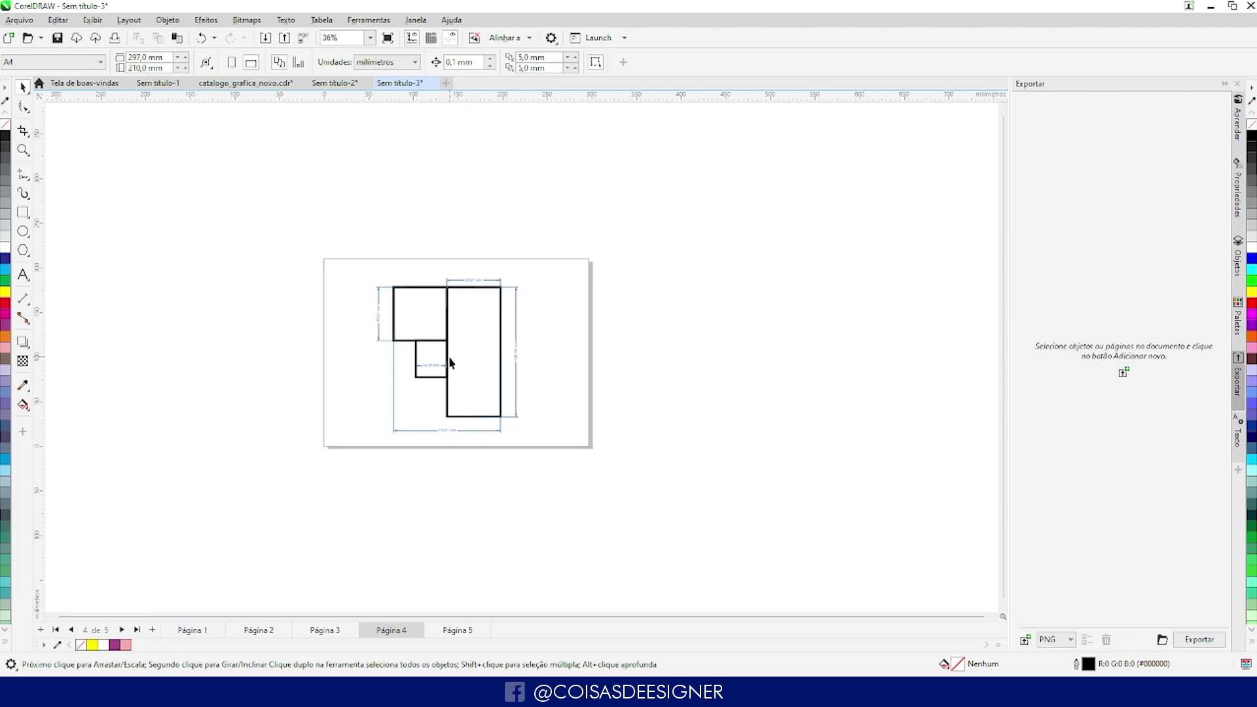
scroll(450, 362, "up", 3)
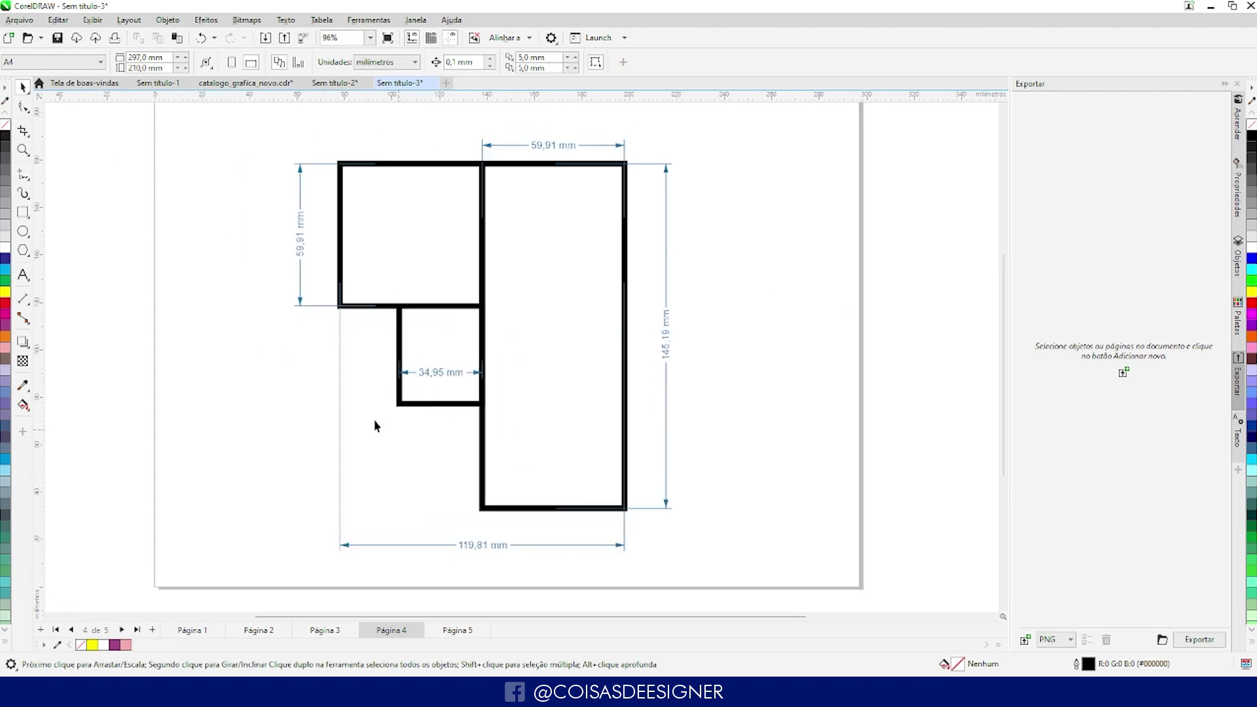
left_click(452, 632)
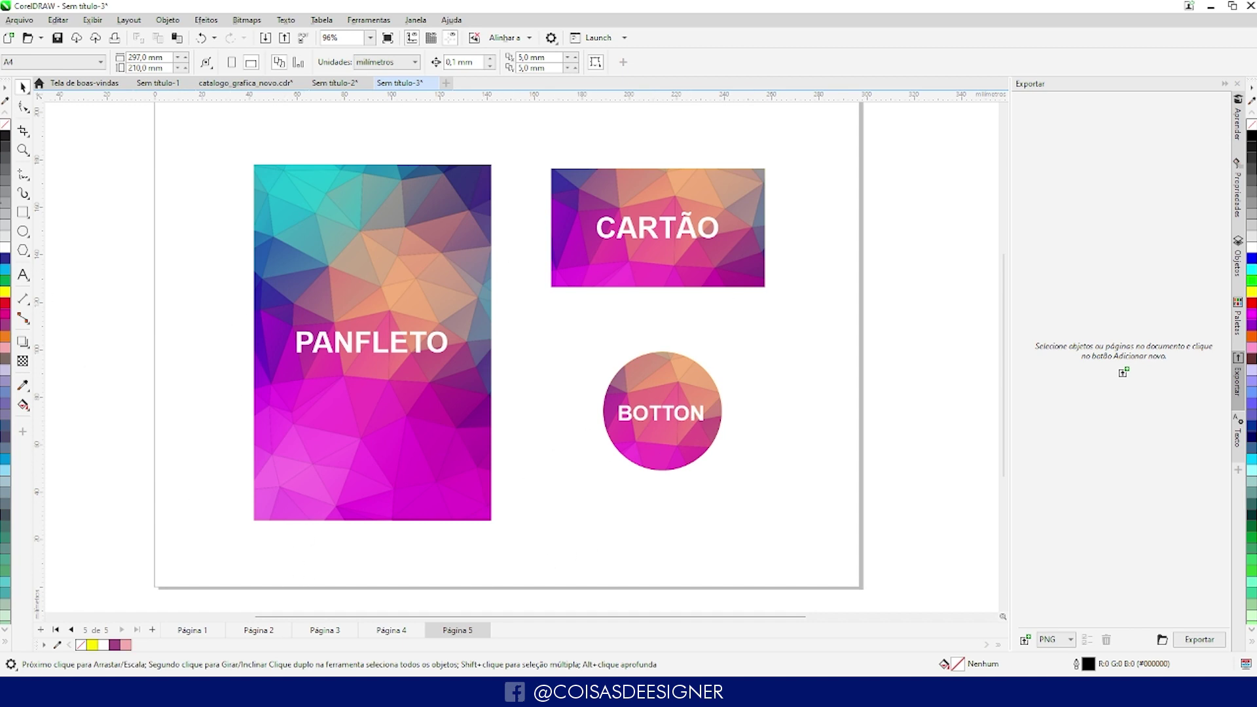
left_click(23, 298)
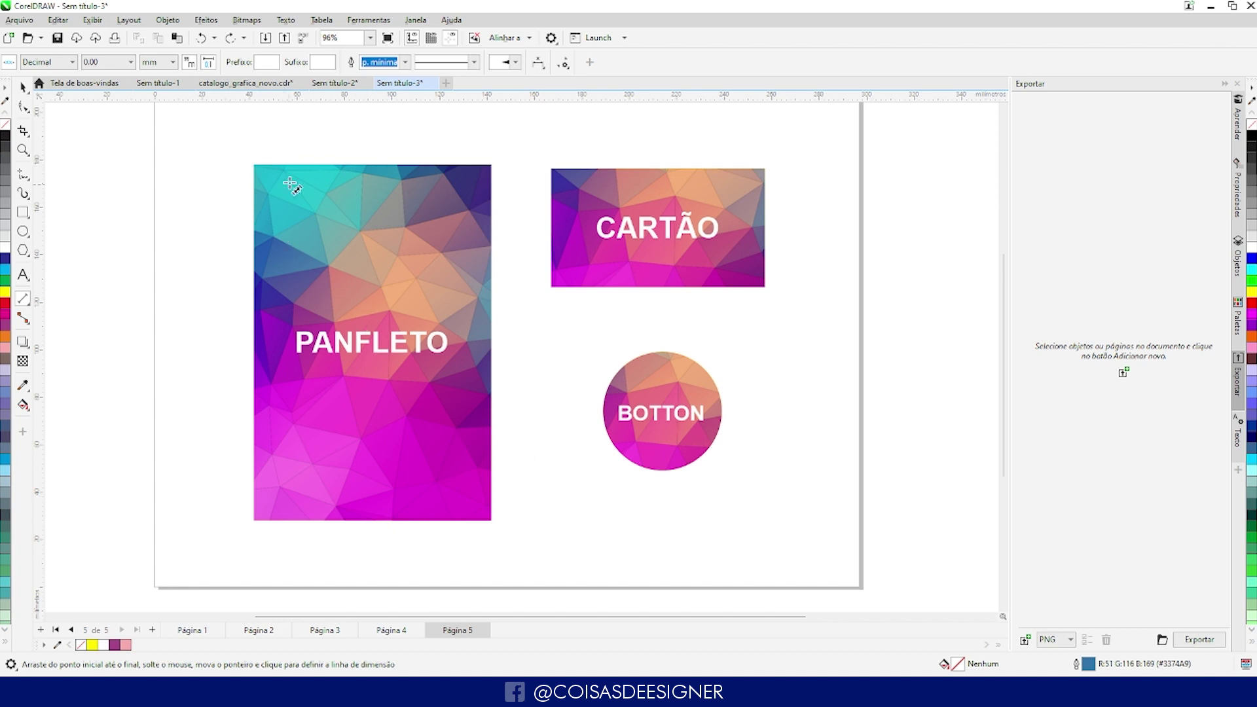
left_click_drag(312, 165, 312, 520)
left_click(225, 524)
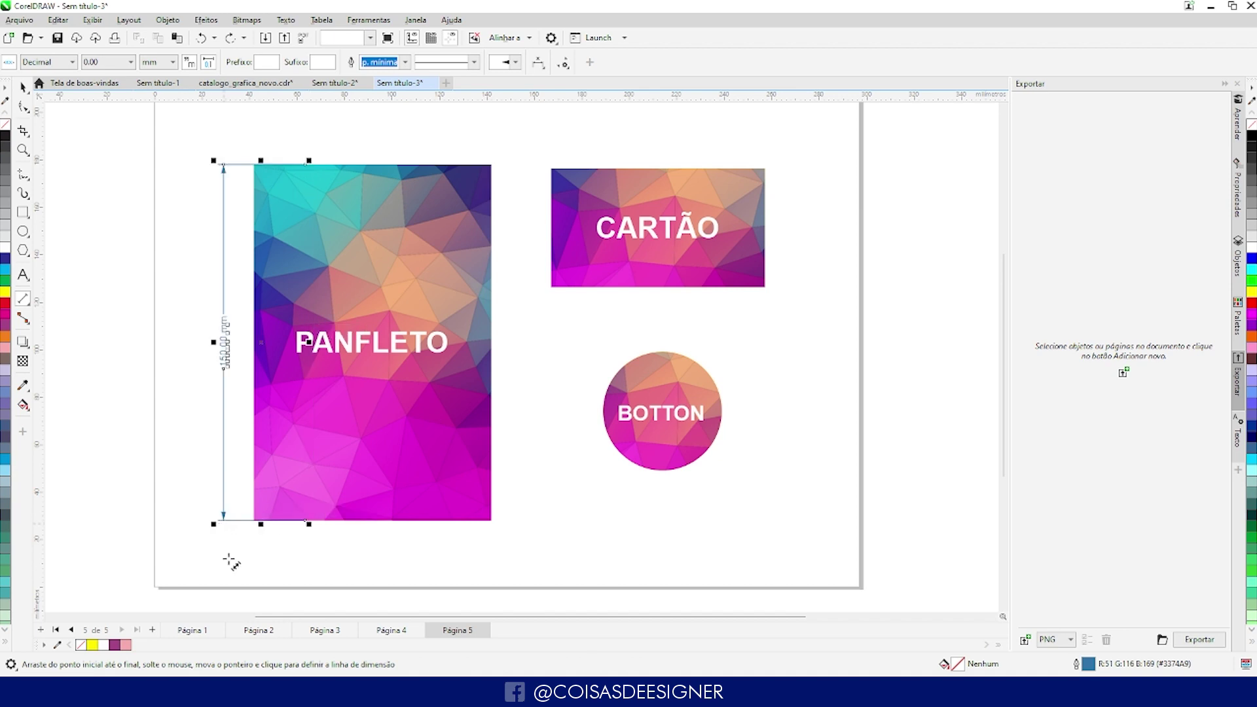
left_click_drag(255, 458, 491, 457)
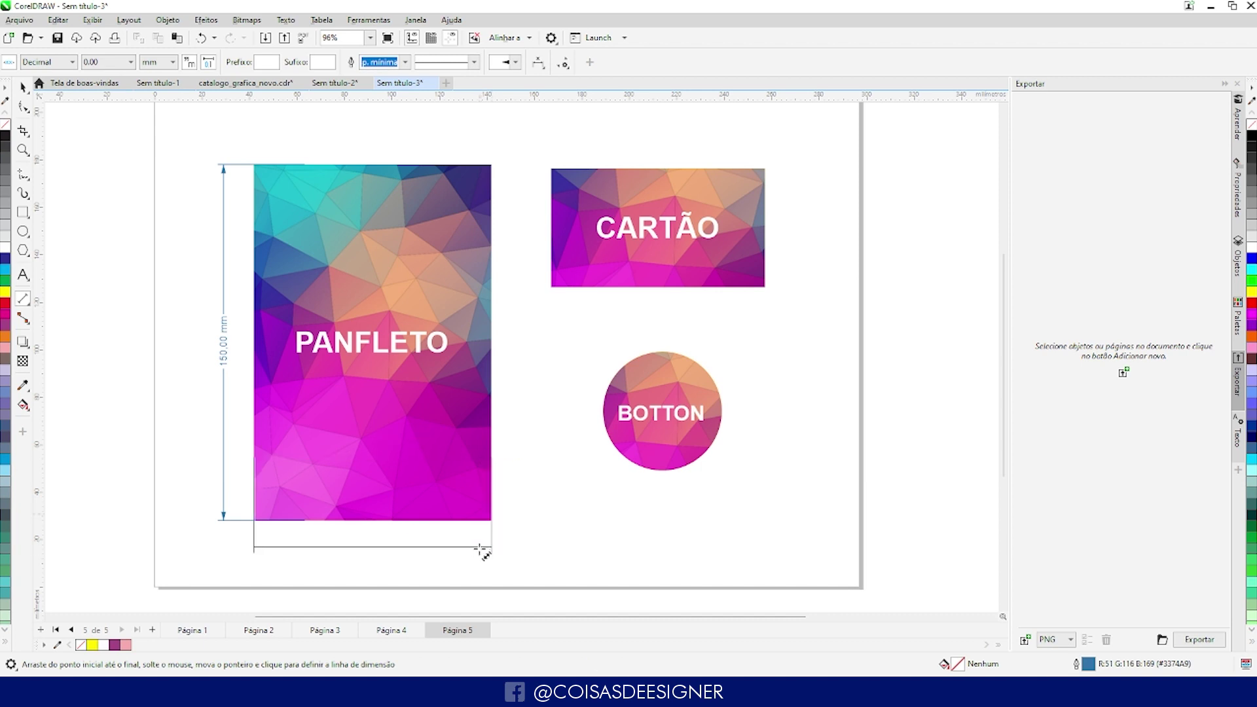
left_click(482, 553)
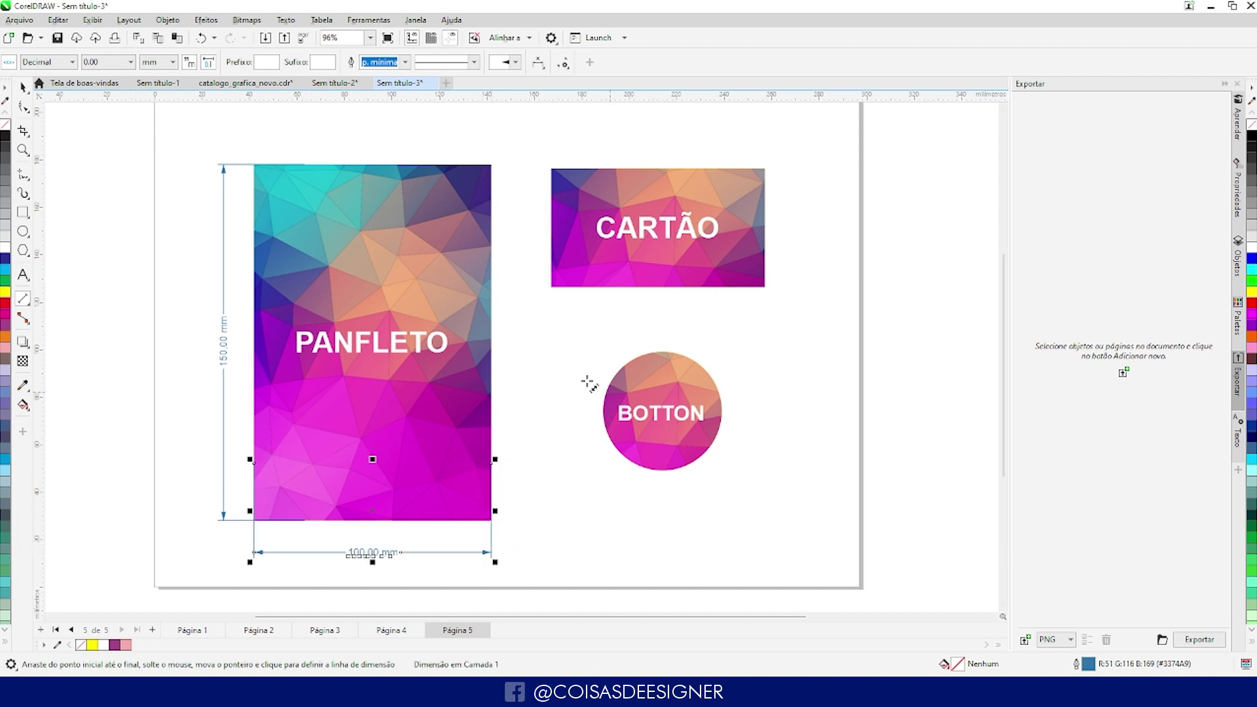
Dimension the CARTÃO artwork's width below it and its height on its right side
left_click_drag(552, 229, 763, 229)
left_click(774, 313)
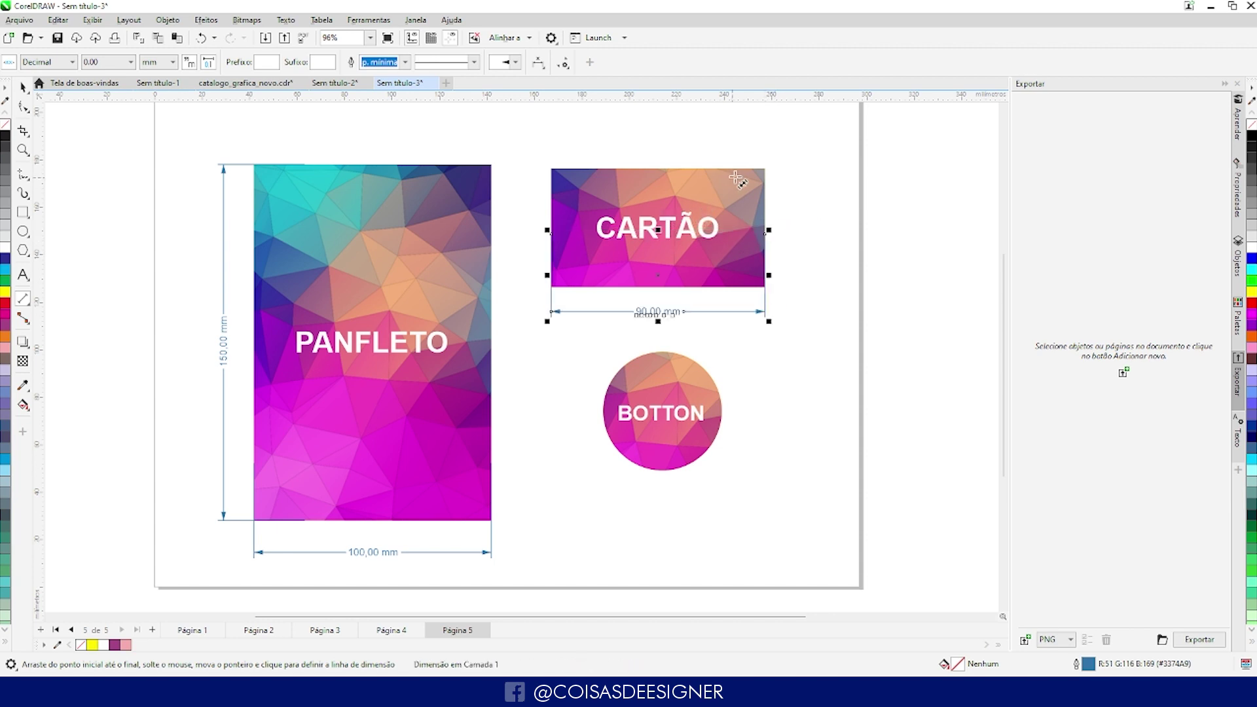
left_click_drag(729, 169, 728, 287)
left_click(788, 281)
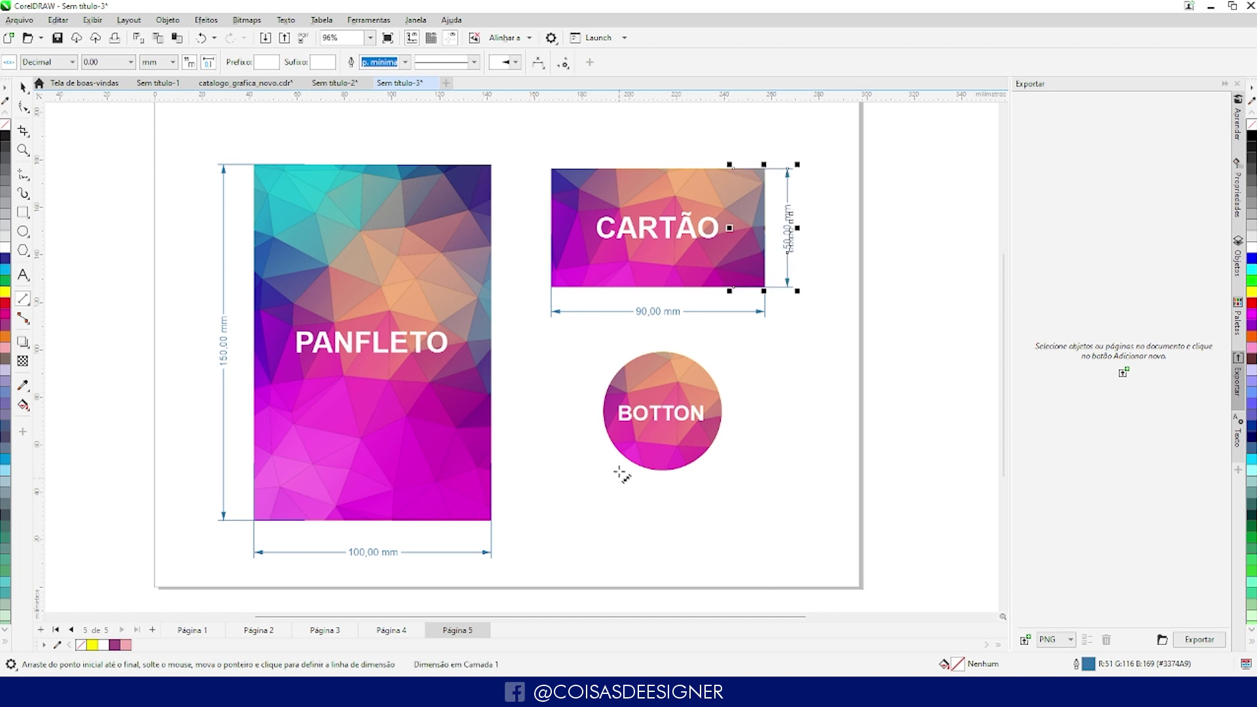
Dimension the BOTTON circle's diameter horizontally, placing the dimension line below the circle
left_click_drag(603, 411, 723, 409)
left_click(720, 501)
key("space")
left_click(505, 517)
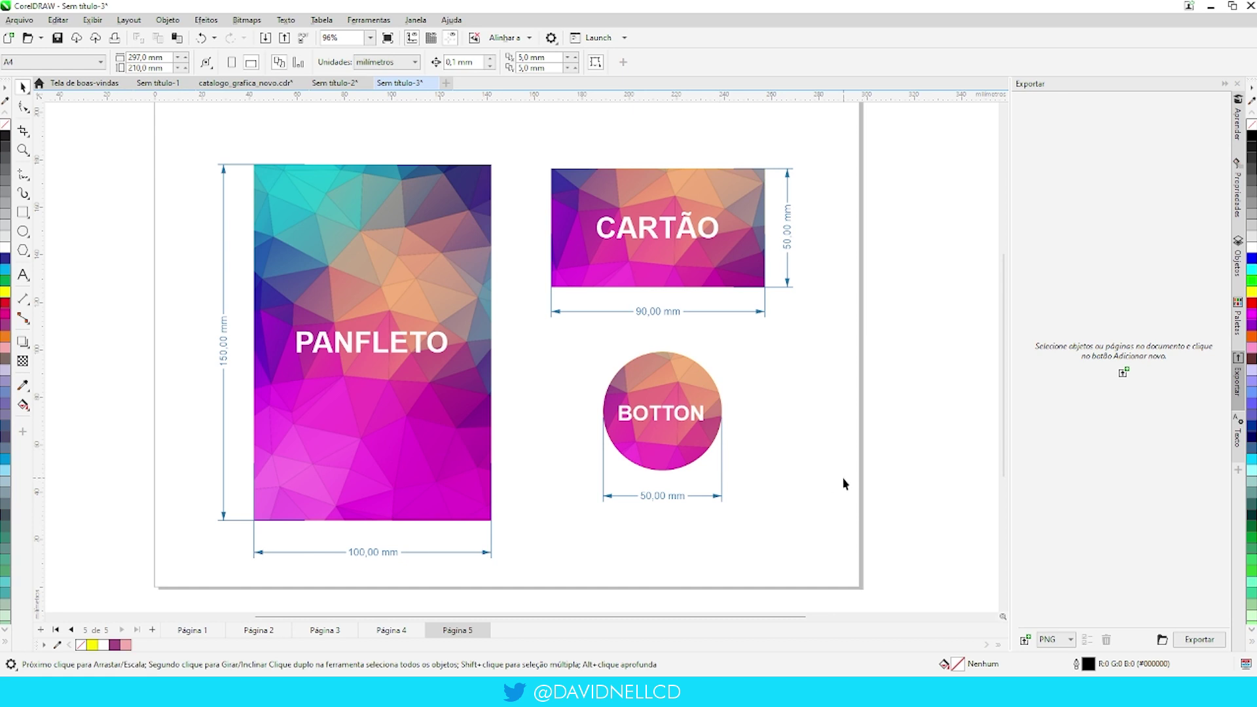
Review the signage on page 3 and examine the BOTTON circle's dimension on page 5 up close
scroll(321, 630, "up", 2)
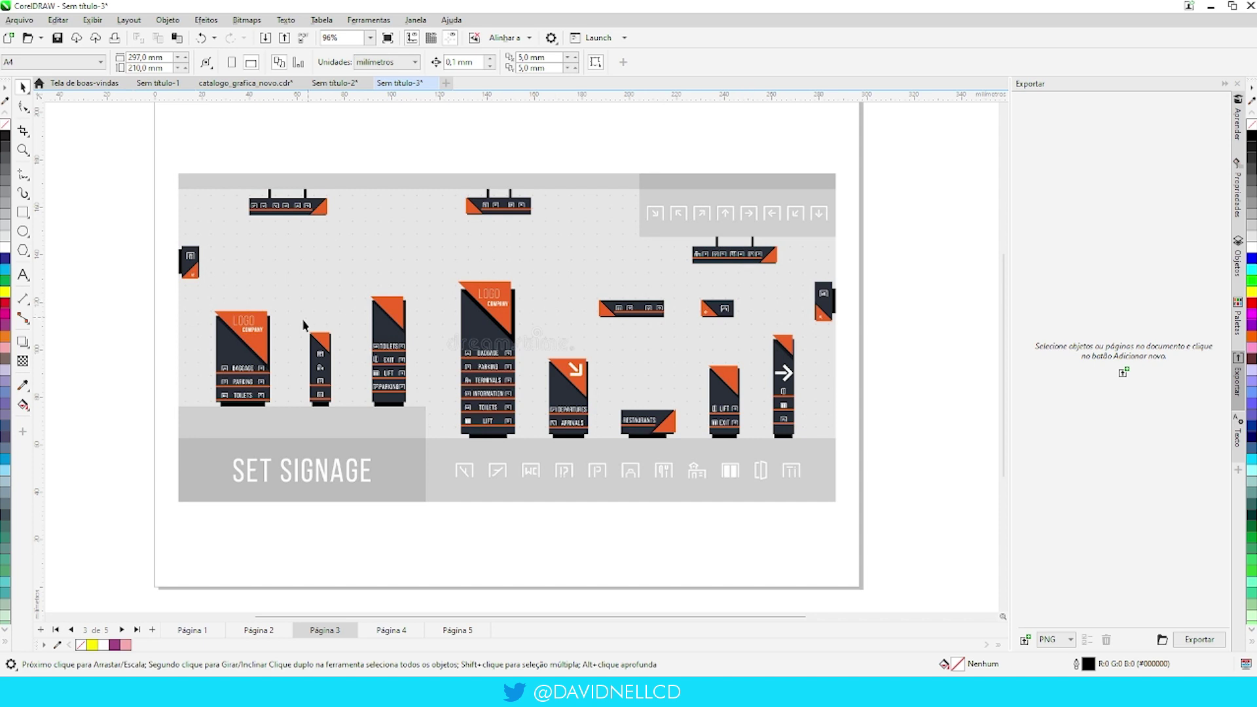
left_click(458, 630)
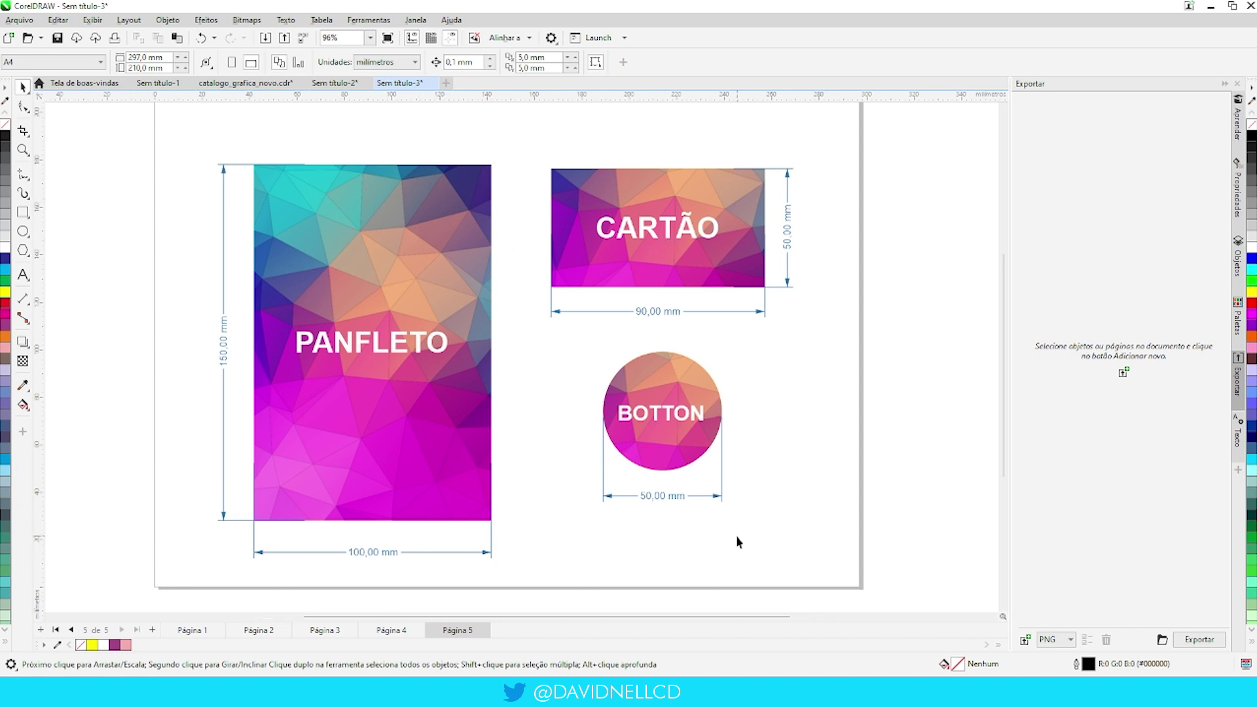
scroll(736, 536, "up", 2)
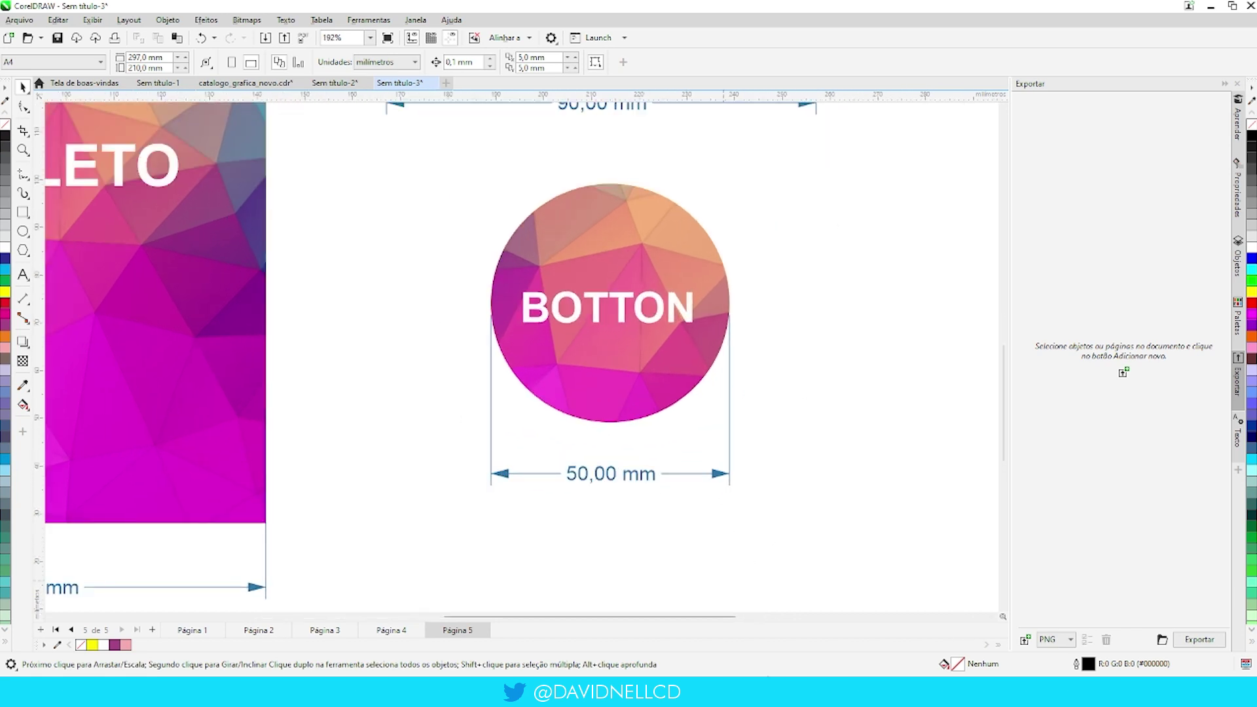
Review the dimension style options for the BOTTON circle's diameter dimension, keeping Decimal
left_click(666, 474)
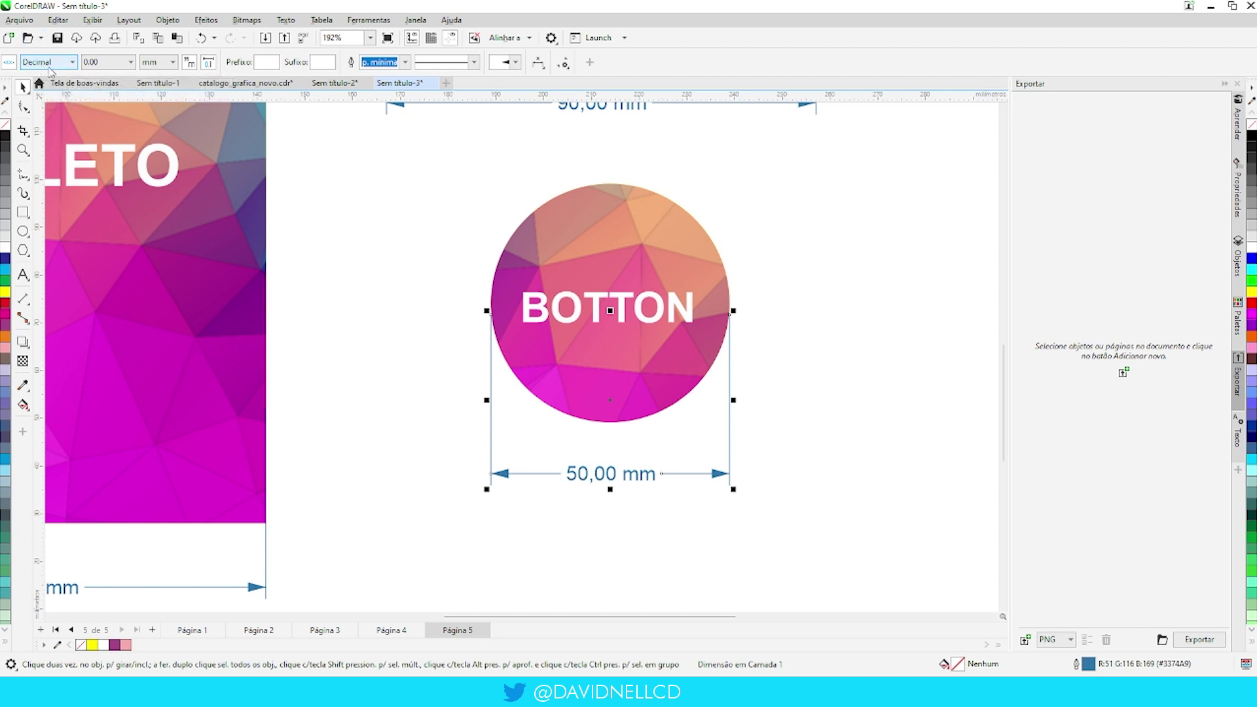
left_click(70, 63)
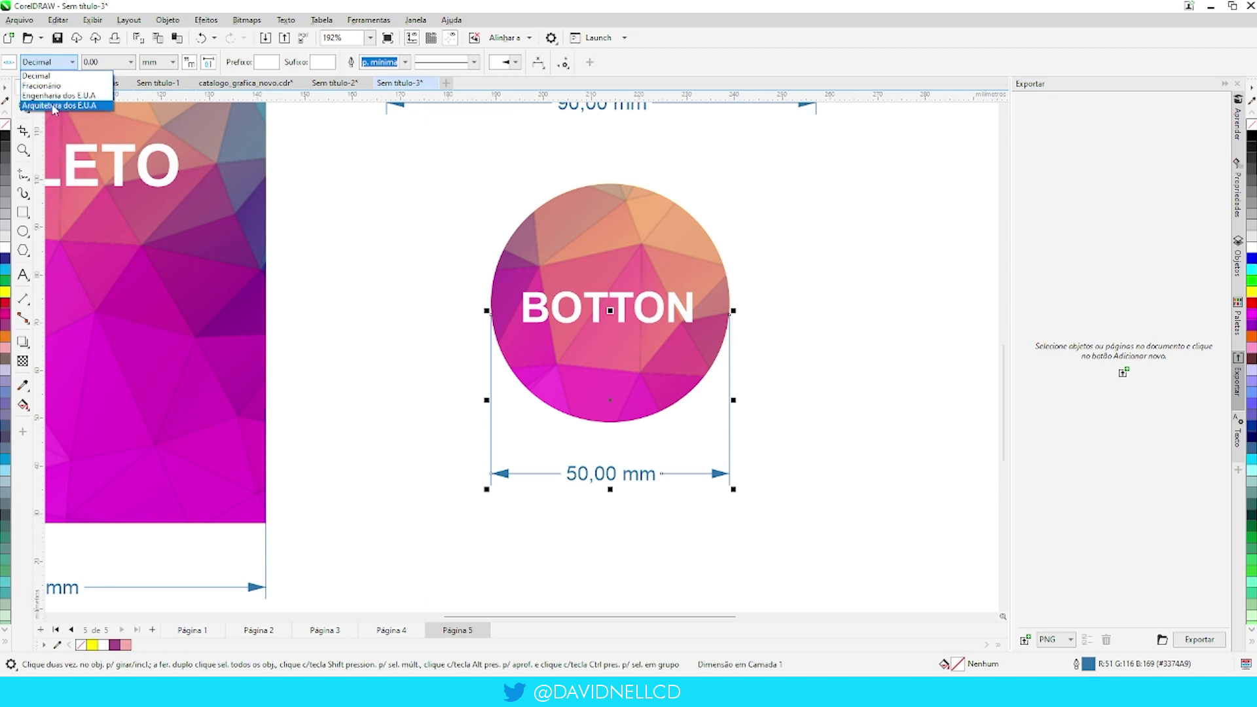
left_click(75, 63)
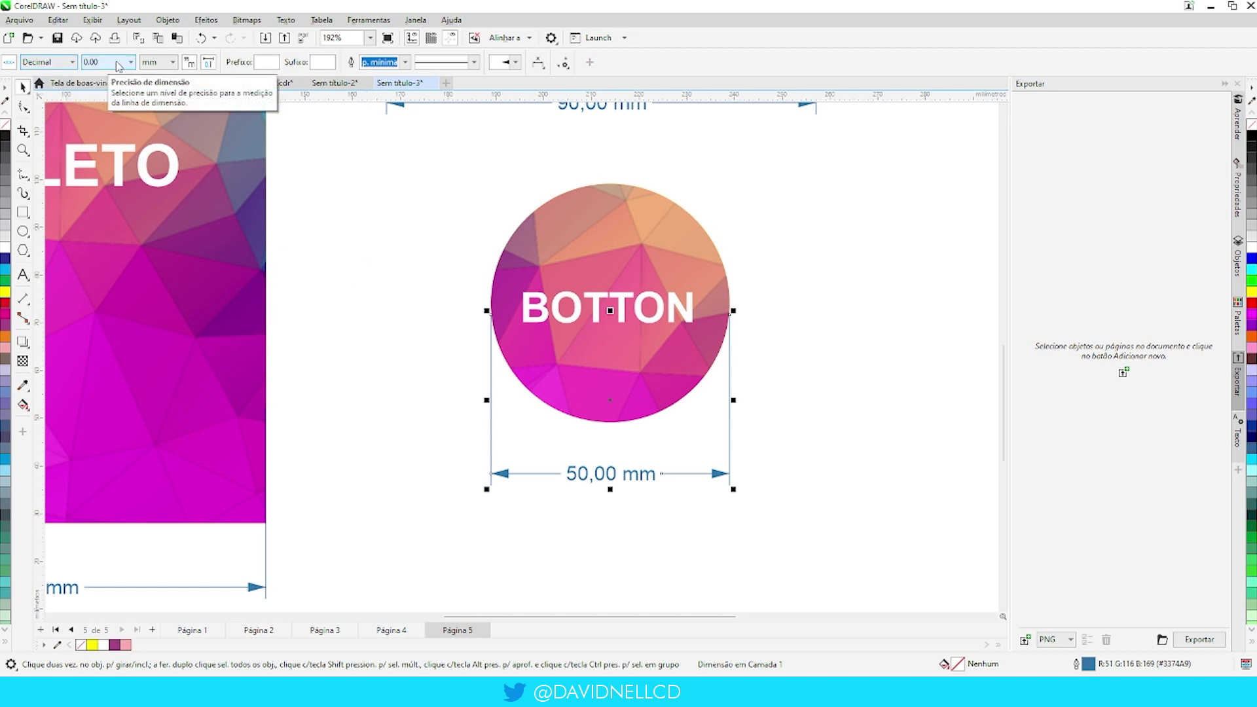
left_click(88, 65)
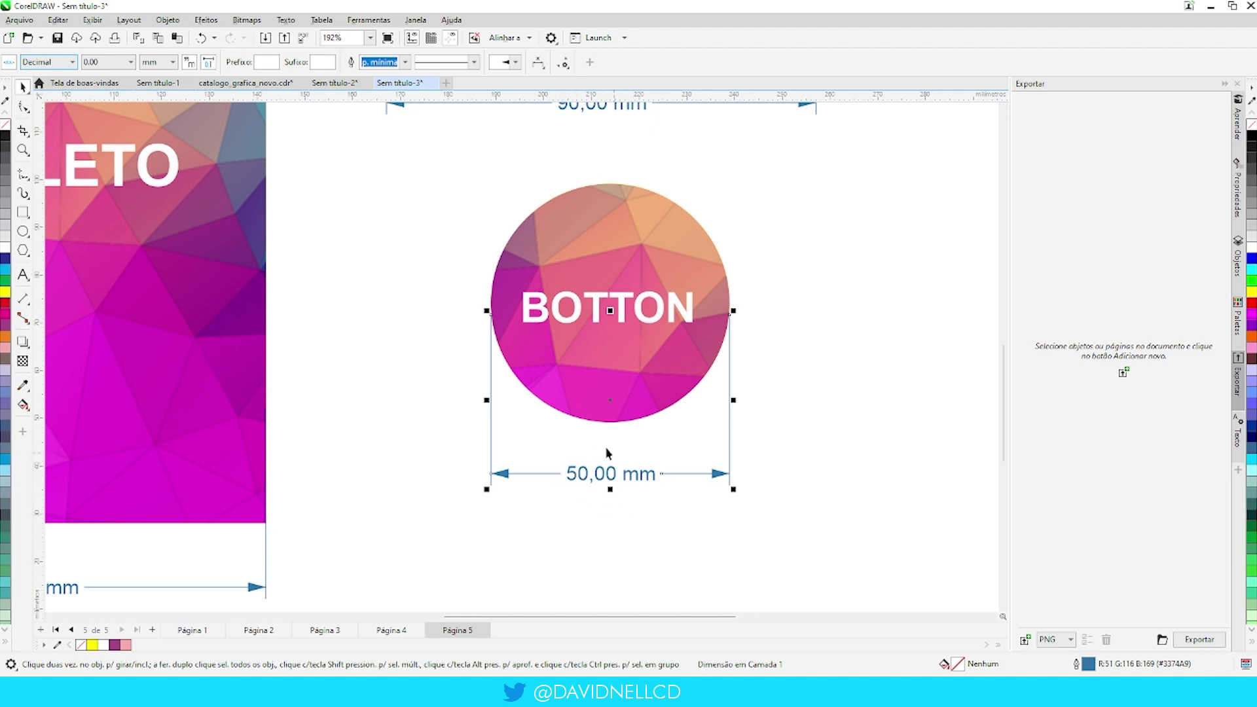
Preview the BOTTON dimension at 0.0000000 precision and set its precision back to 0.00
left_click(131, 62)
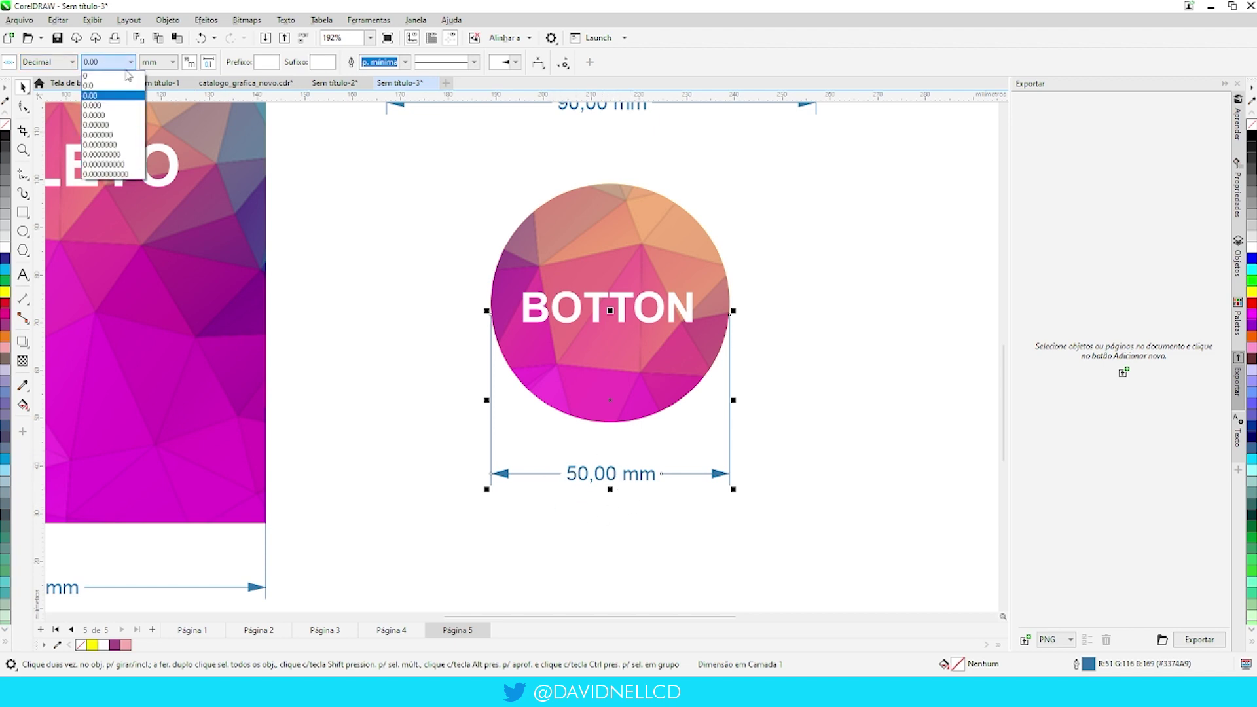
left_click(115, 145)
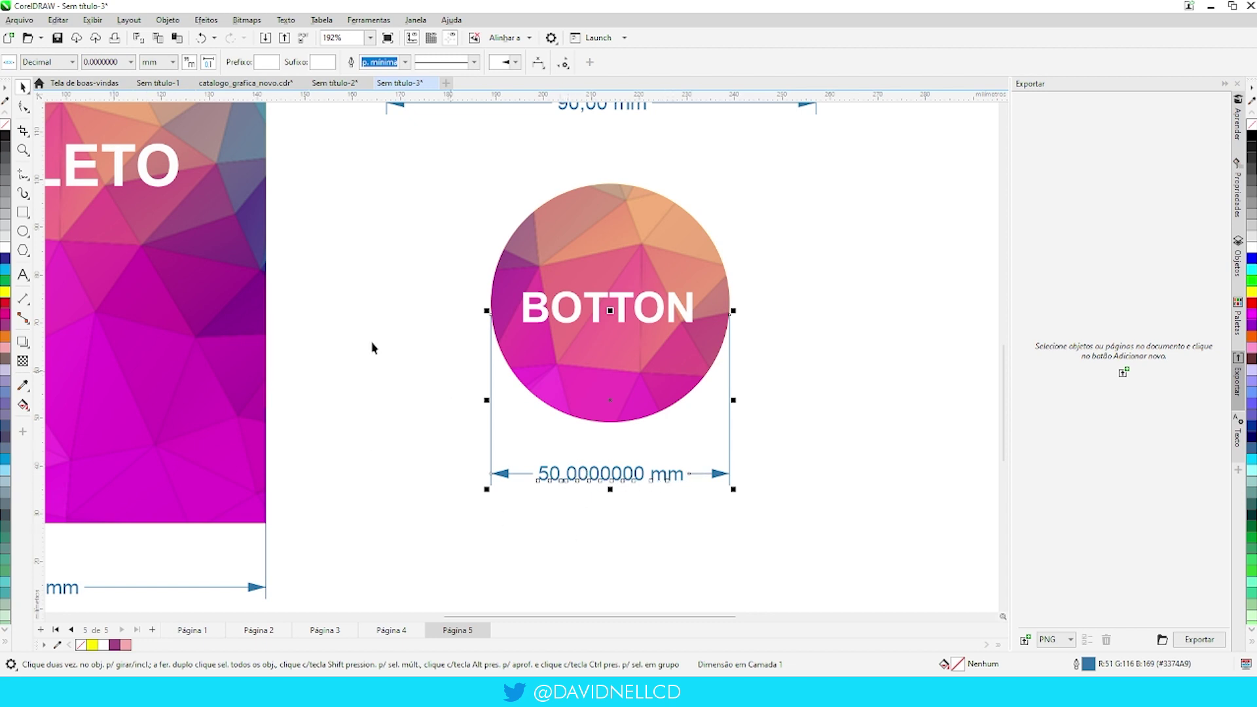
left_click(115, 62)
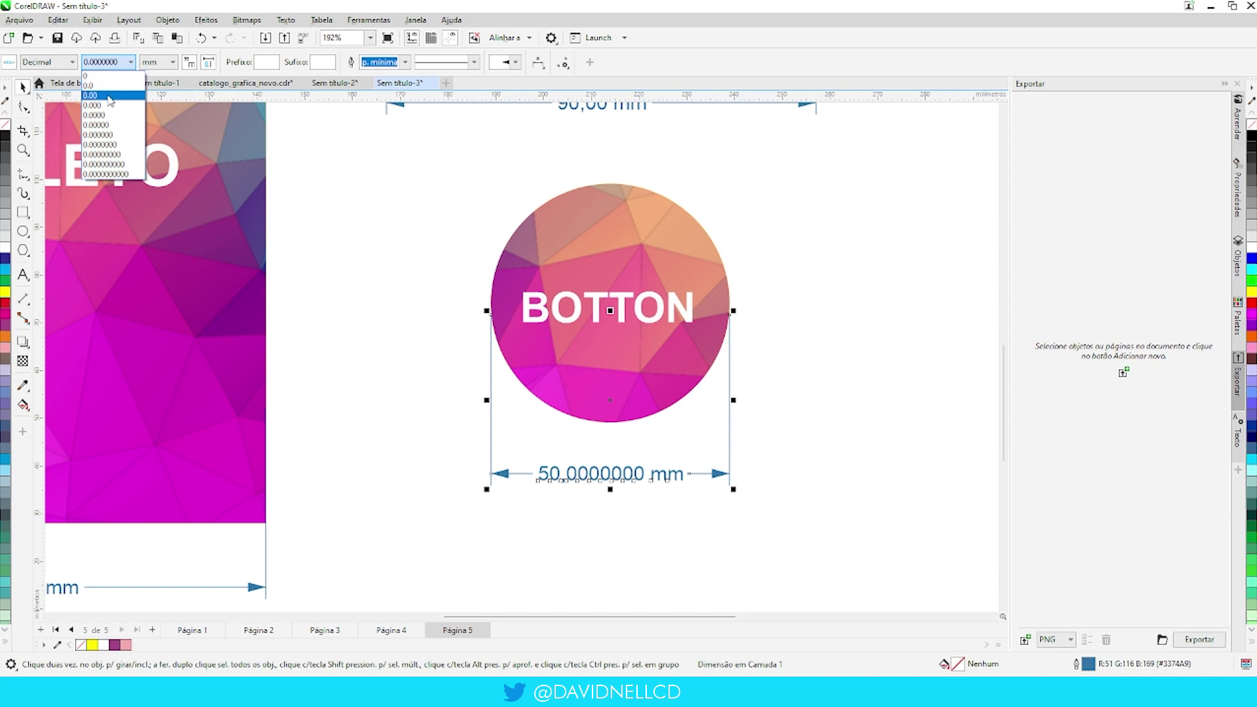
left_click(110, 96)
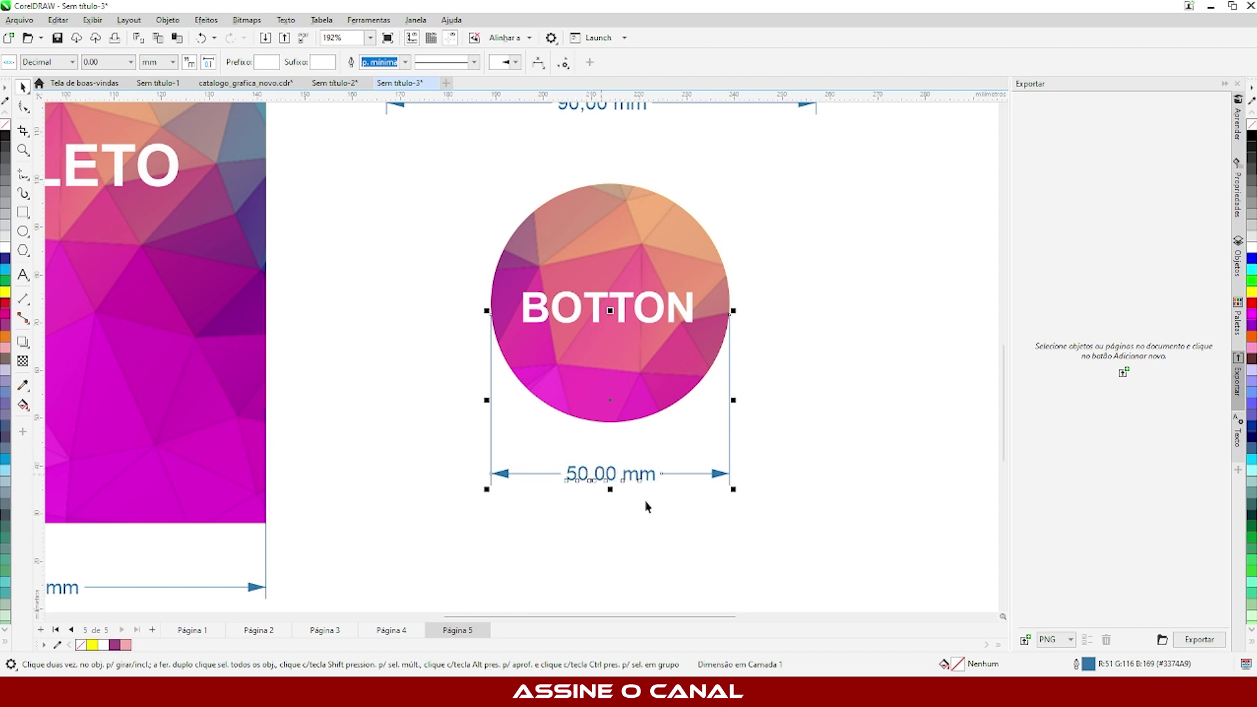
left_click(630, 580)
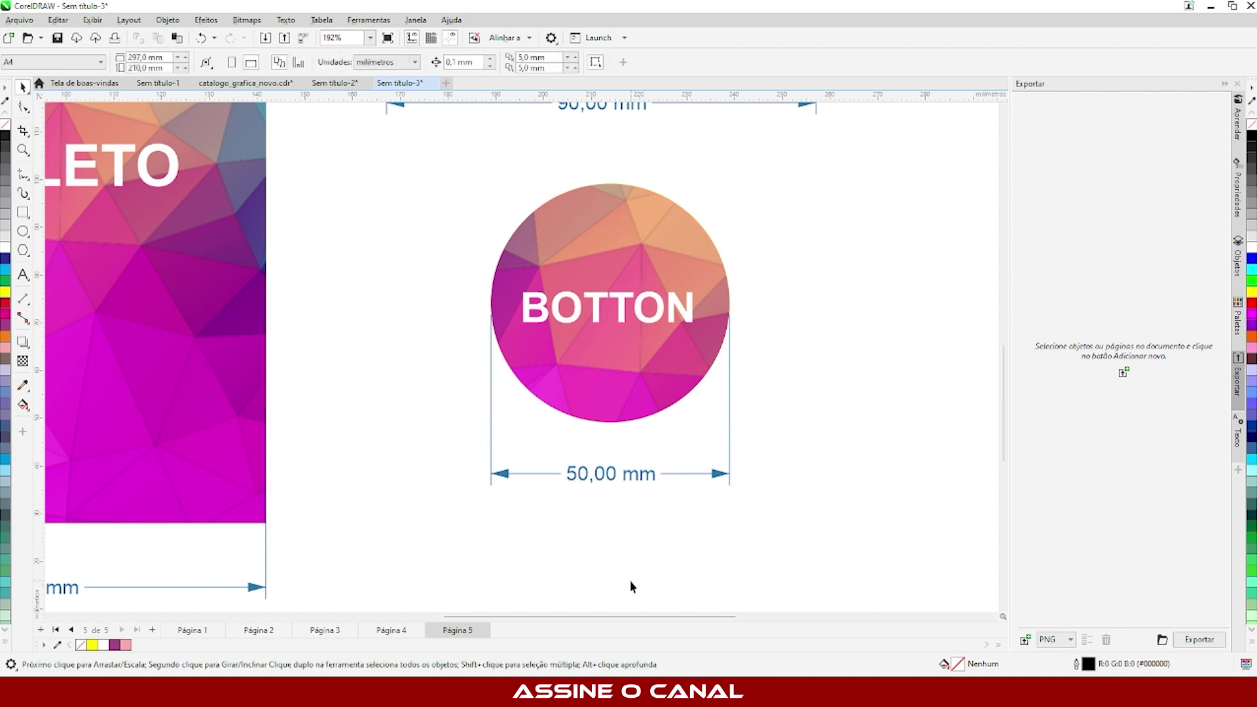
Set the BOTTON diameter dimension's units to cm
left_click(730, 443)
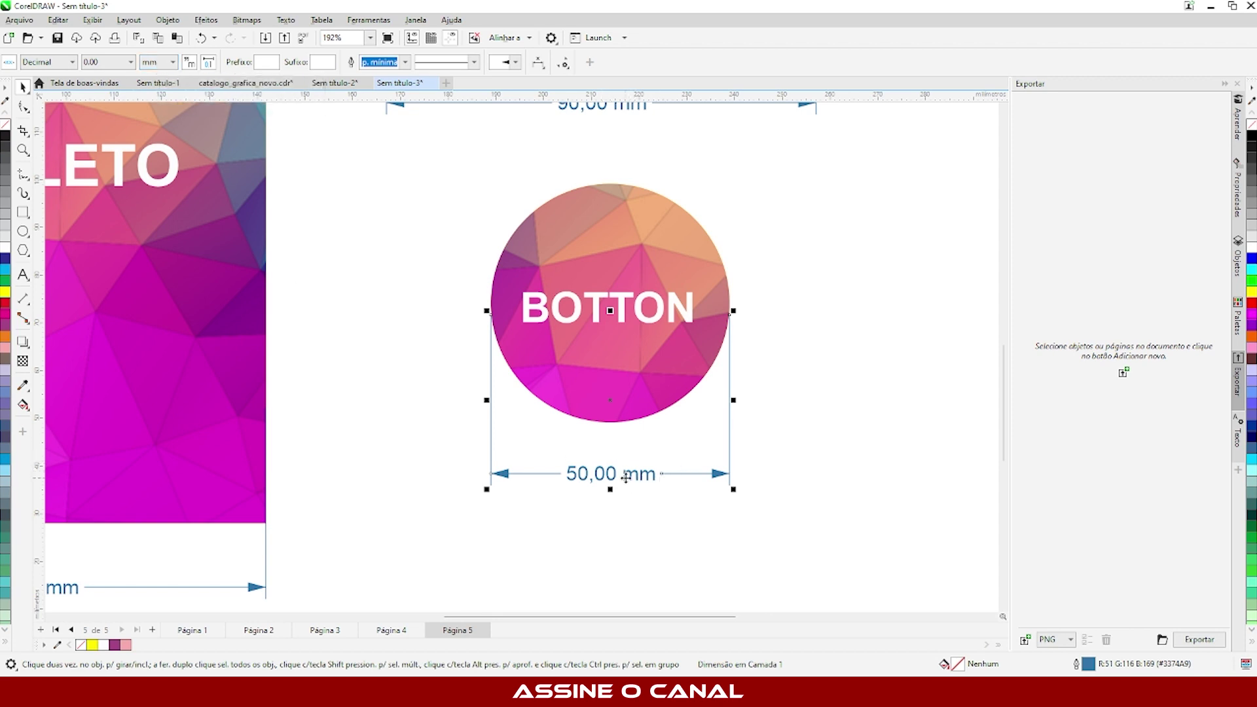
left_click(167, 63)
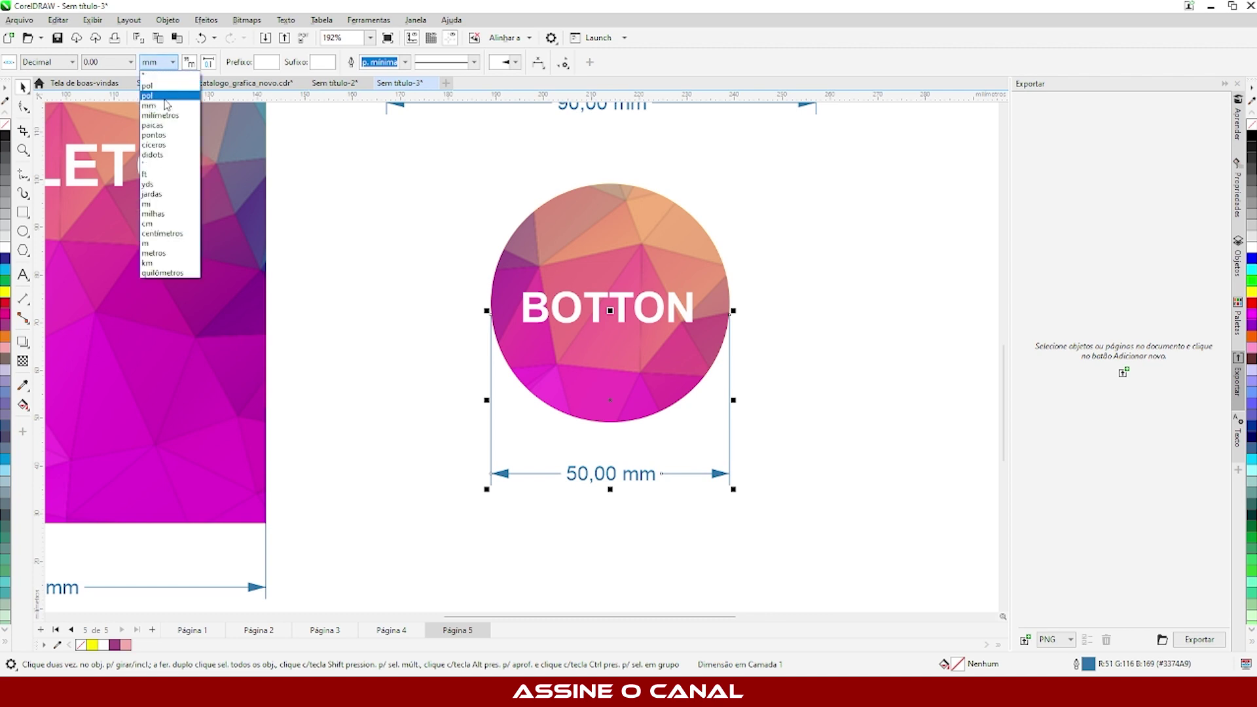
left_click(160, 224)
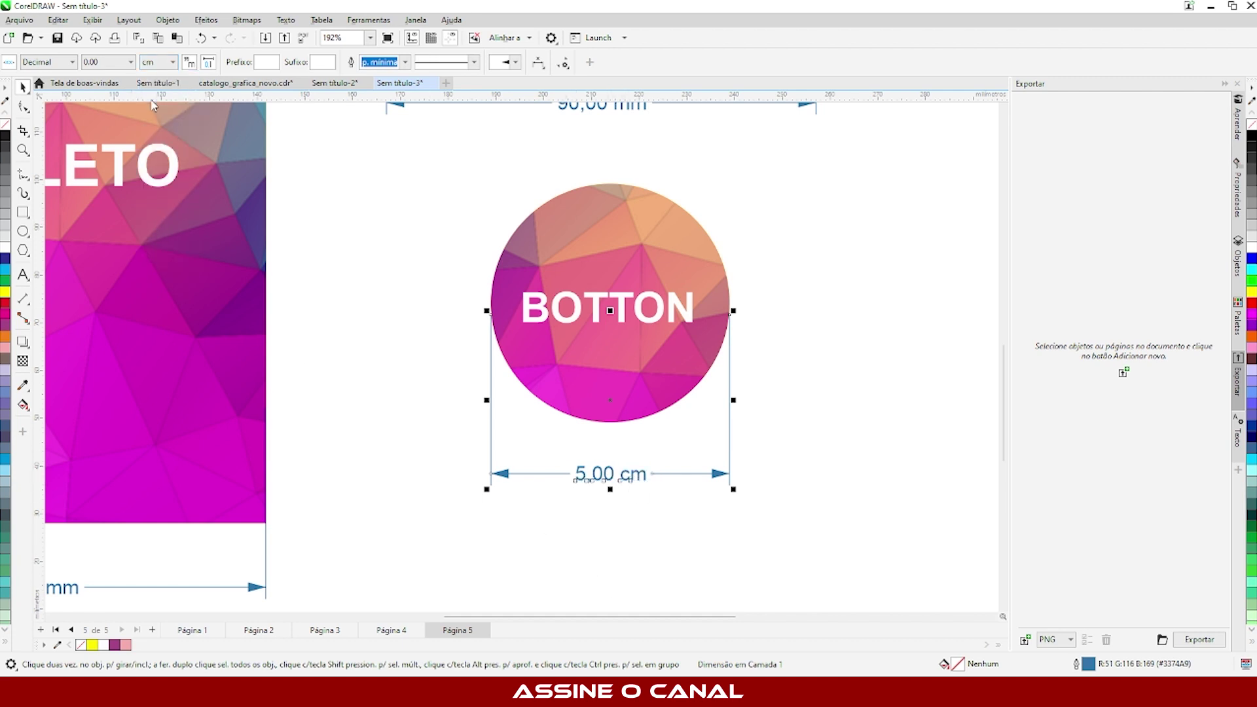
Set the units of the PANFLETO width dimension below the artwork to cm
scroll(753, 407, "down", 2)
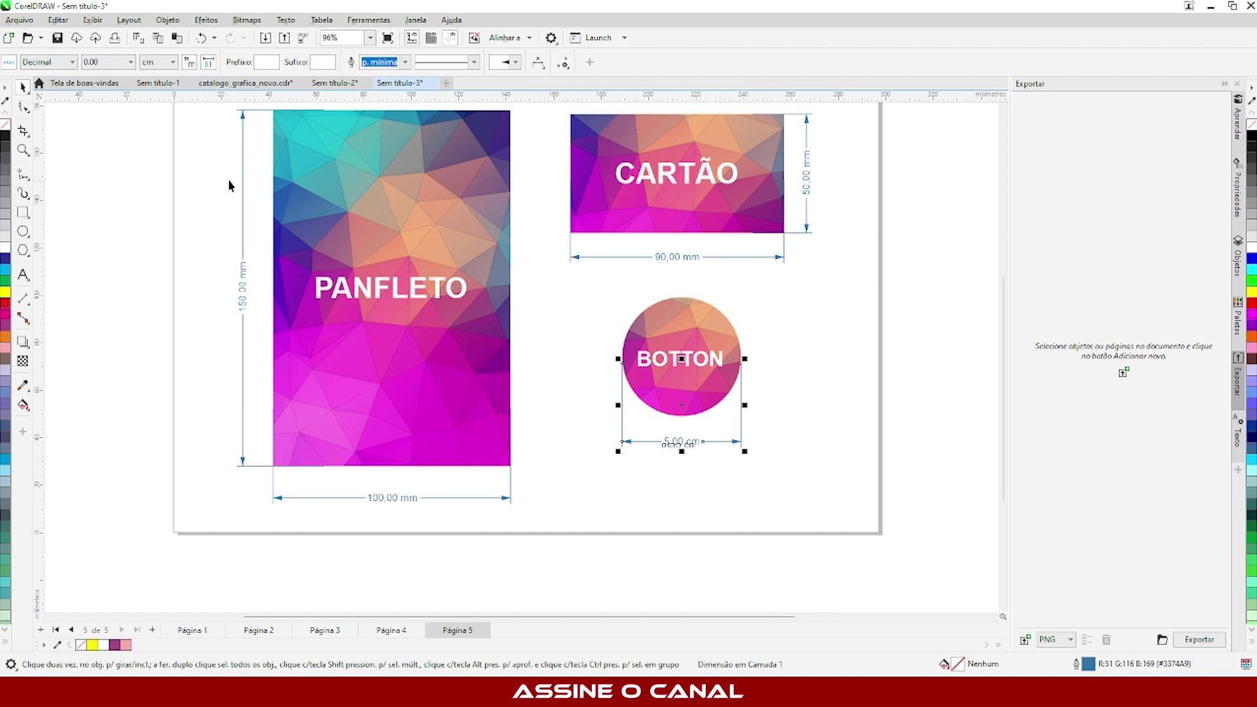
left_click(242, 165)
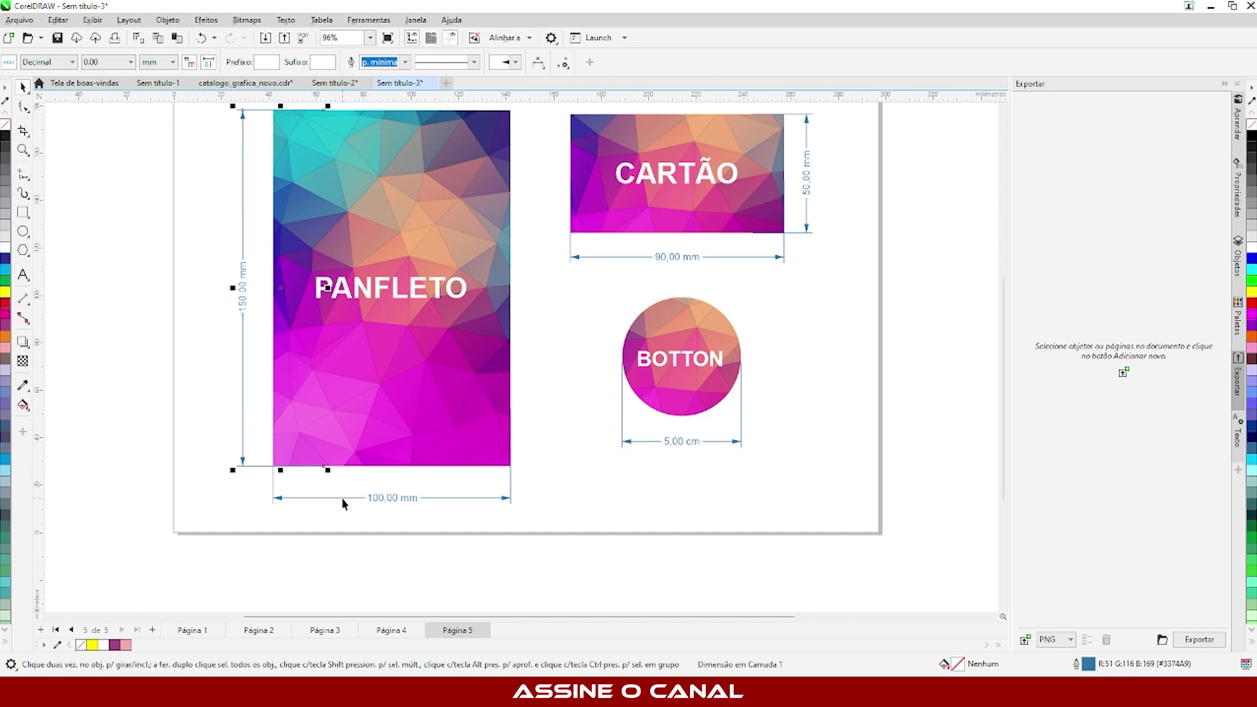
left_click(188, 315)
left_click(280, 497)
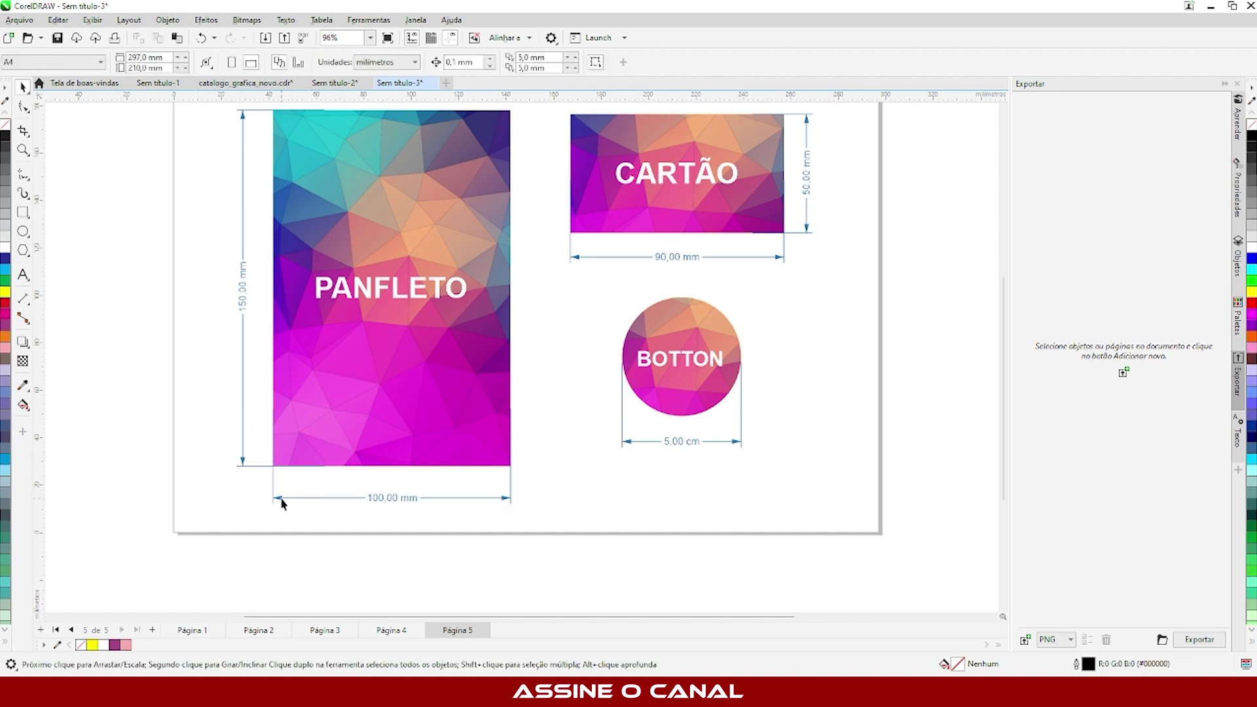
left_click(241, 369, "shift")
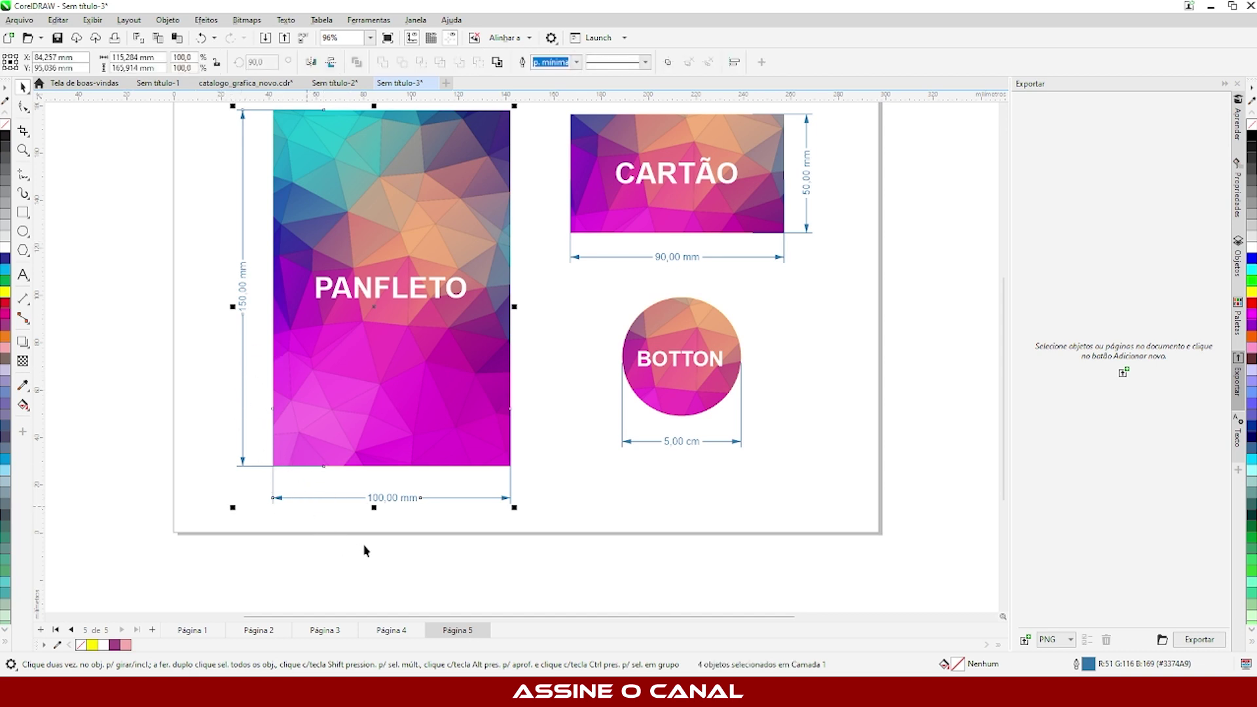
left_click(499, 508)
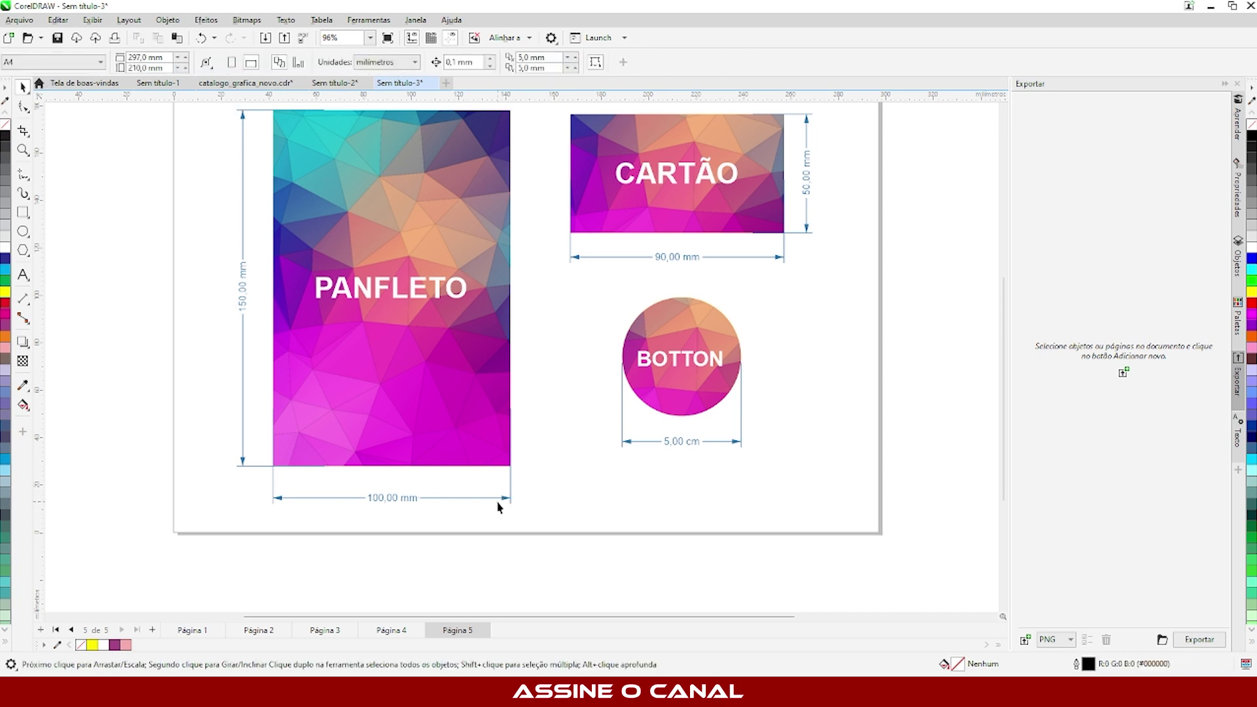
left_click(504, 503)
left_click(172, 62)
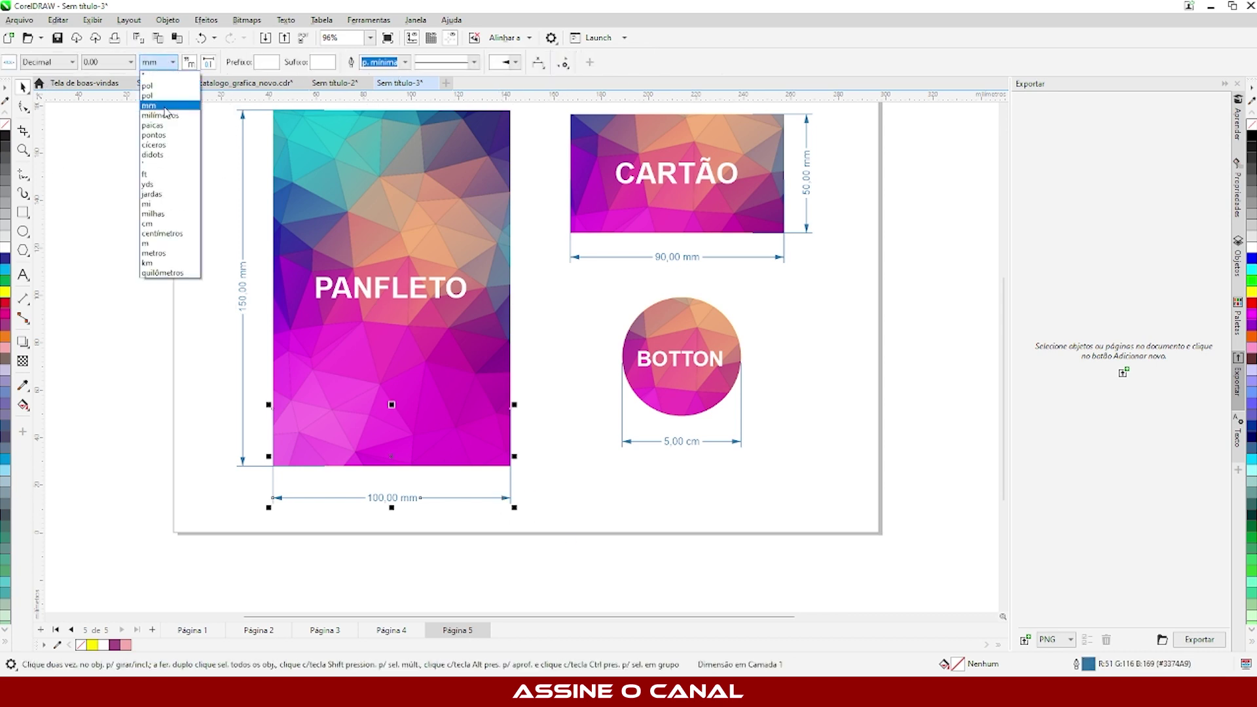
left_click(170, 225)
Undo the unit changes on the PANFLETO width and BOTTON diameter dimensions
key("ctrl+z")
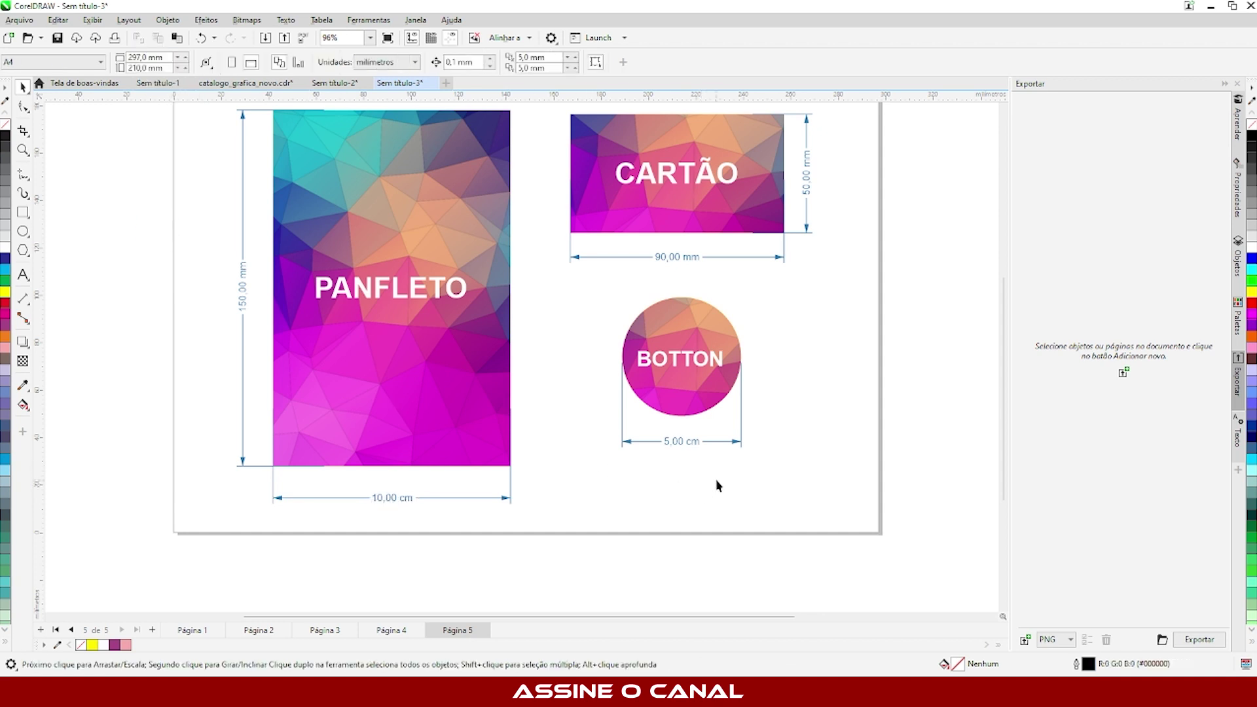
key("ctrl+z")
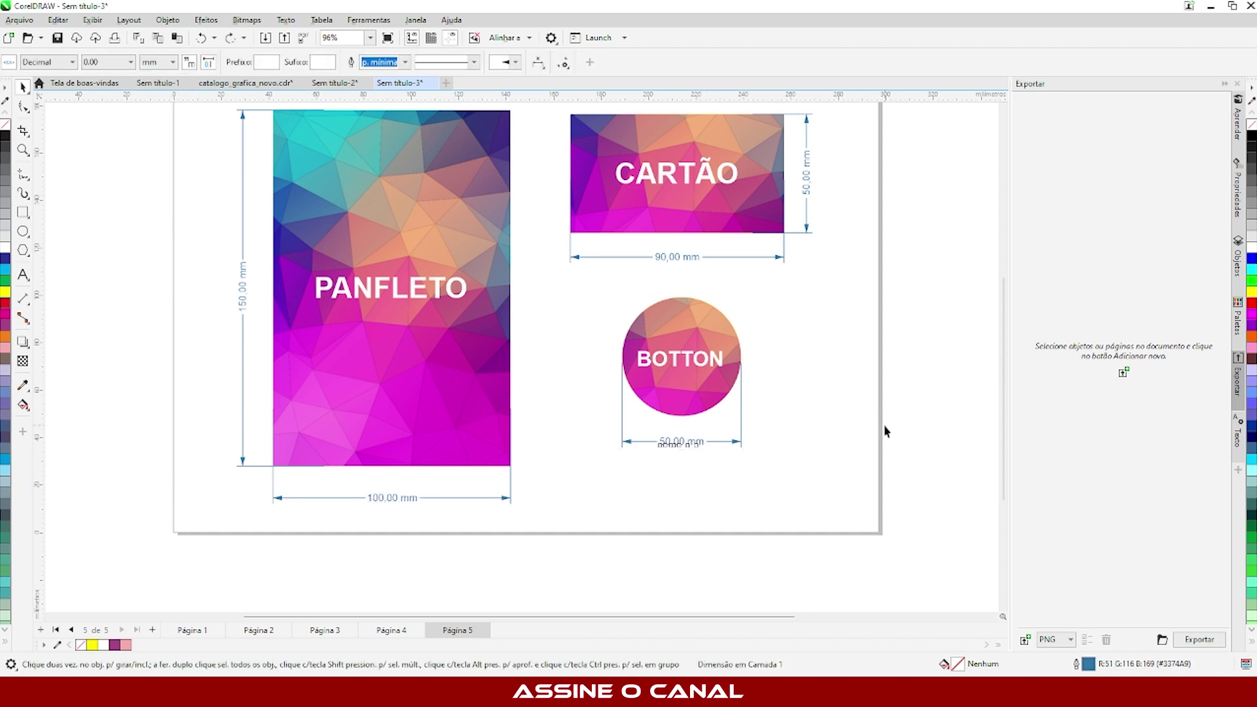
left_click(887, 430)
Hide the measurement unit in the BOTTON dimension text and show it again
scroll(692, 381, "up", 2)
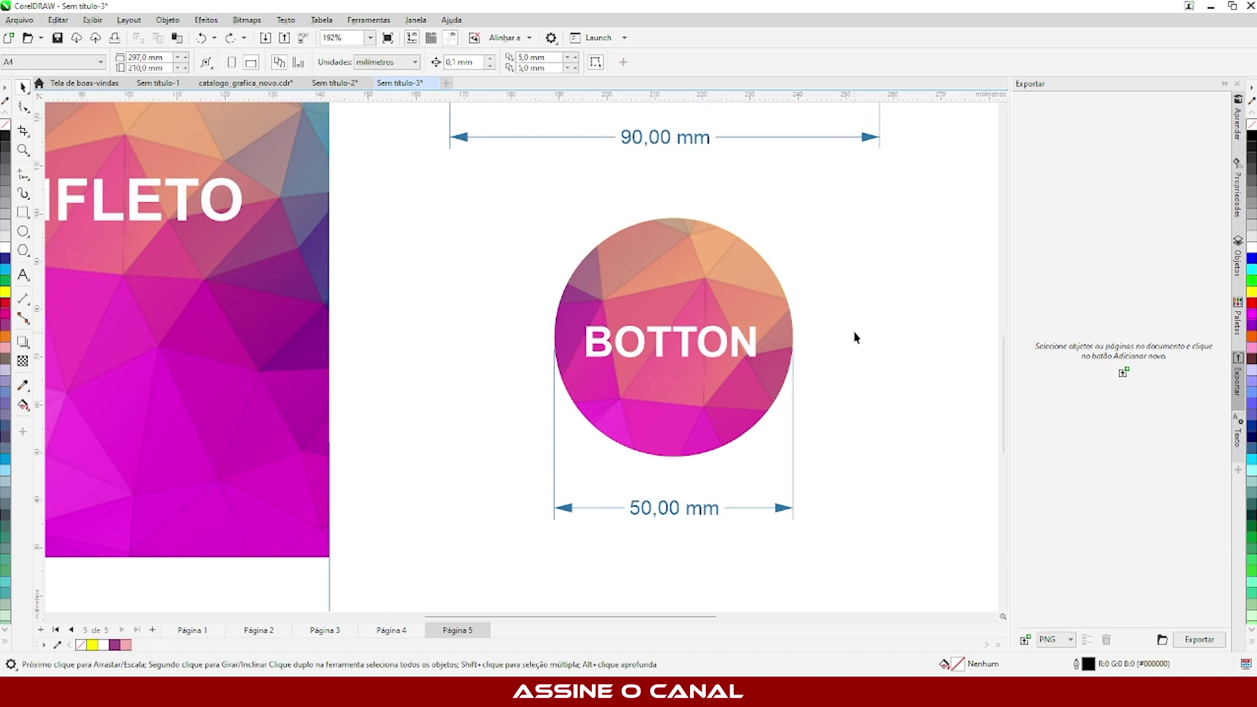
left_click(554, 463)
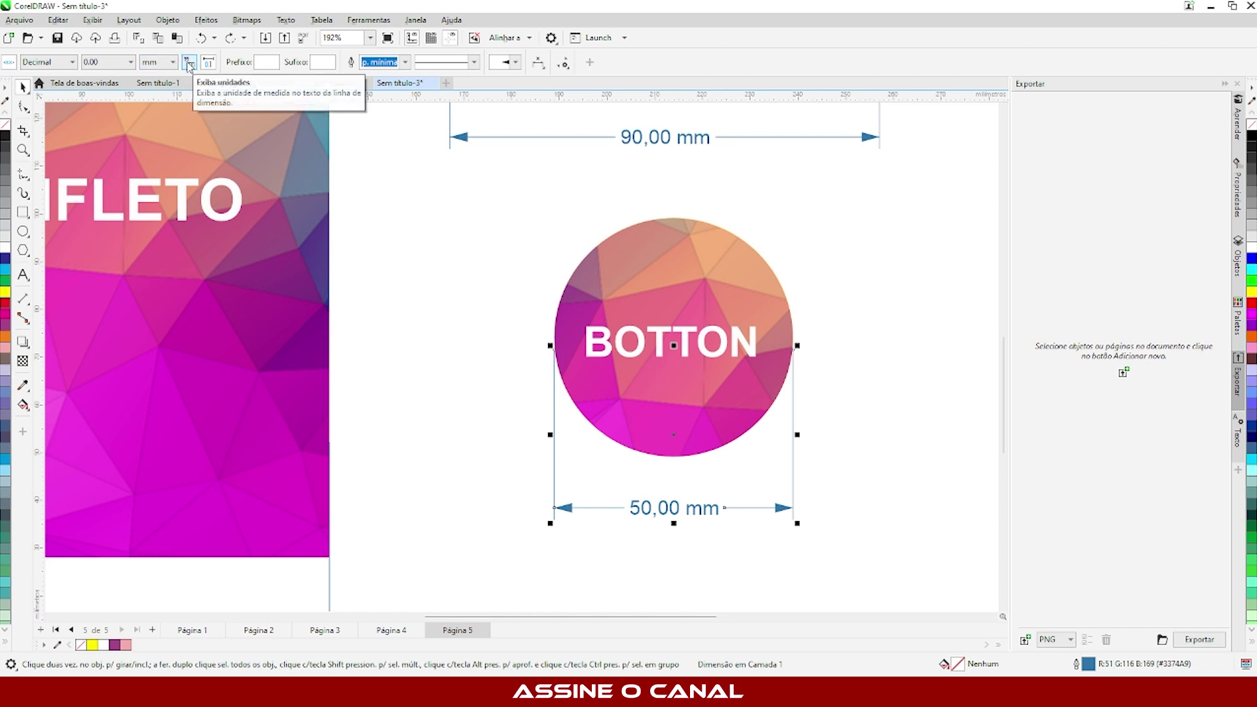
scroll(823, 518, "up", 2)
scroll(578, 351, "up", 1)
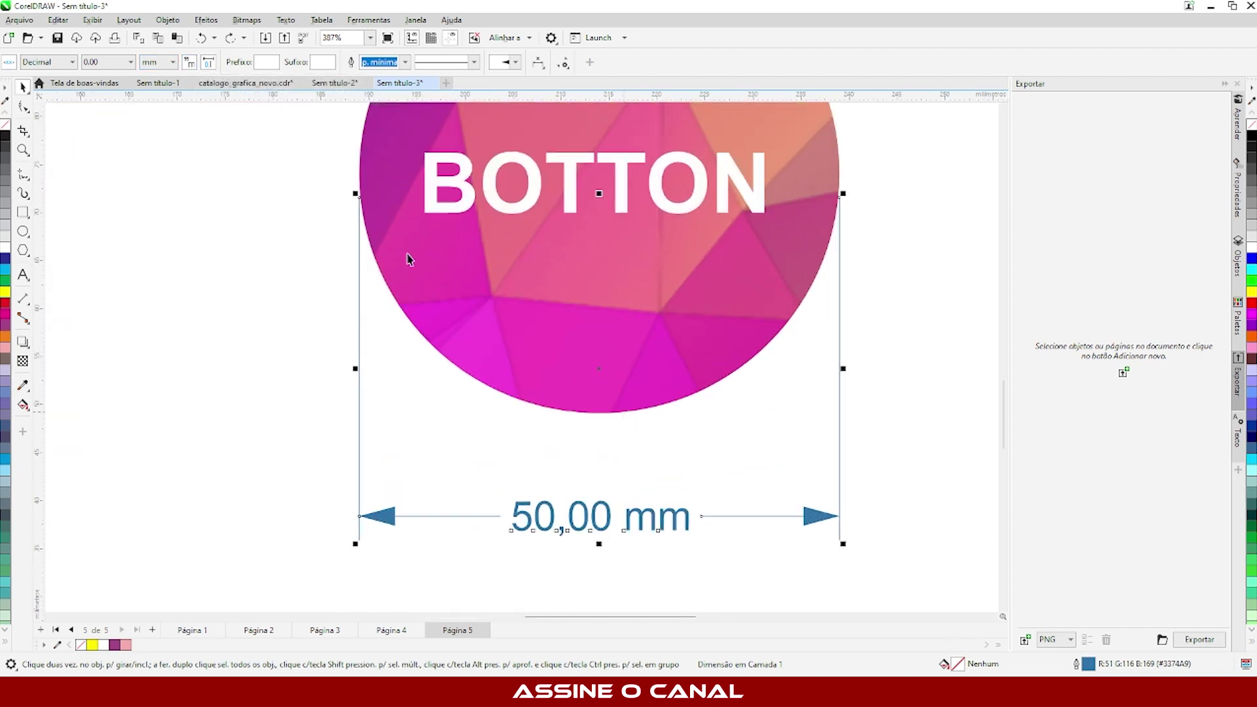
scroll(594, 359, "down", 1)
scroll(593, 359, "up", 1)
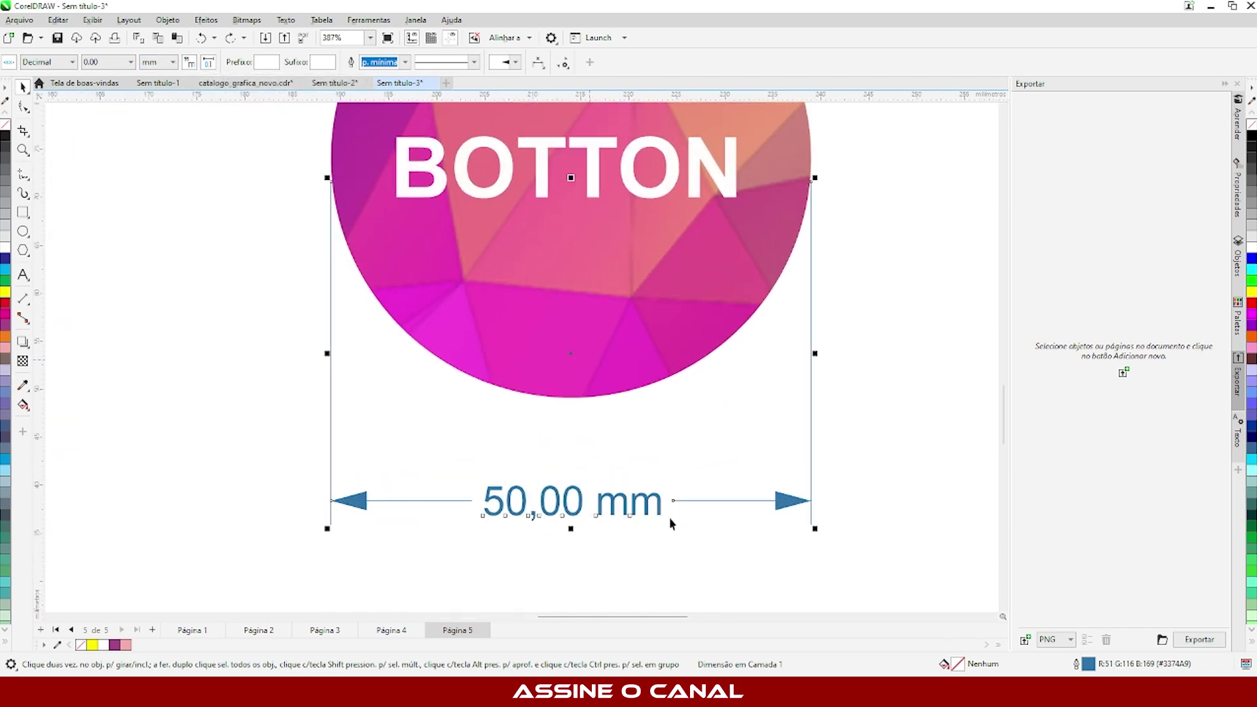
left_click(189, 65)
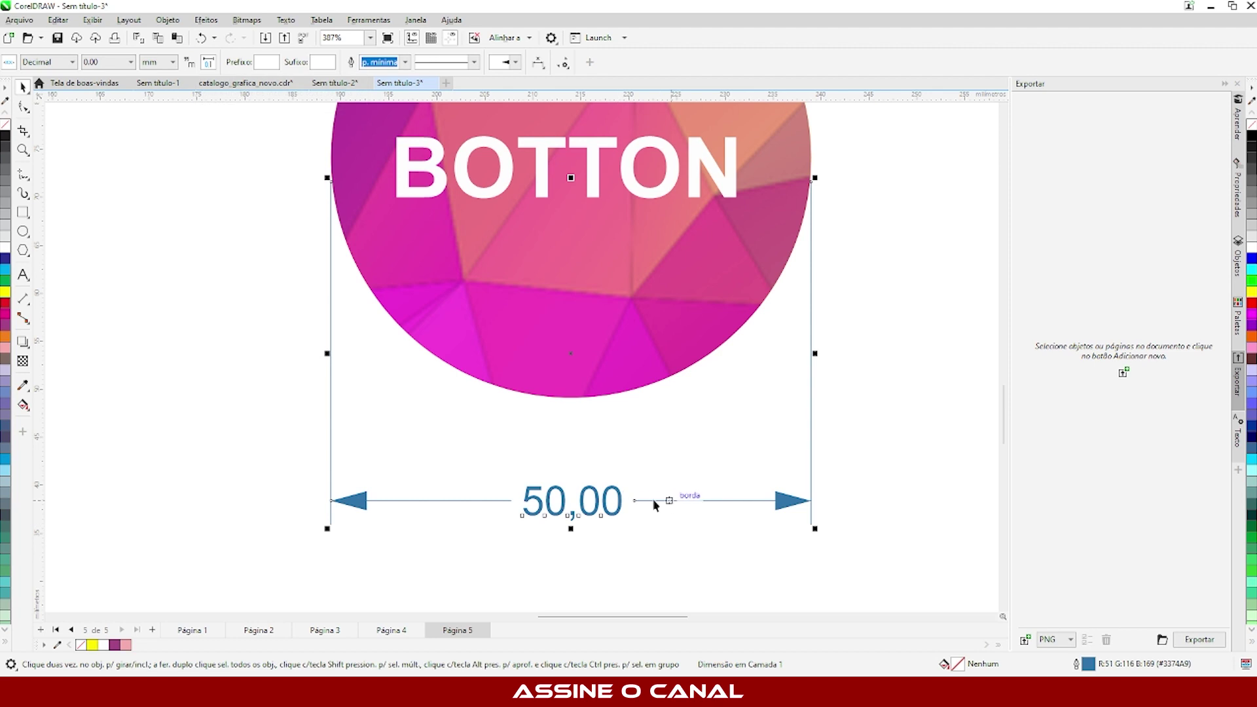
left_click(189, 63)
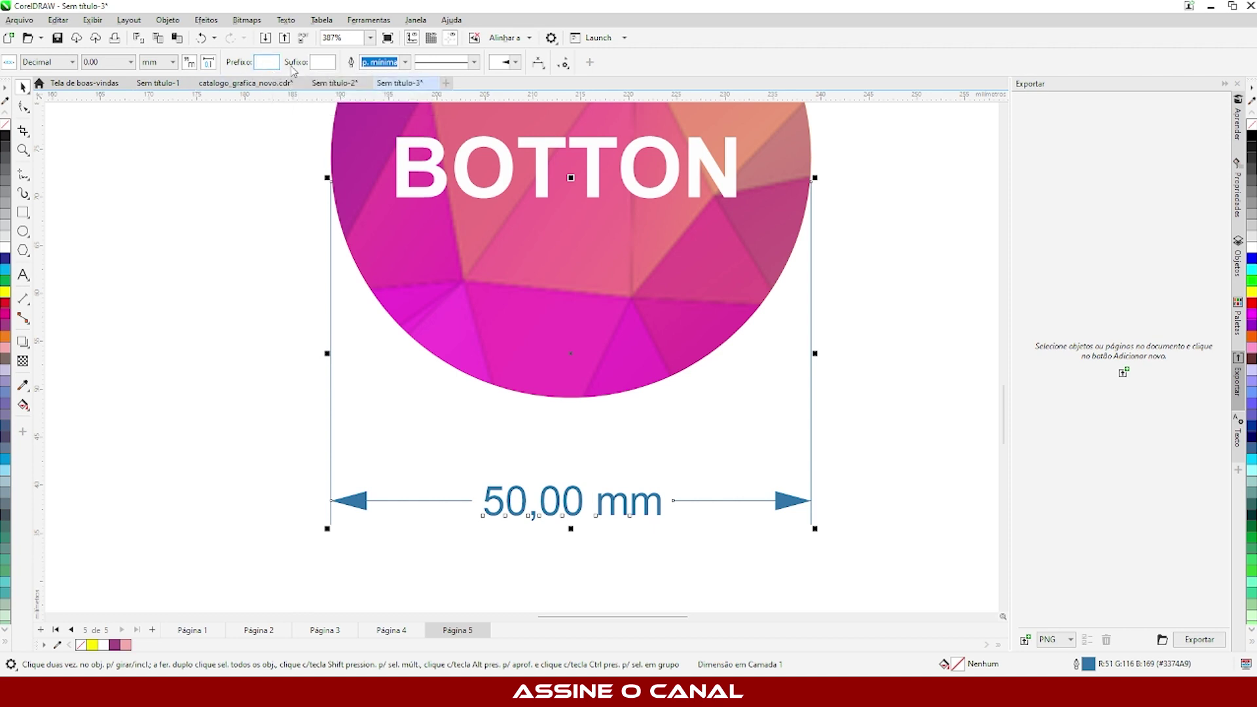
Add the prefix "A - Teste" to the BOTTON dimension text
left_click(265, 62)
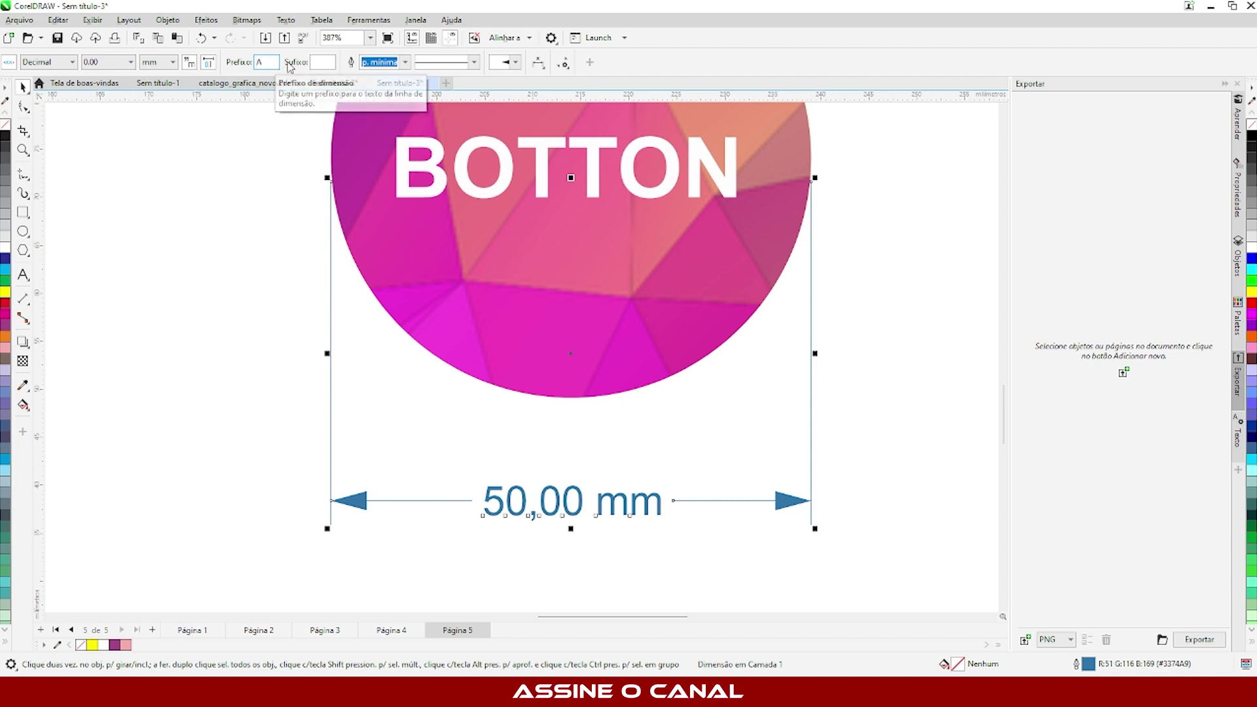
left_click(327, 62)
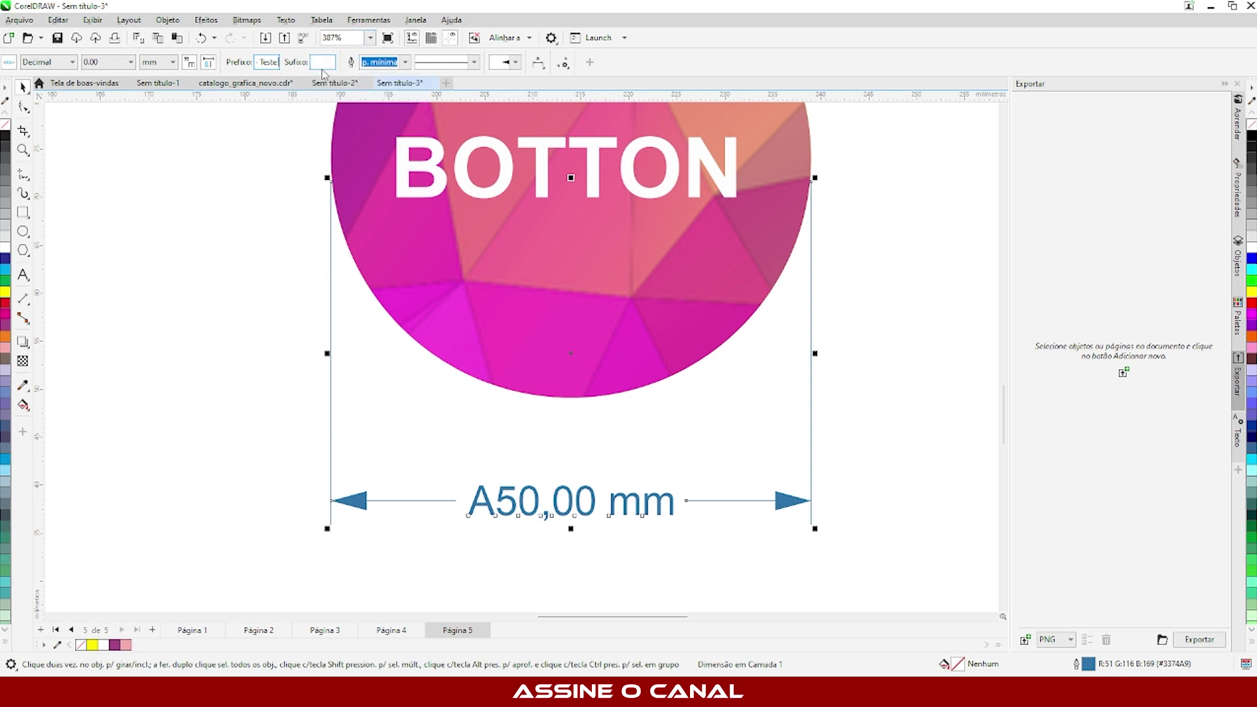
left_click(530, 558)
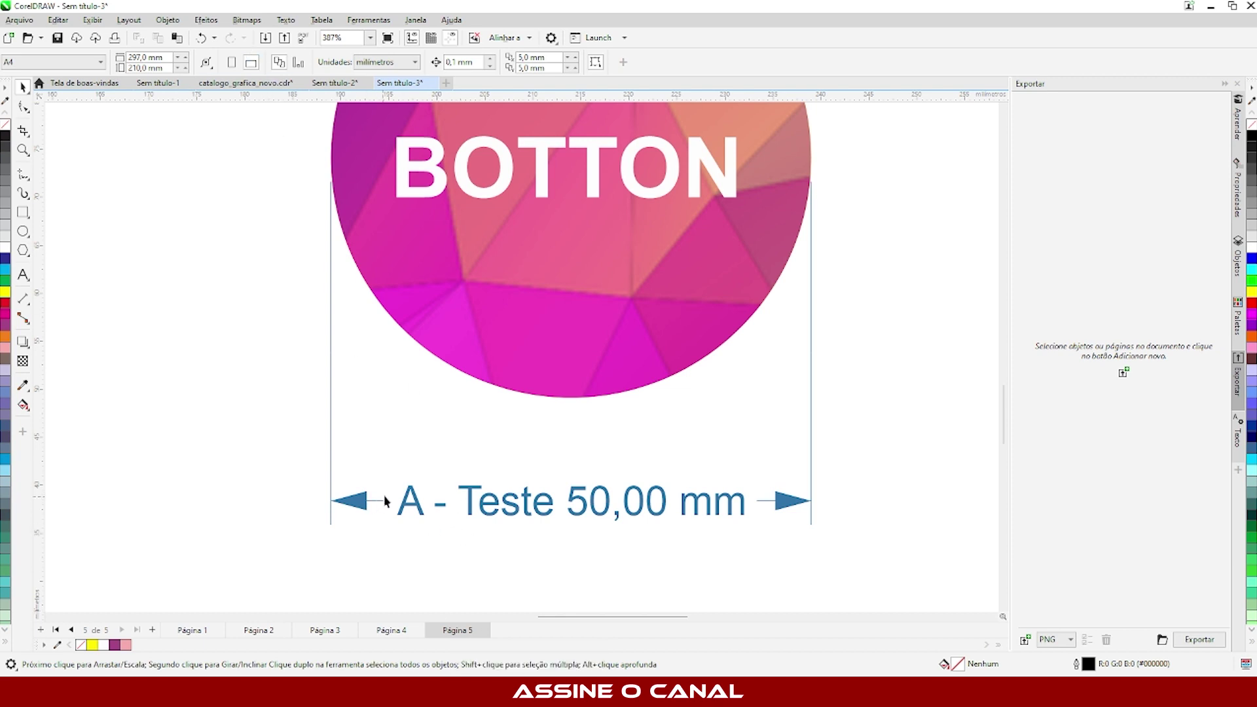
Clear the prefix from the BOTTON dimension text
left_click(409, 505)
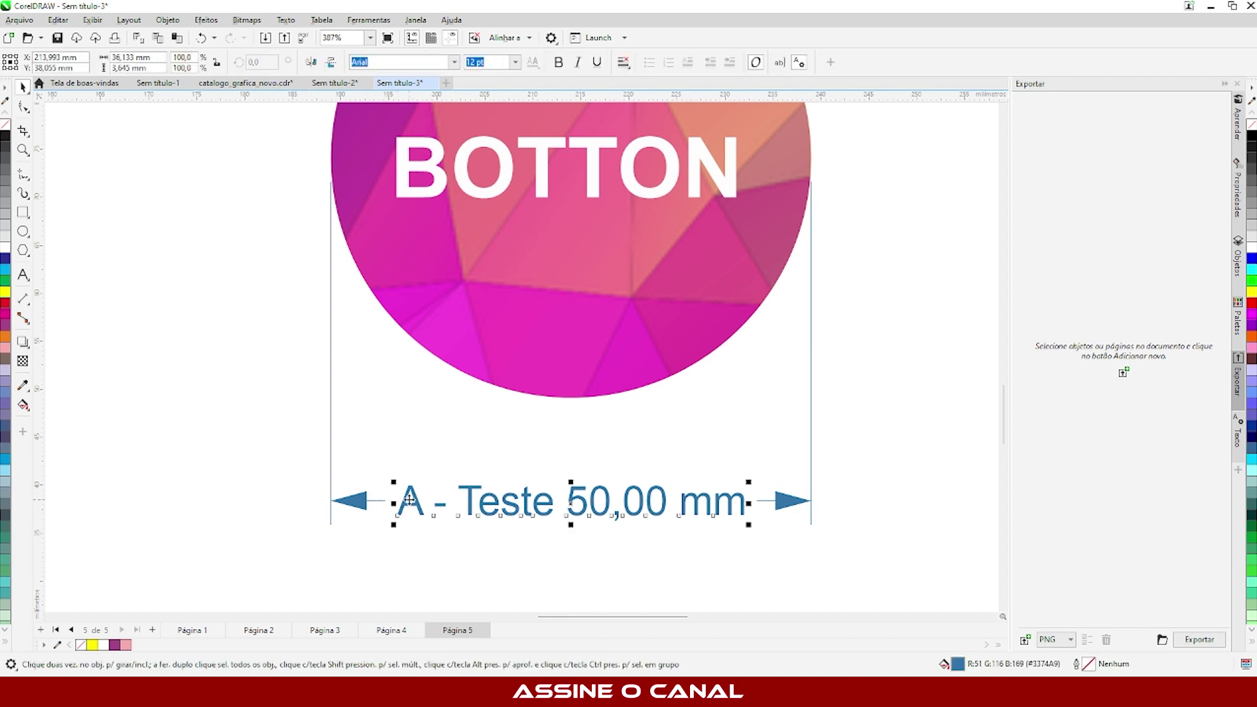
left_click(331, 354)
double_click(268, 63)
key("BackSpace")
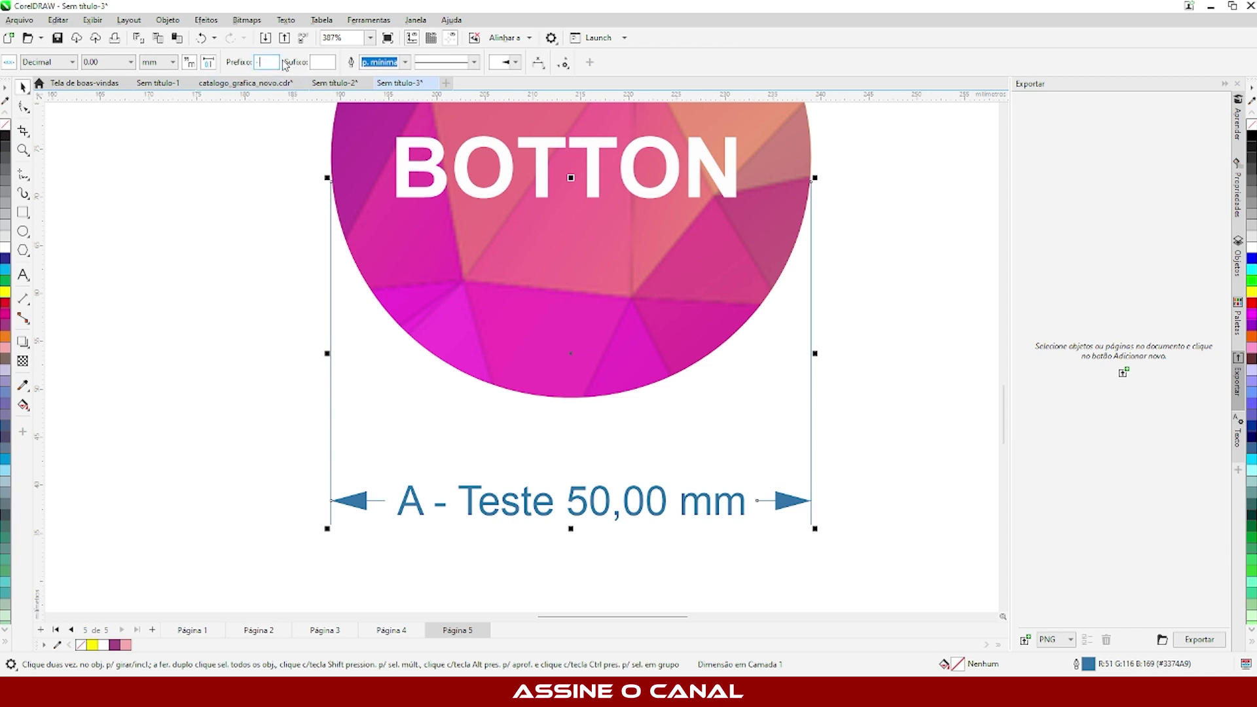
key("BackSpace")
Try the suffix "B" on the BOTTON dimension text and clear it again
left_click(324, 63)
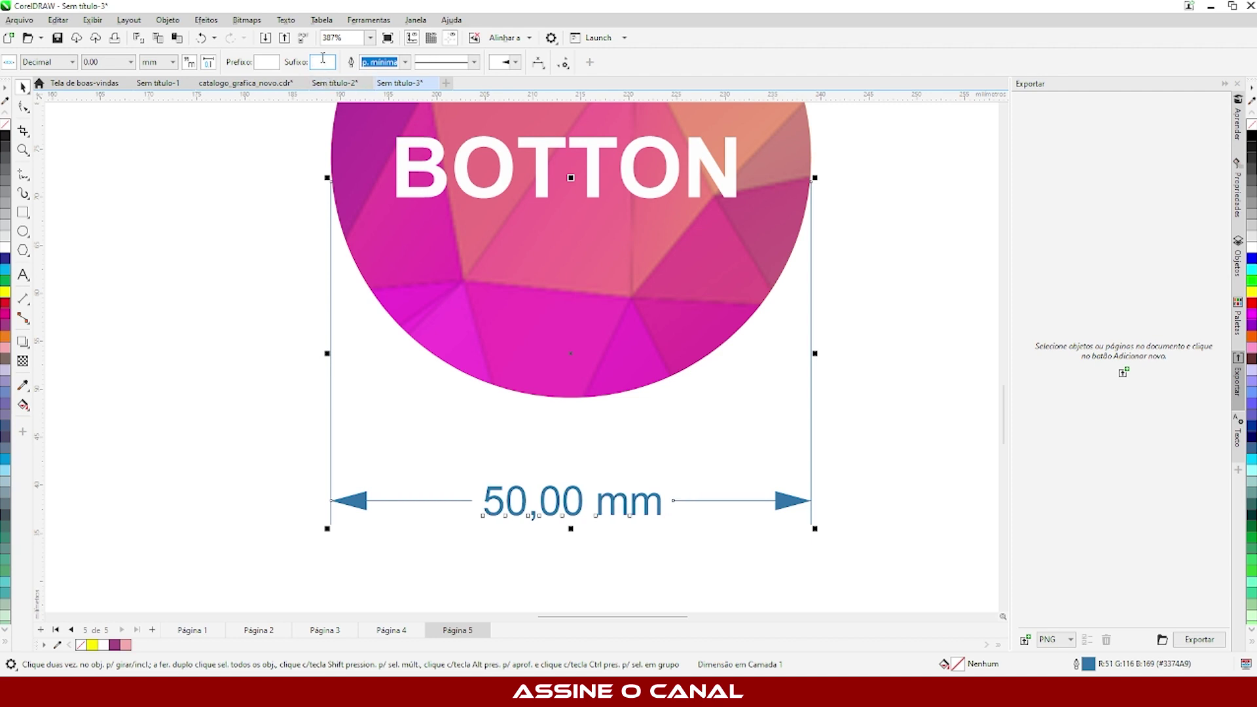
type("B")
left_click(267, 63)
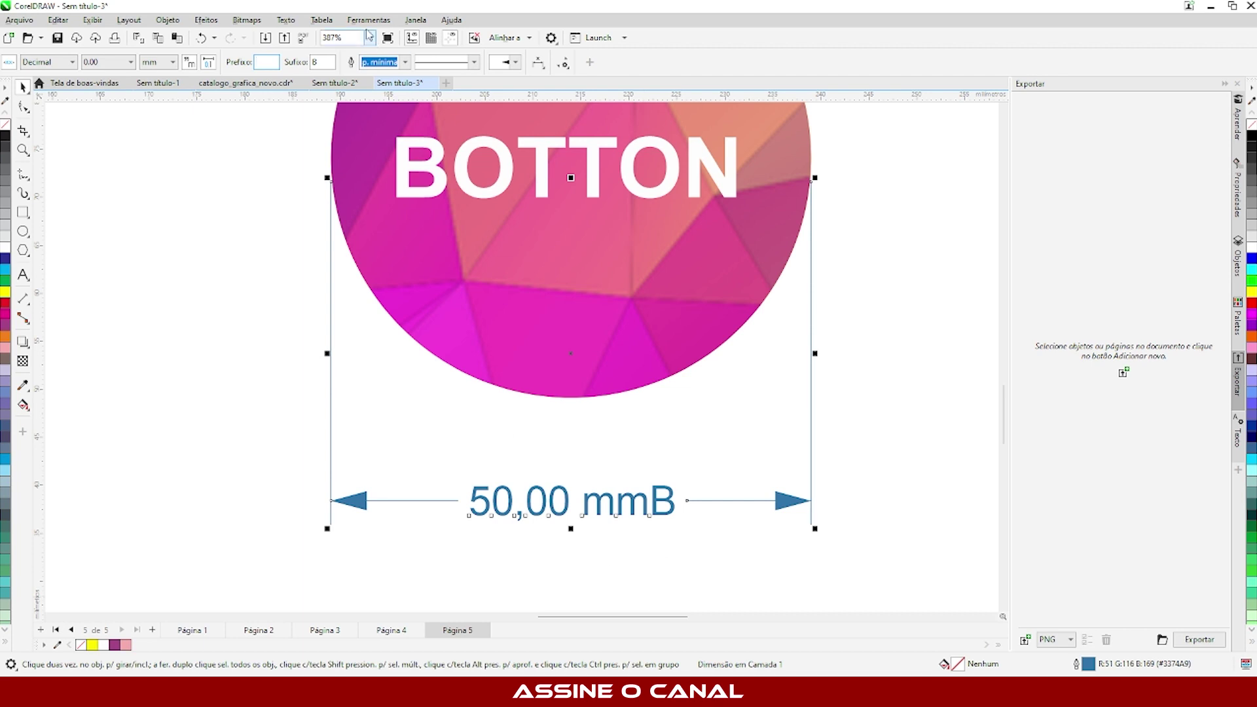
left_click_drag(324, 62, 308, 61)
key("BackSpace")
left_click(259, 62)
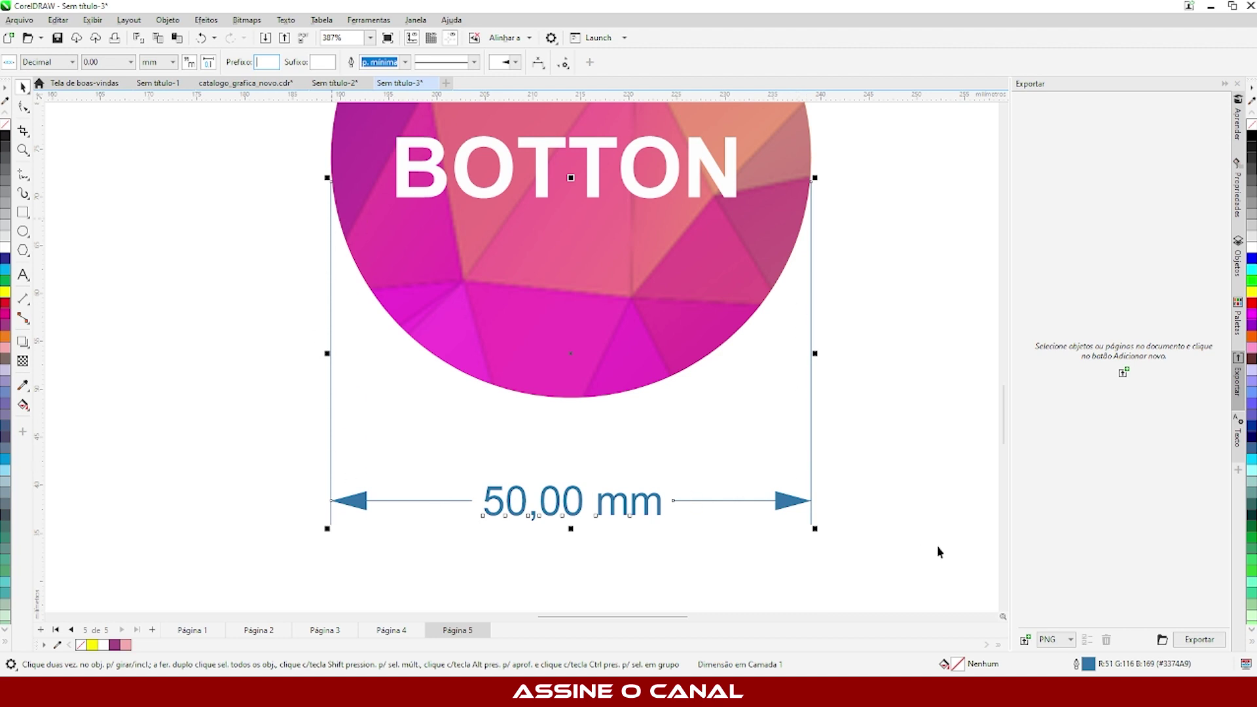
Try outline widths of 0.5 mm and 1.0 mm on the BOTTON dimension and undo both changes
left_click(405, 63)
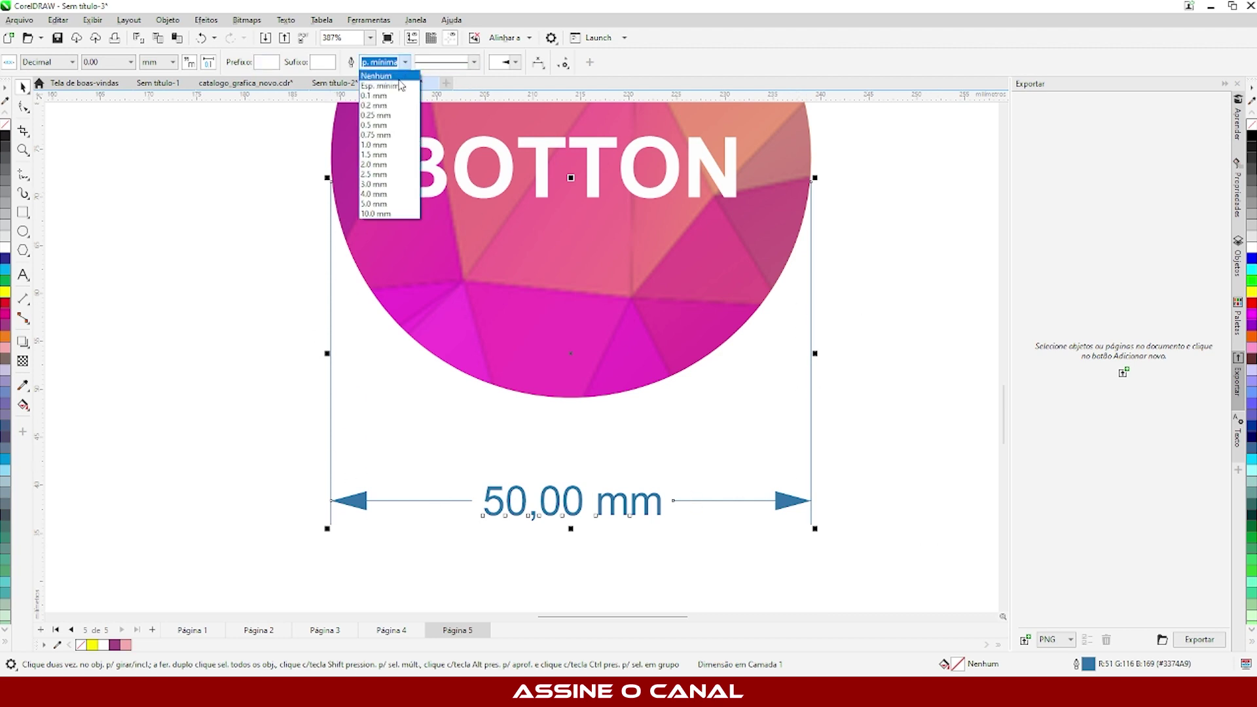
left_click(376, 125)
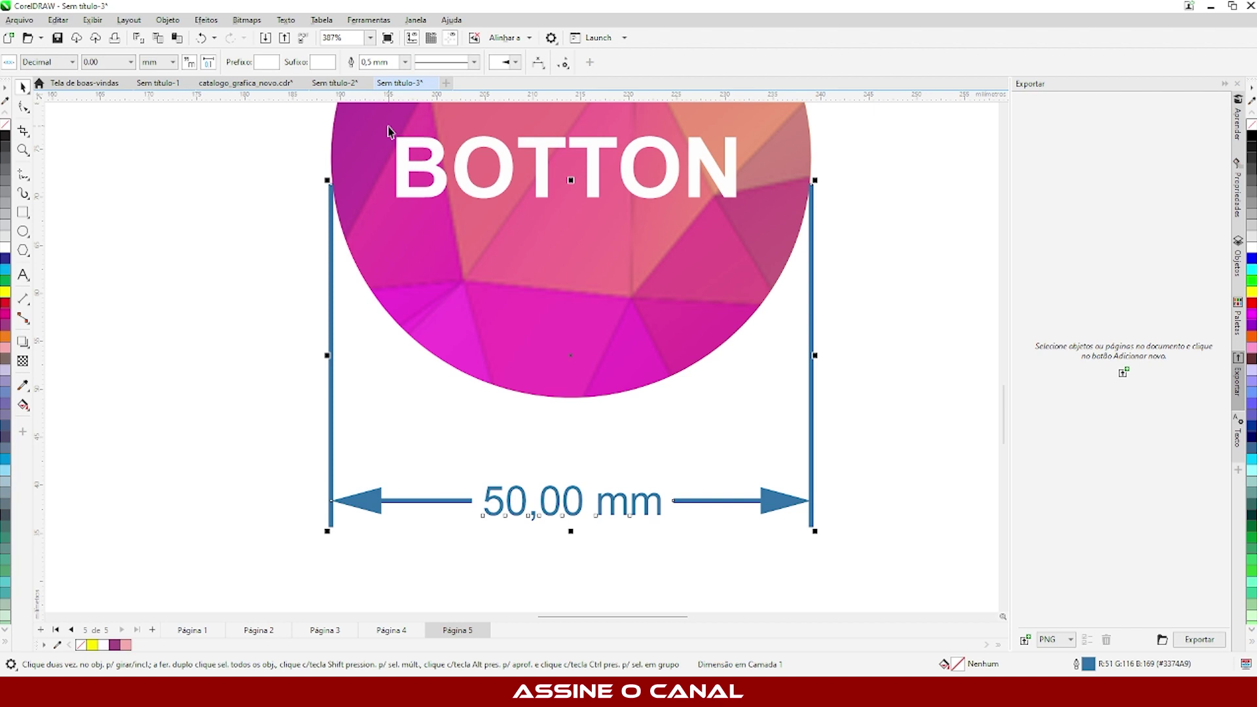
left_click(407, 61)
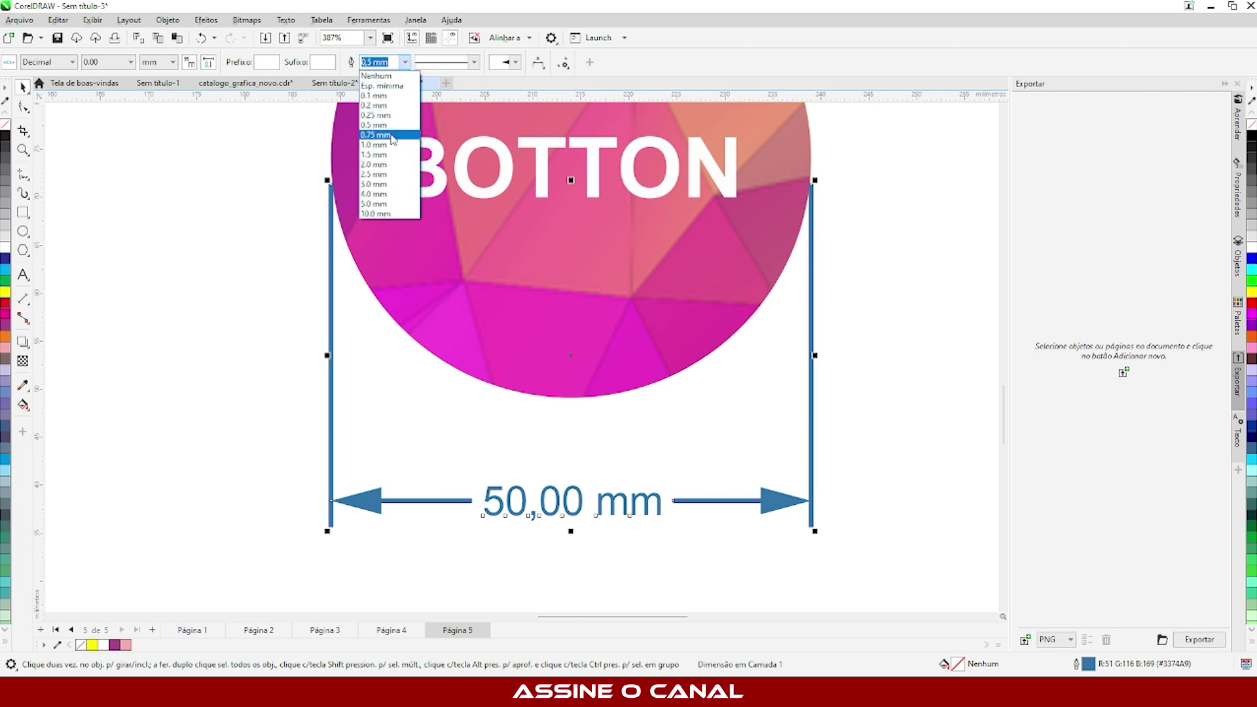
left_click(387, 145)
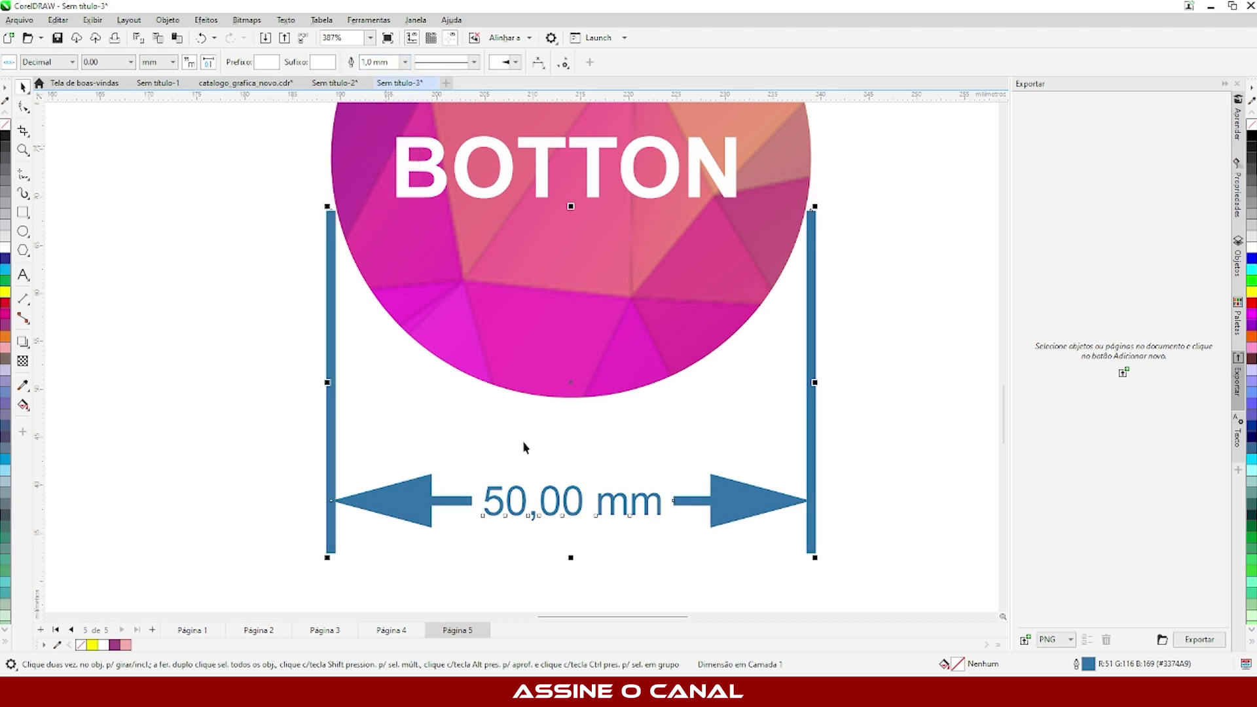
key("ctrl+z")
key("ctrl+z")
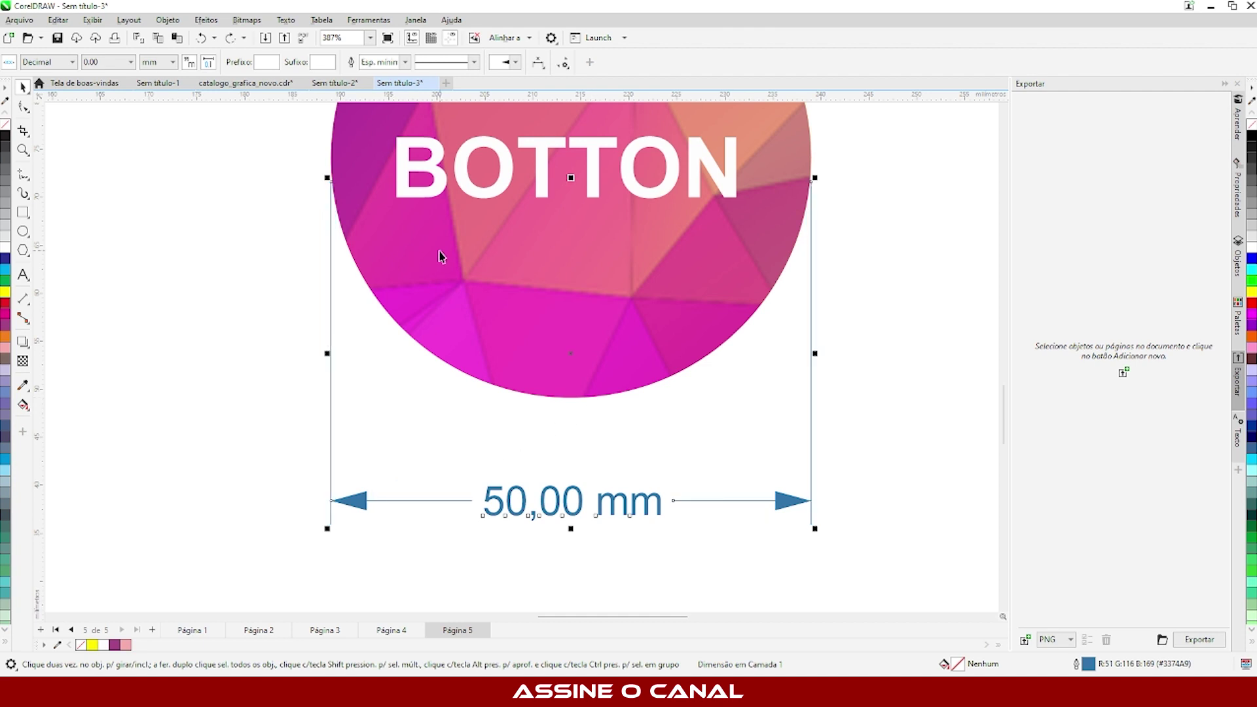
Give the BOTTON dimension a dashed line style with a 0.5 mm outline width
left_click(474, 63)
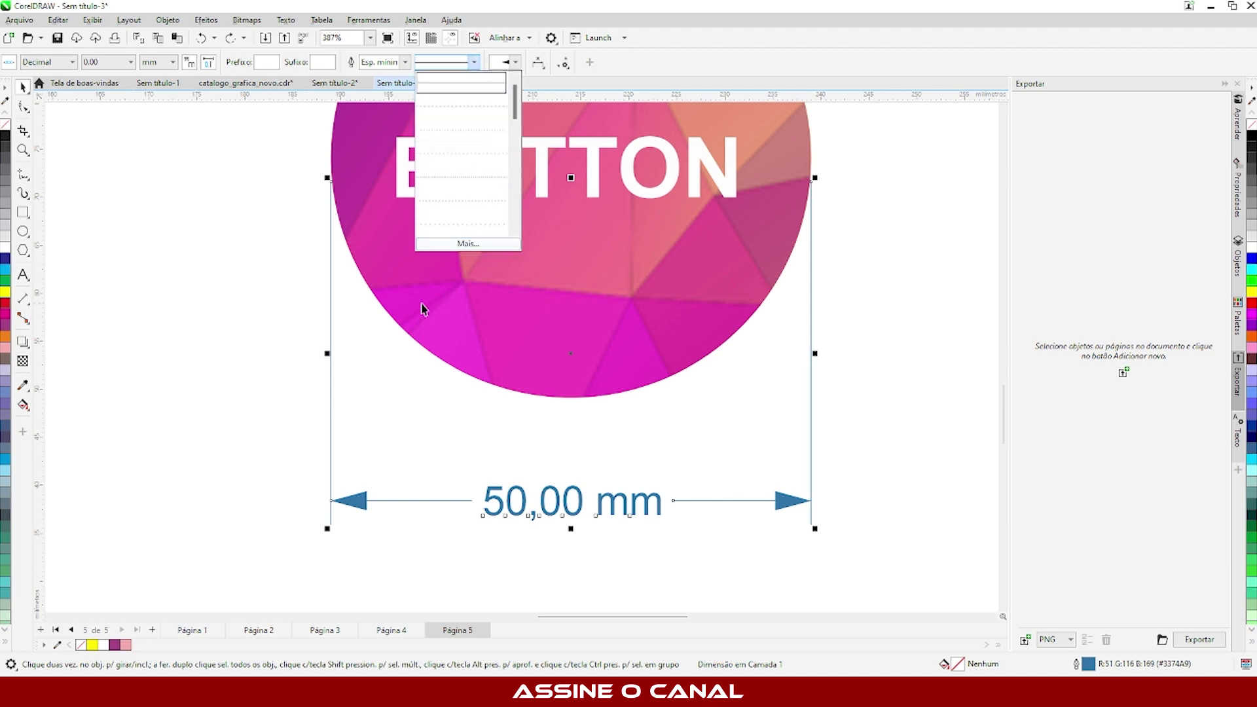
left_click(462, 153)
left_click(474, 63)
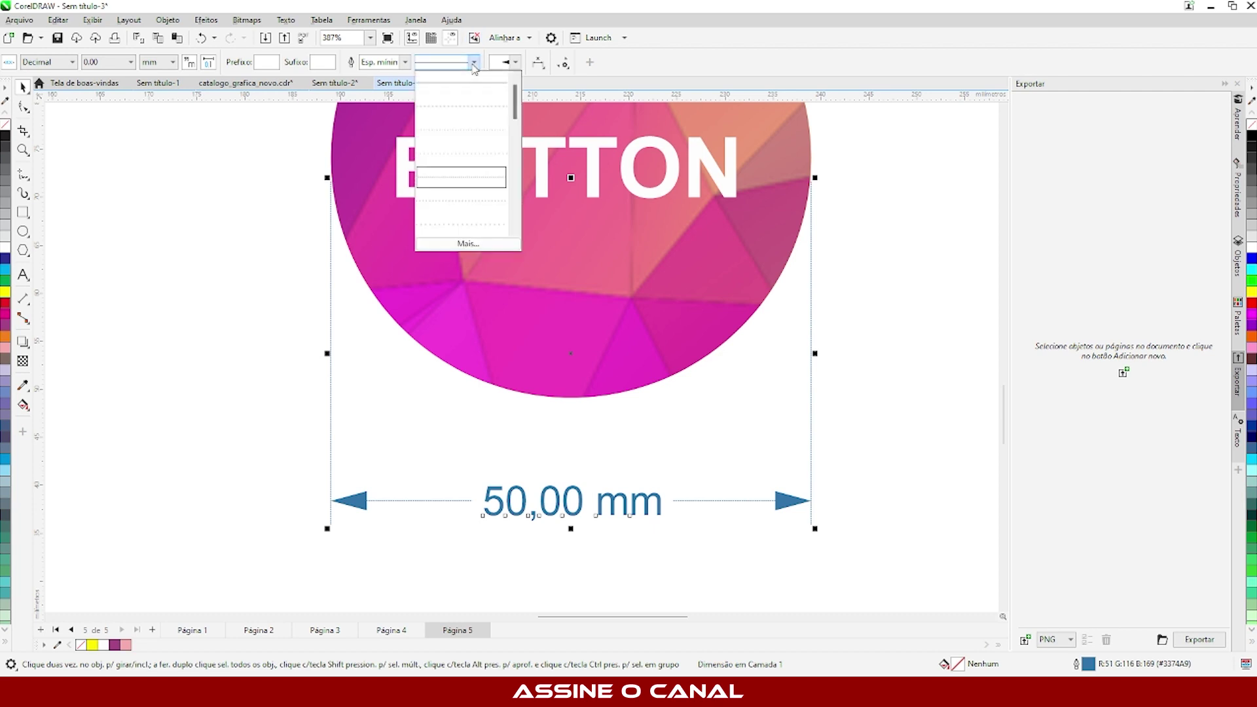
left_click(468, 226)
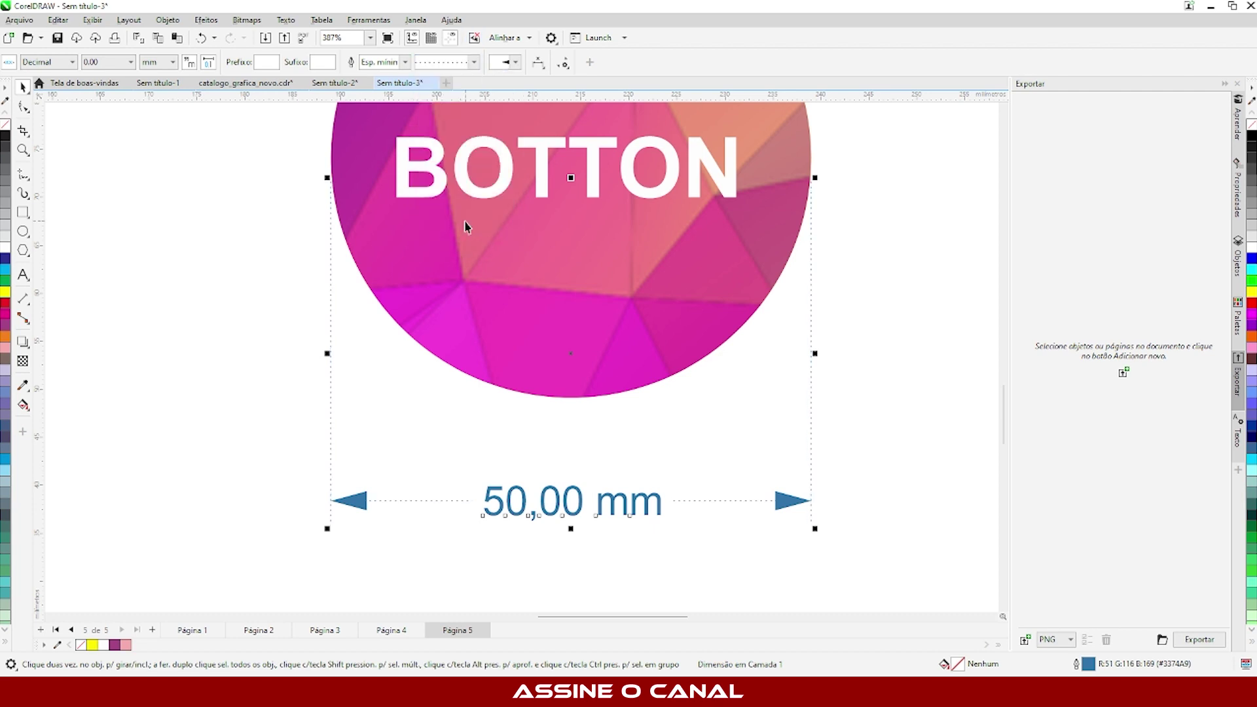
left_click(407, 63)
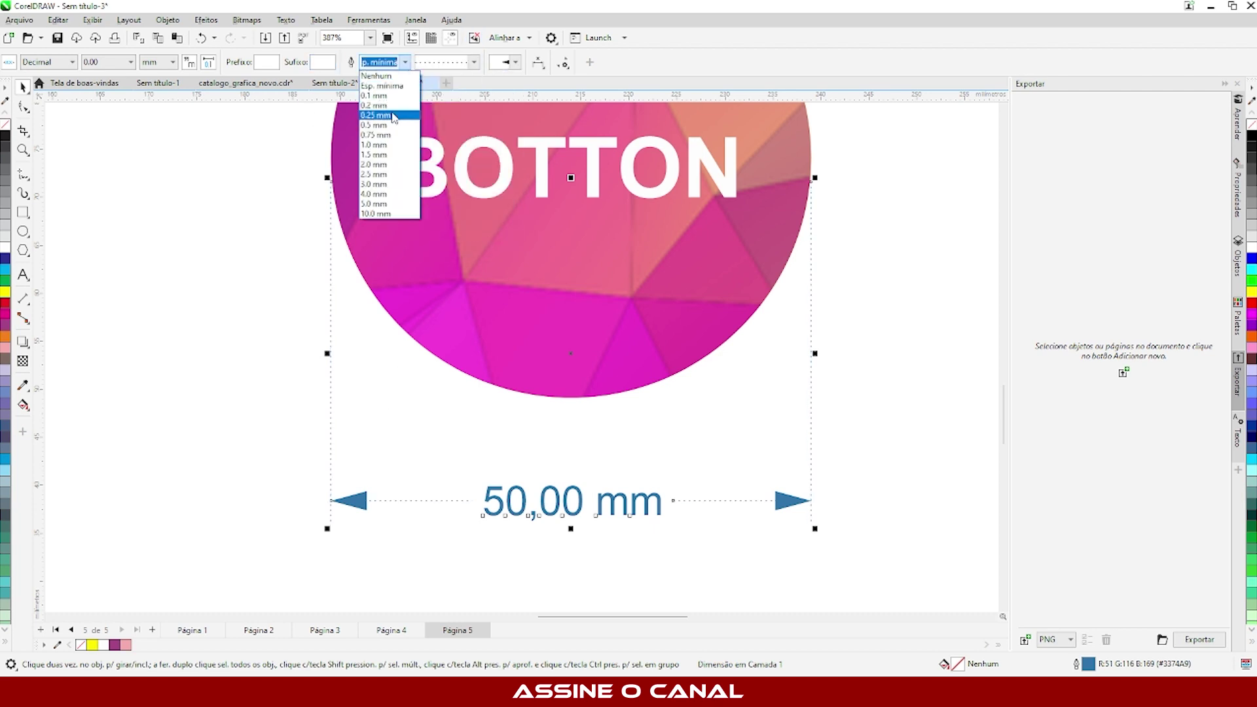
left_click(376, 103)
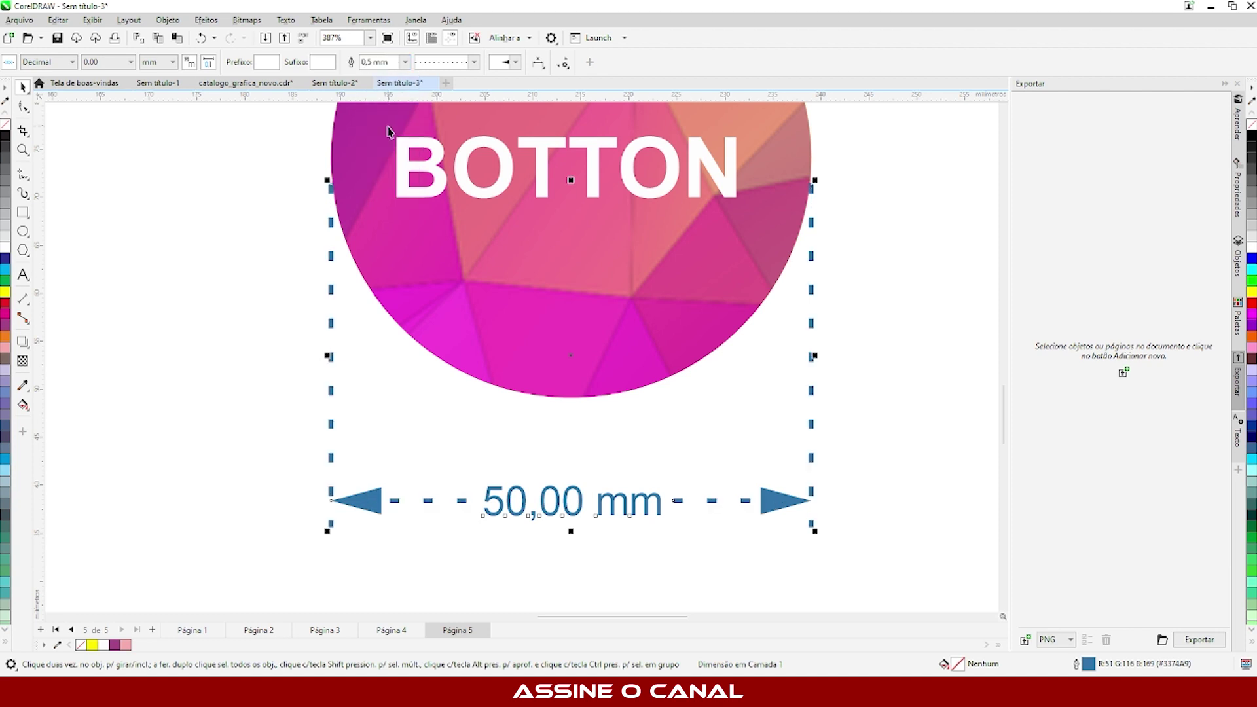
left_click(254, 274)
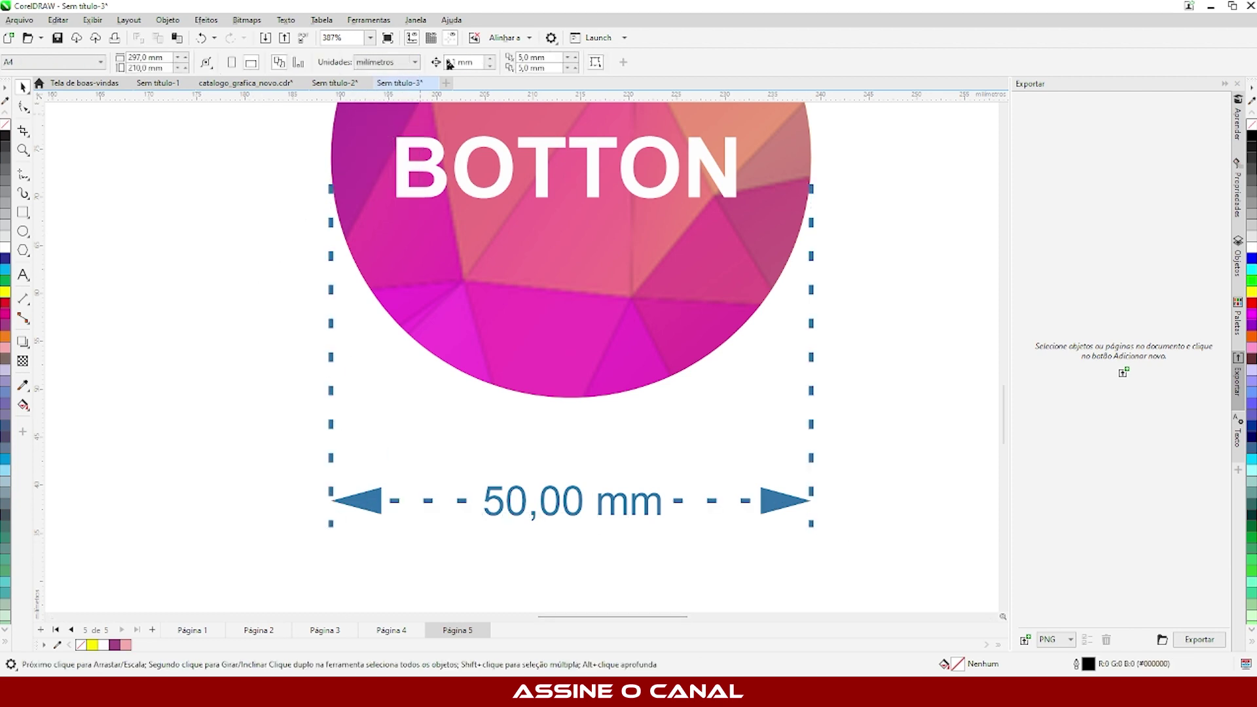
Set the BOTTON dimension's line style back to solid
left_click(413, 62)
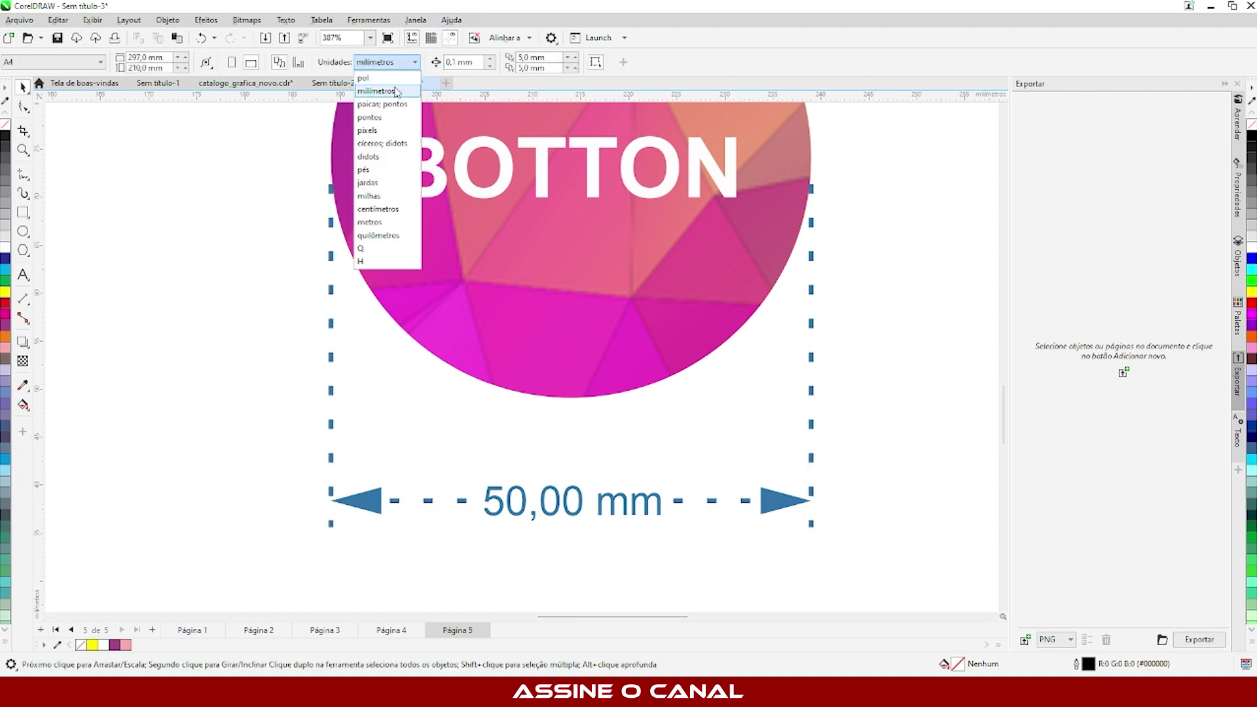
left_click(334, 336)
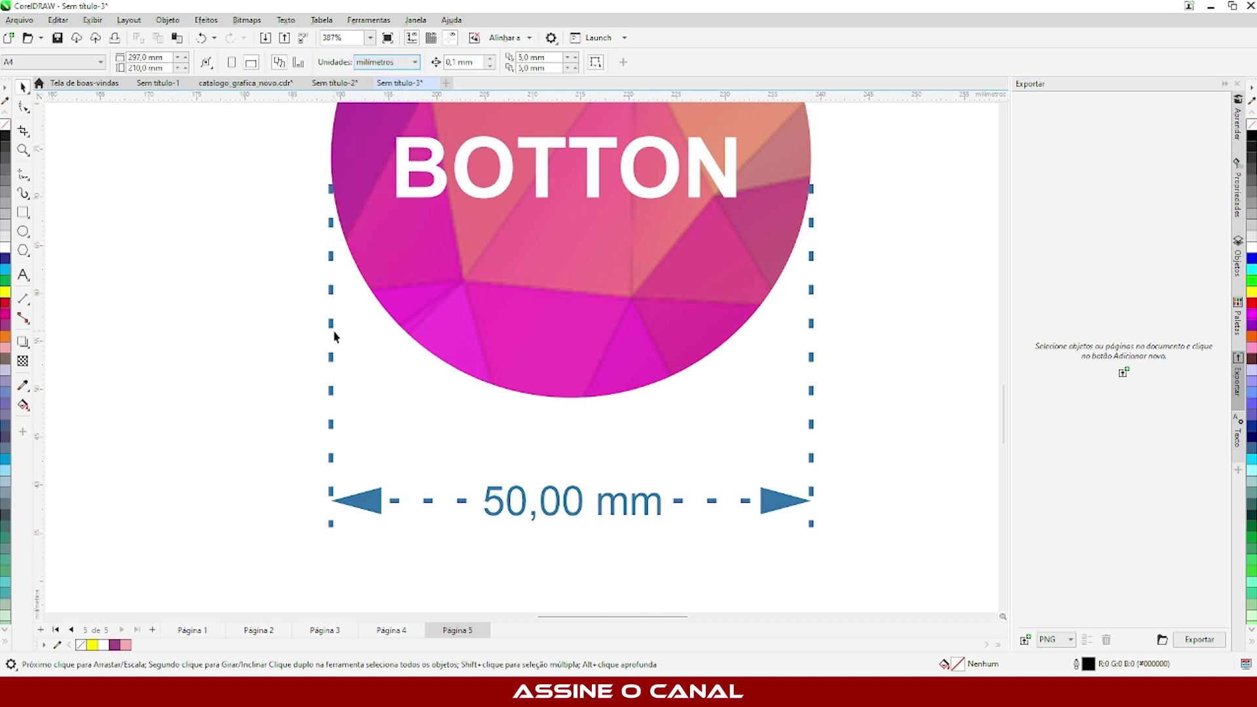
left_click(332, 333)
left_click(465, 62)
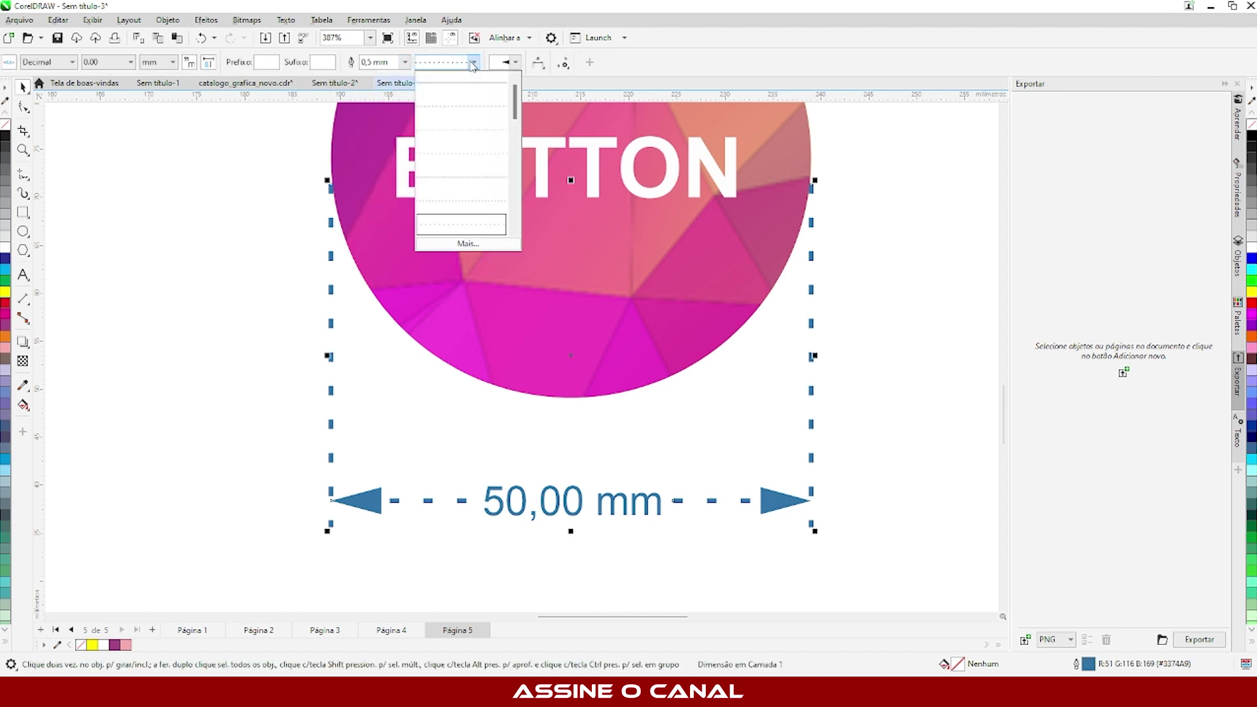
left_click(466, 91)
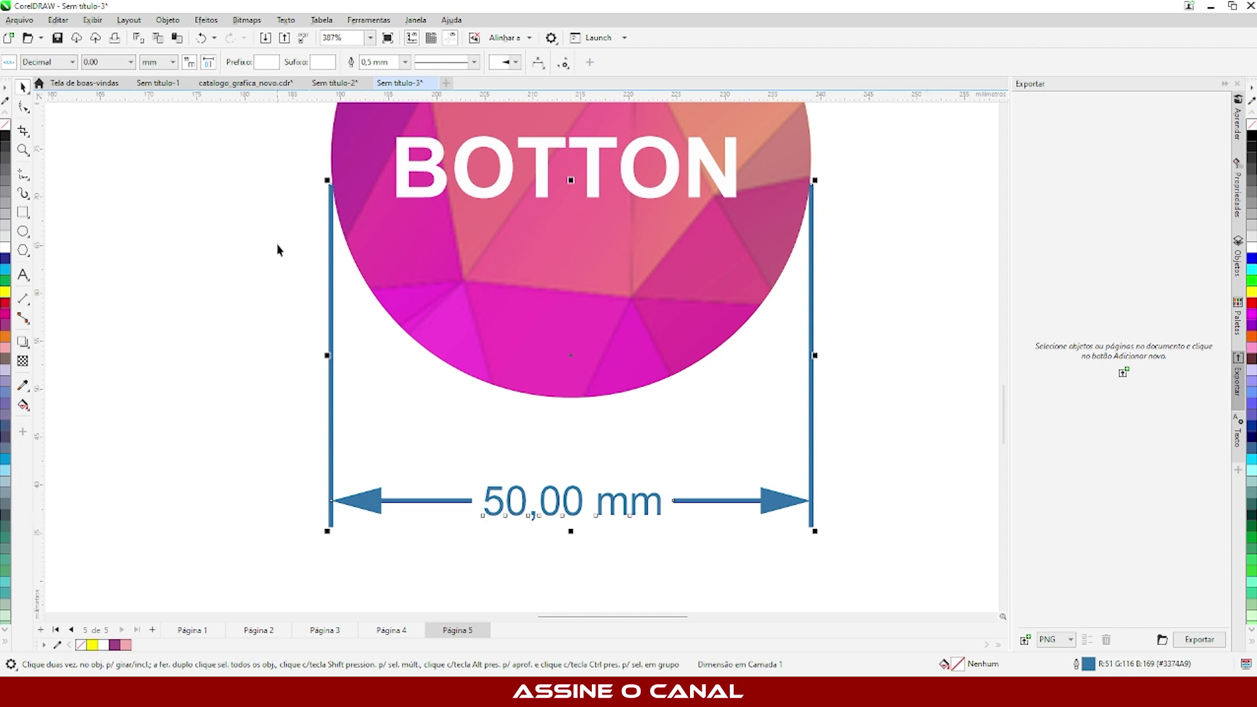
left_click(248, 399)
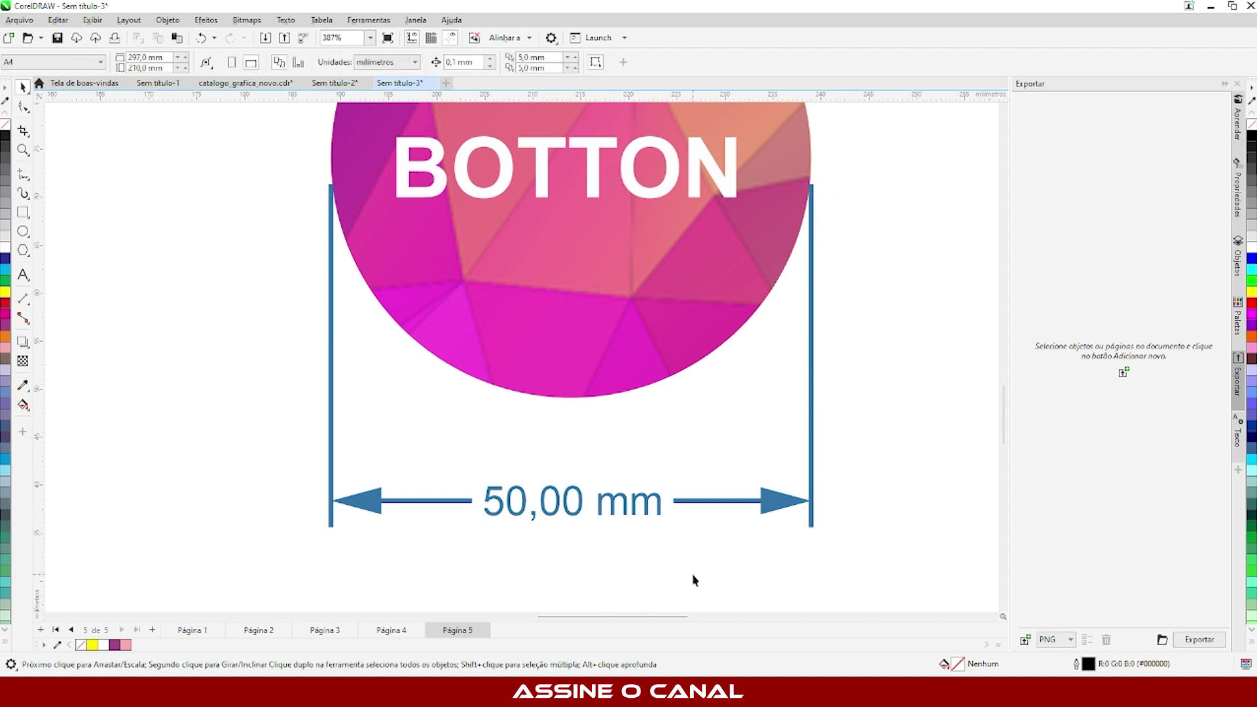
Try the circled-crosshair, open-circle and small arrow arrowheads on the BOTTON dimension and restore the solid triangular arrowhead
left_click(728, 502)
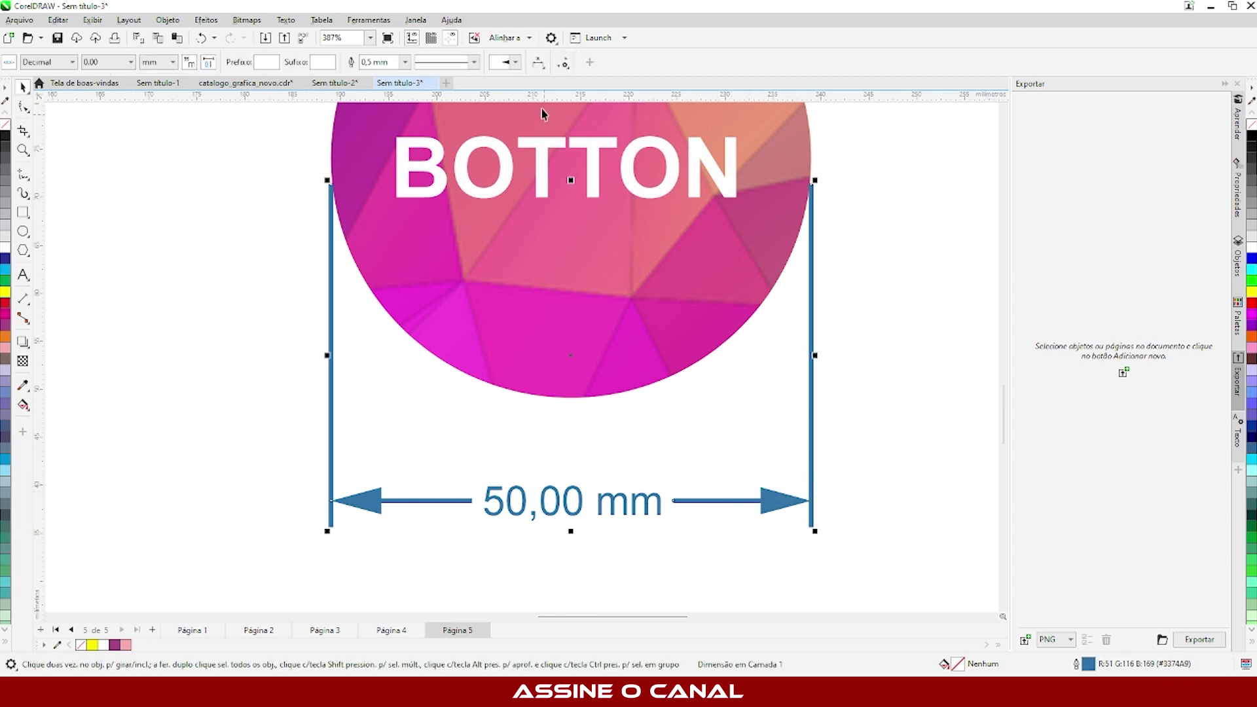
left_click(519, 63)
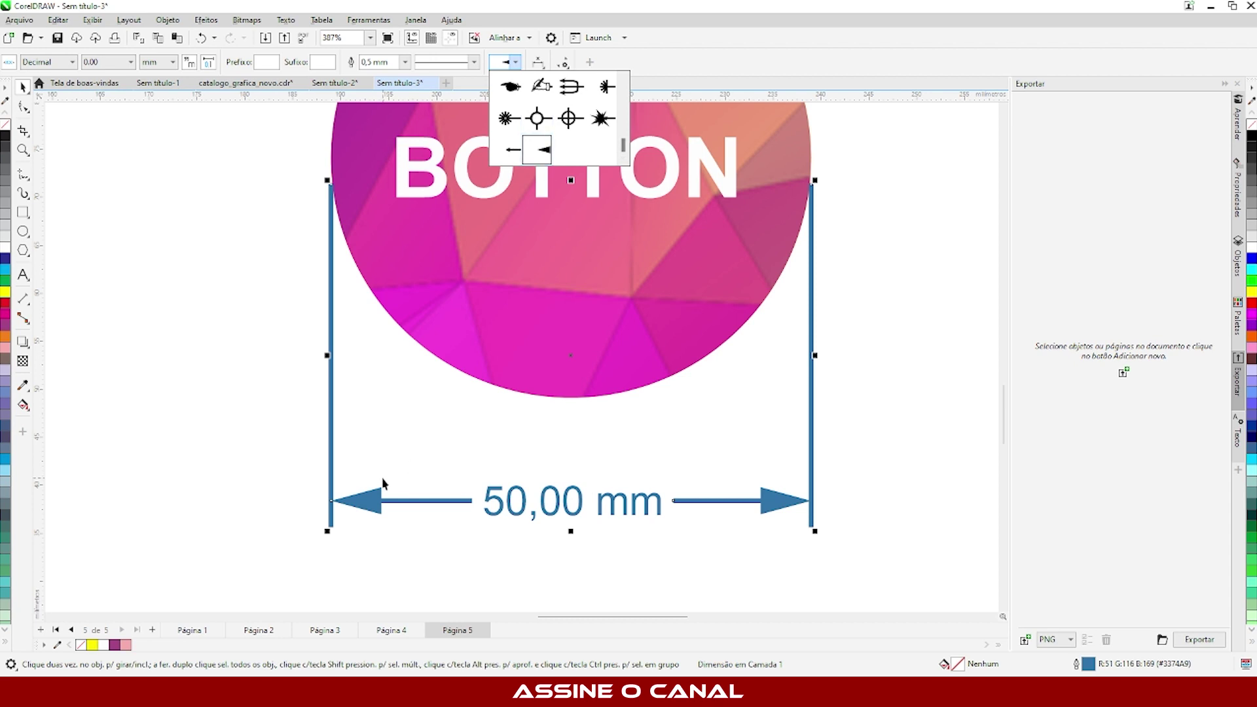
left_click(570, 119)
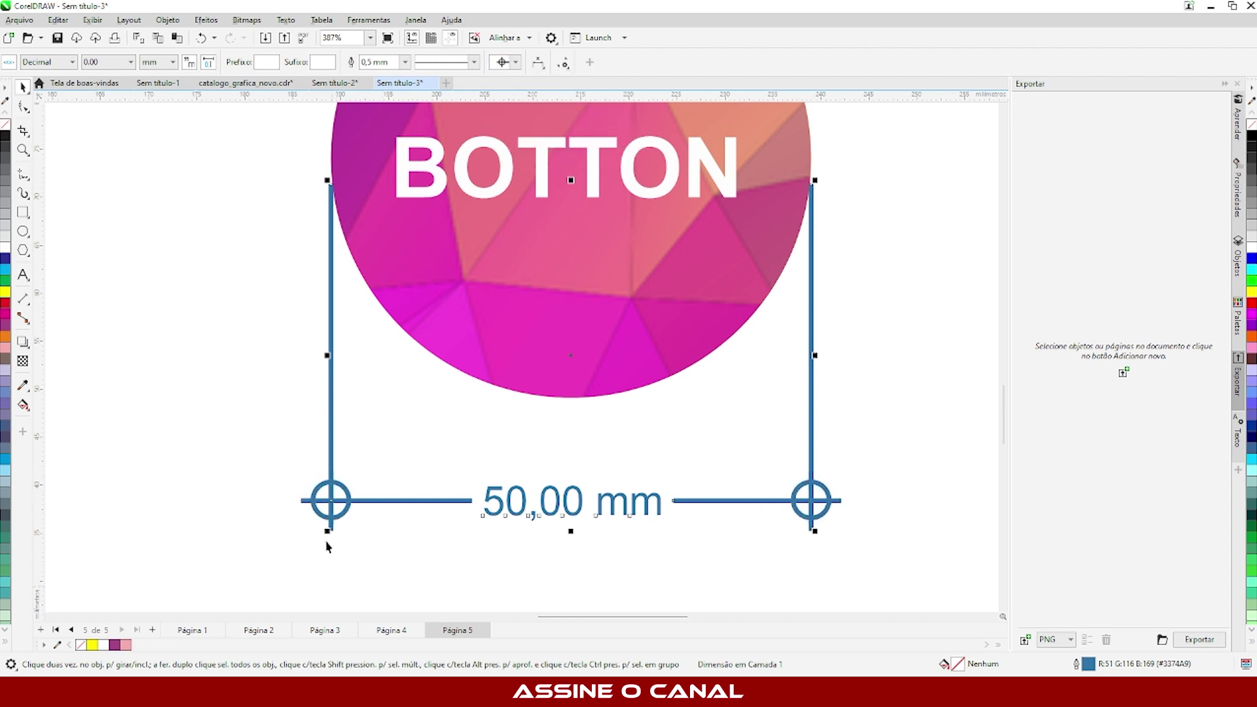
left_click(515, 63)
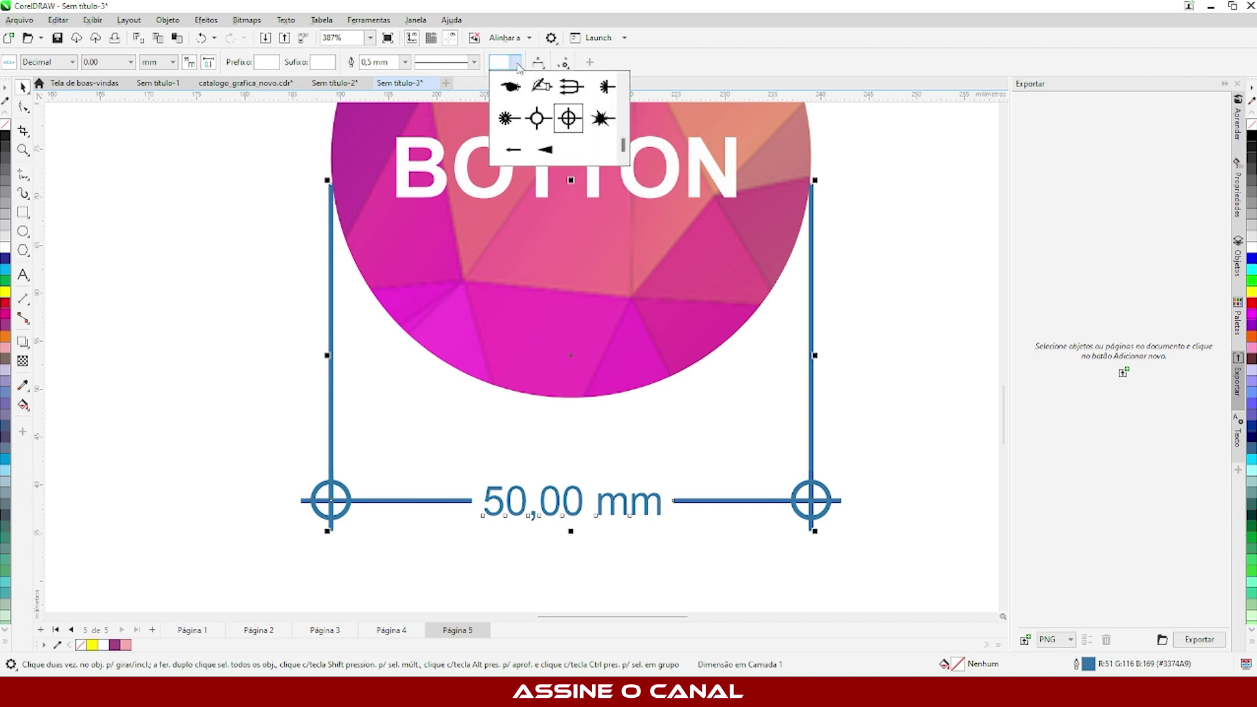
left_click(537, 119)
left_click(515, 62)
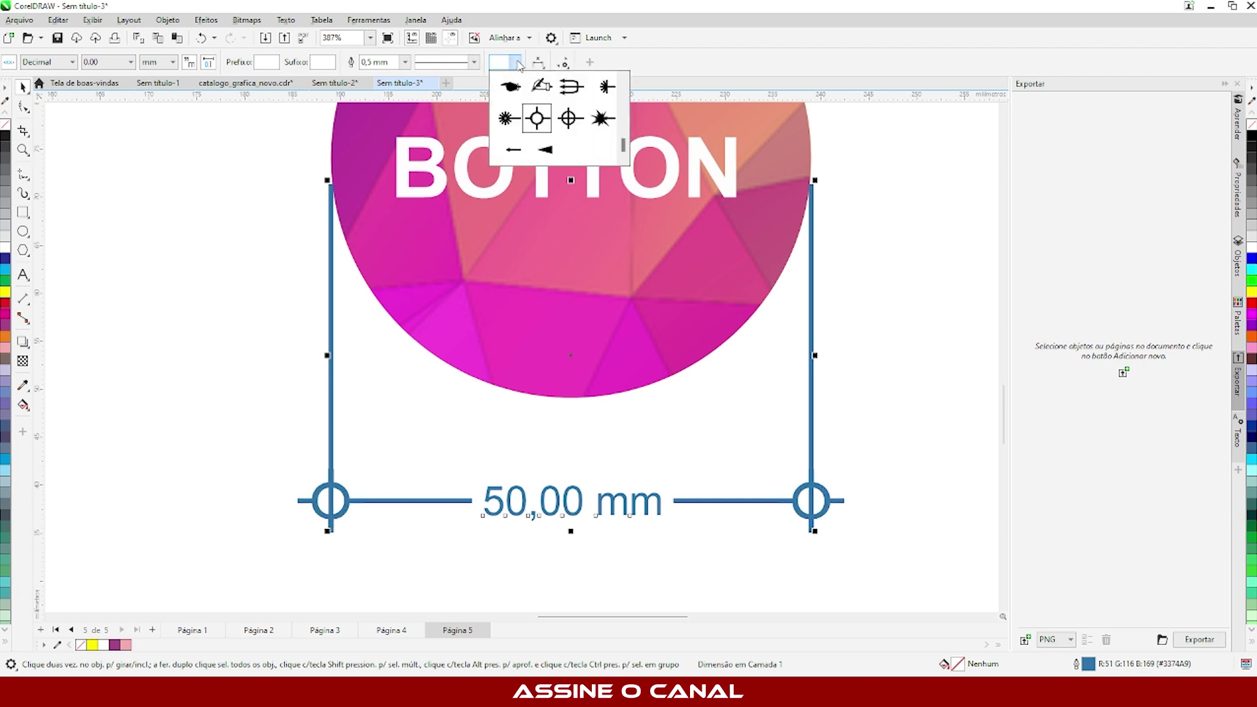
left_click(514, 152)
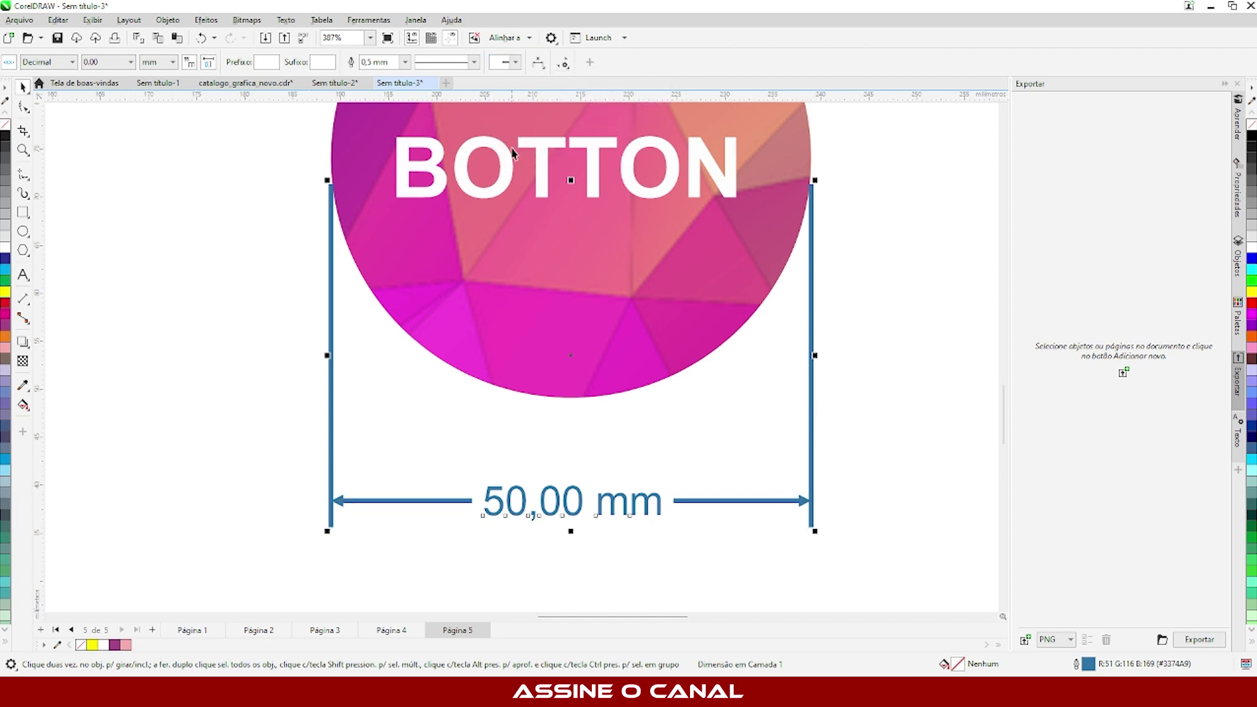
left_click(516, 62)
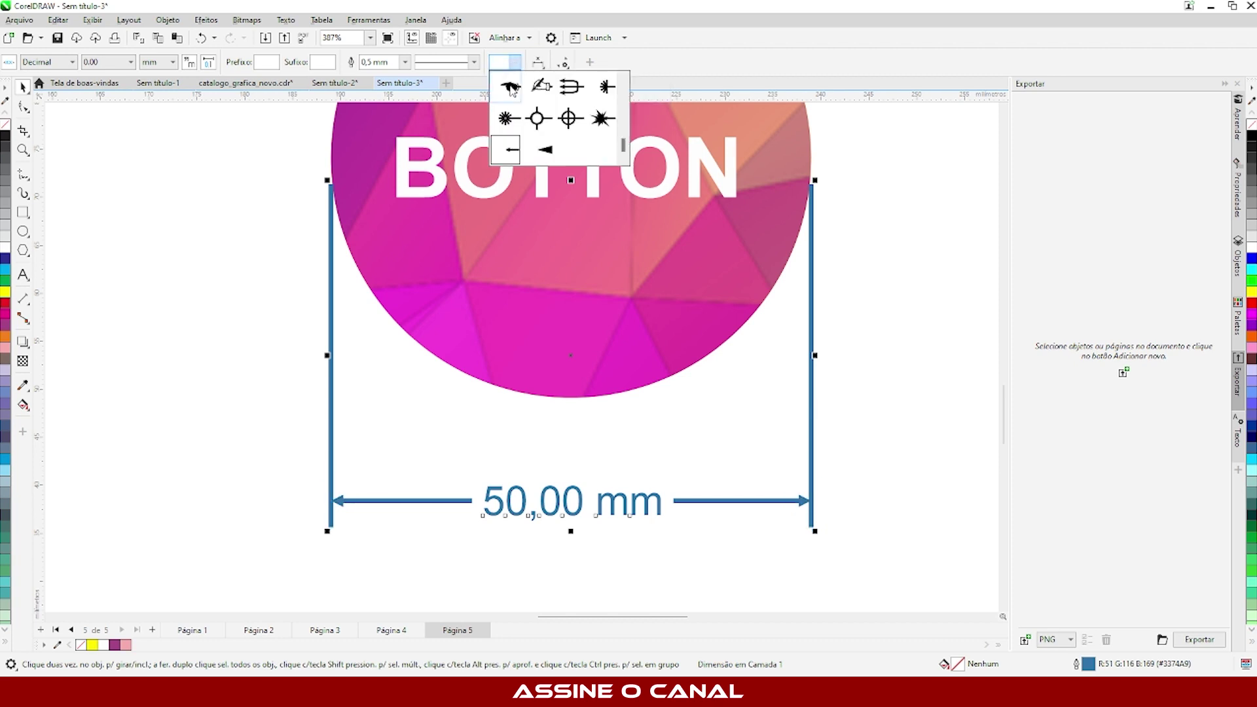
left_click(543, 147)
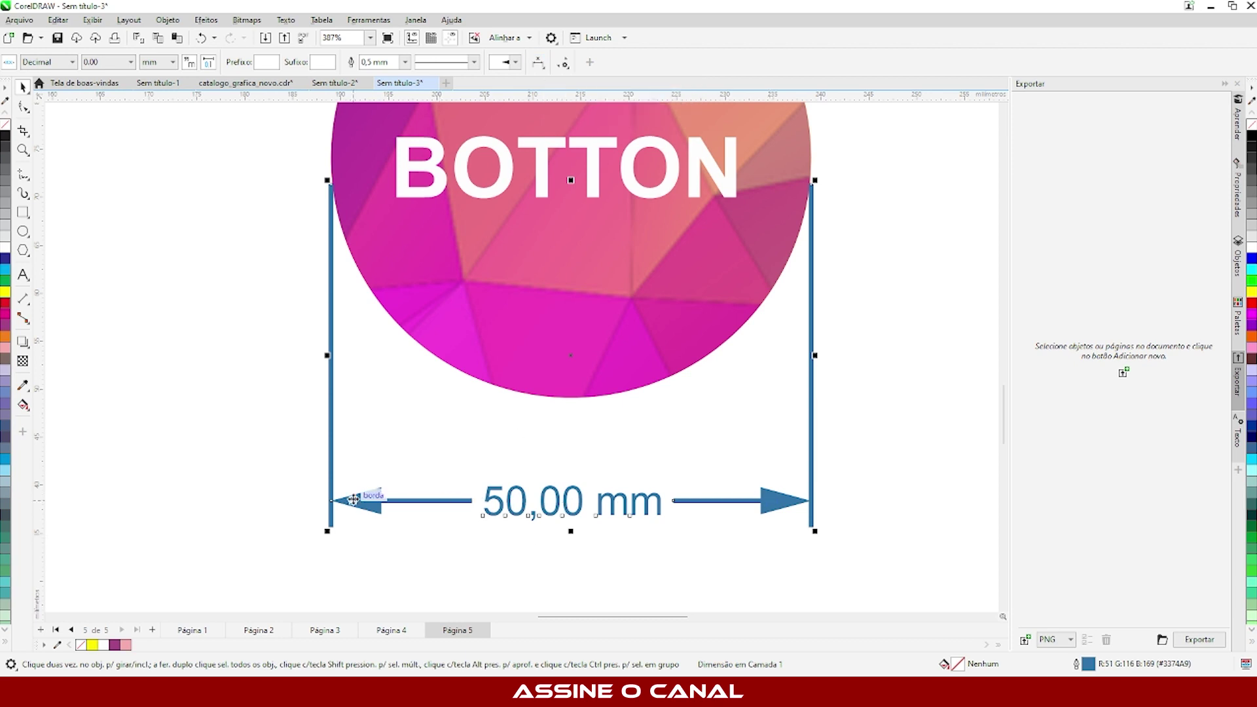
Place the BOTTON dimension text above the dimension line
left_click(538, 63)
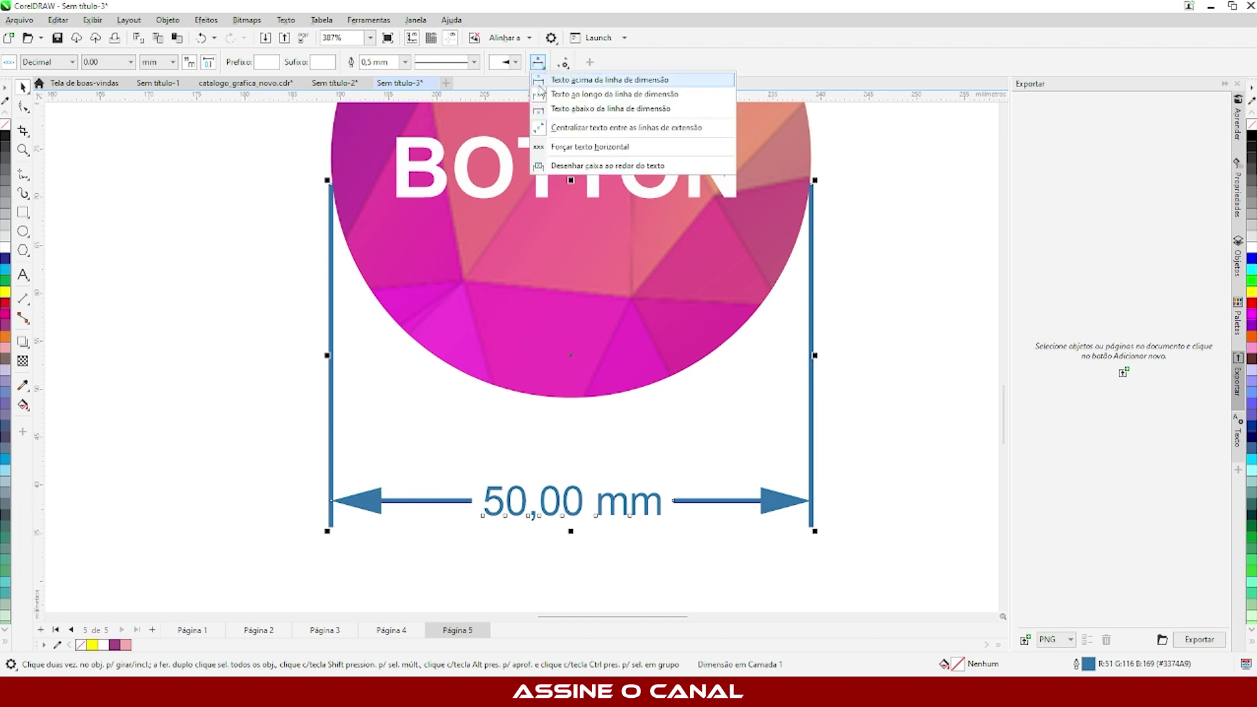
left_click(616, 86)
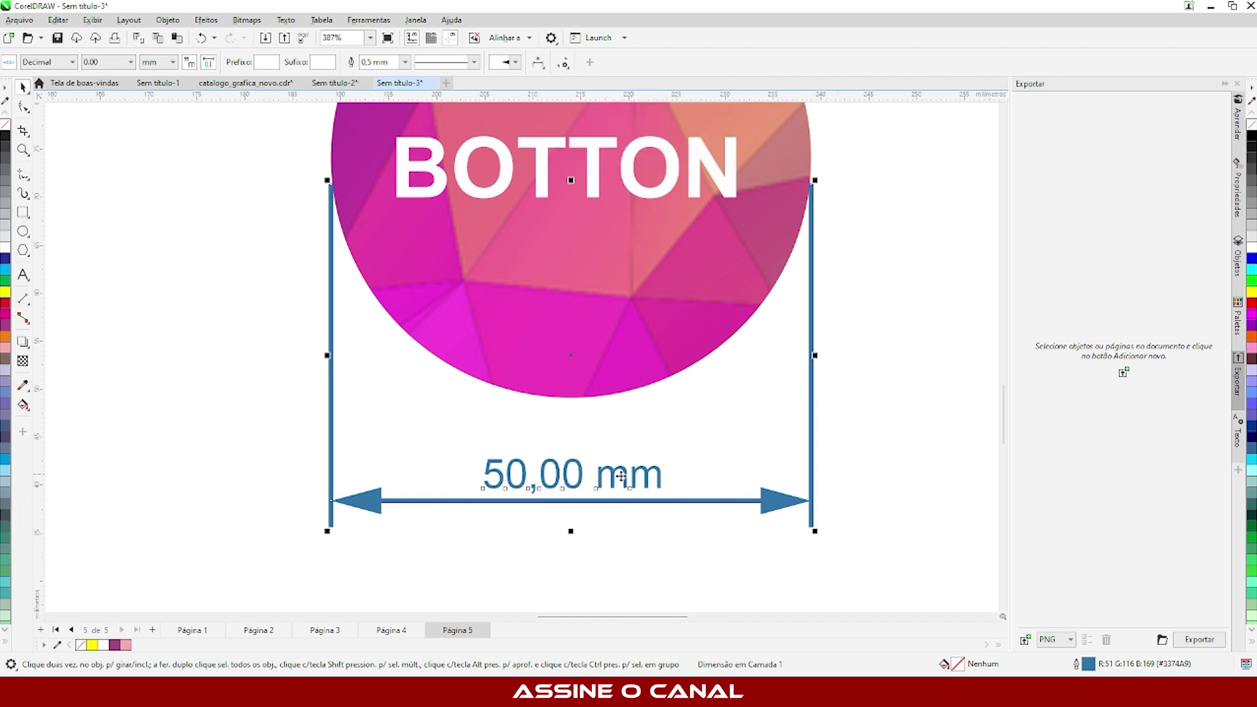
left_click(516, 62)
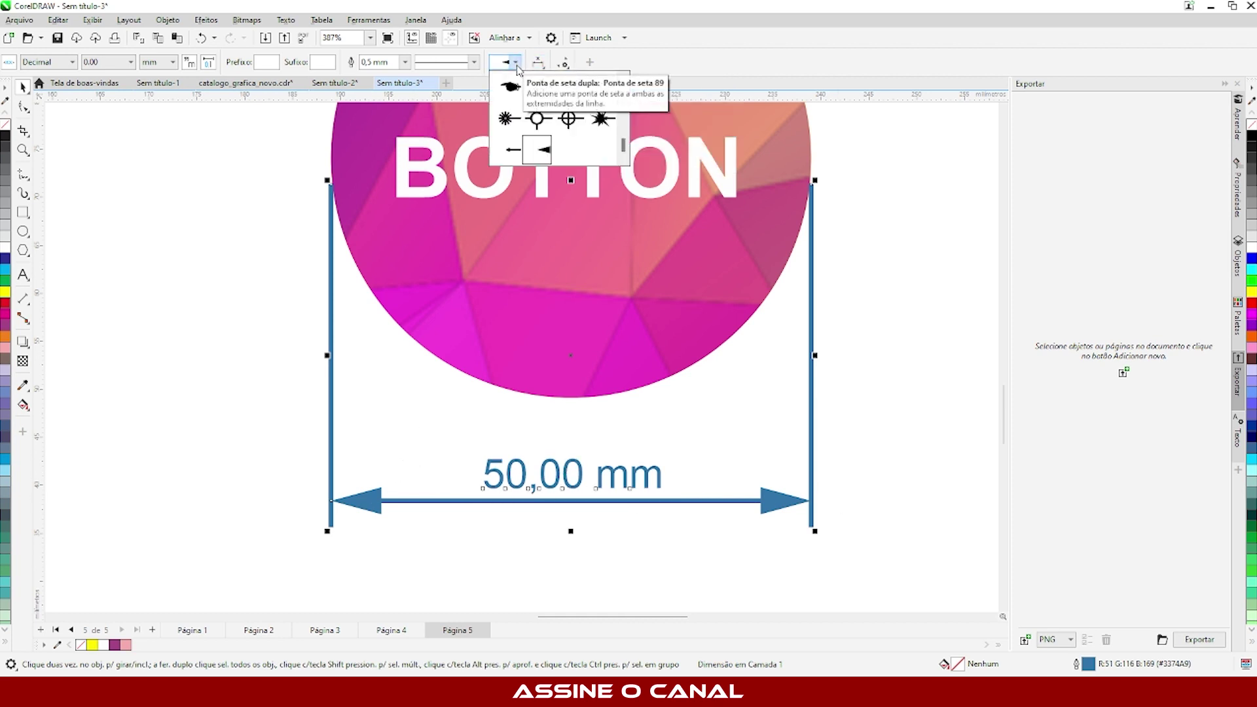
left_click(526, 71)
Place the BOTTON dimension text below the dimension line and force the text horizontal
left_click(538, 62)
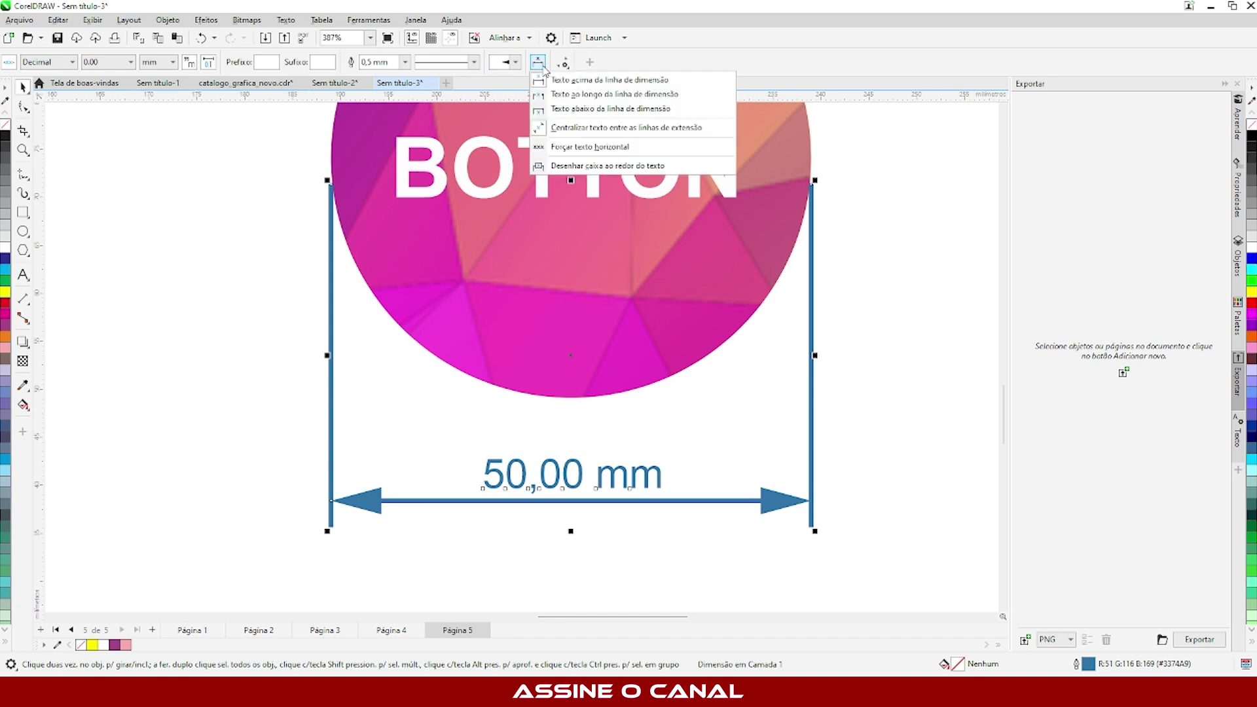
left_click(564, 112)
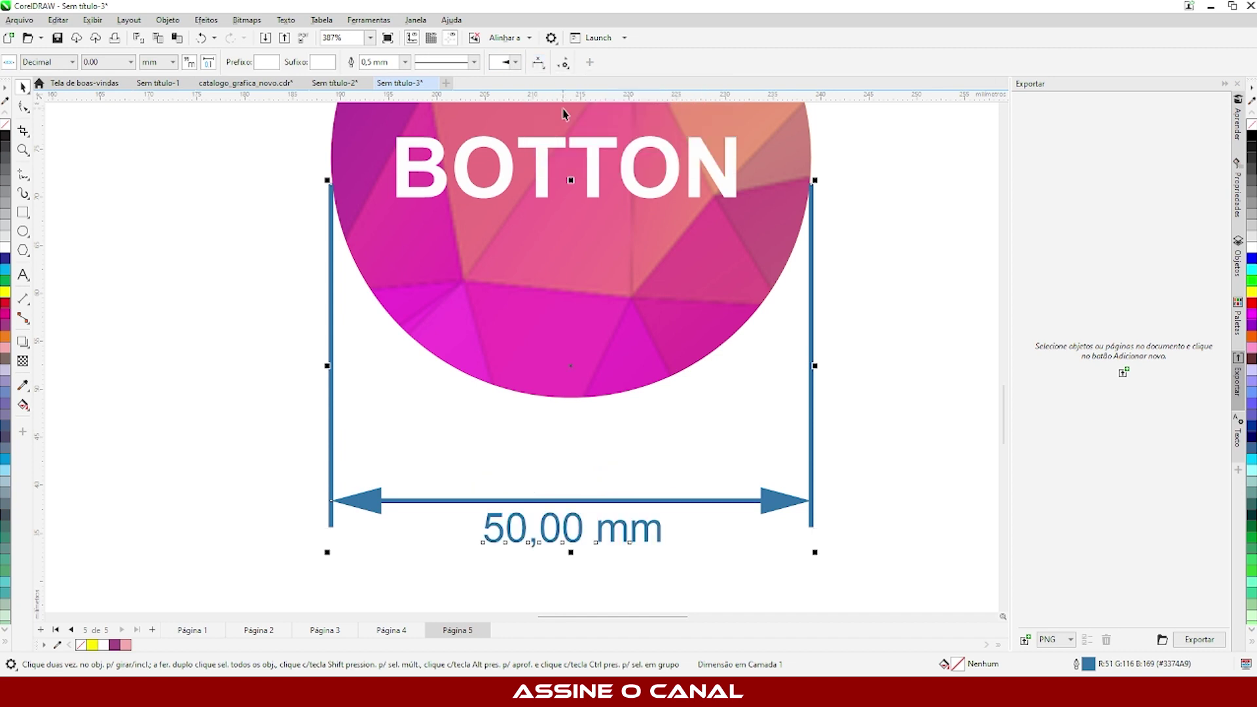
left_click(538, 62)
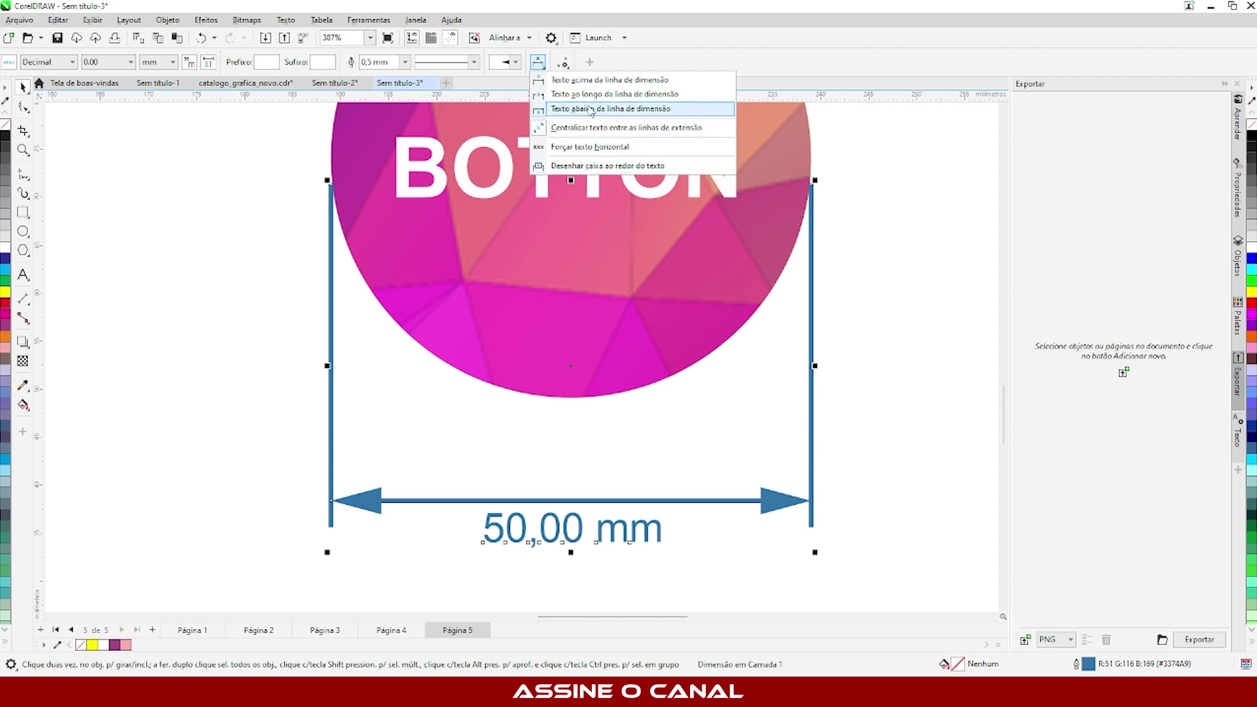
left_click(582, 151)
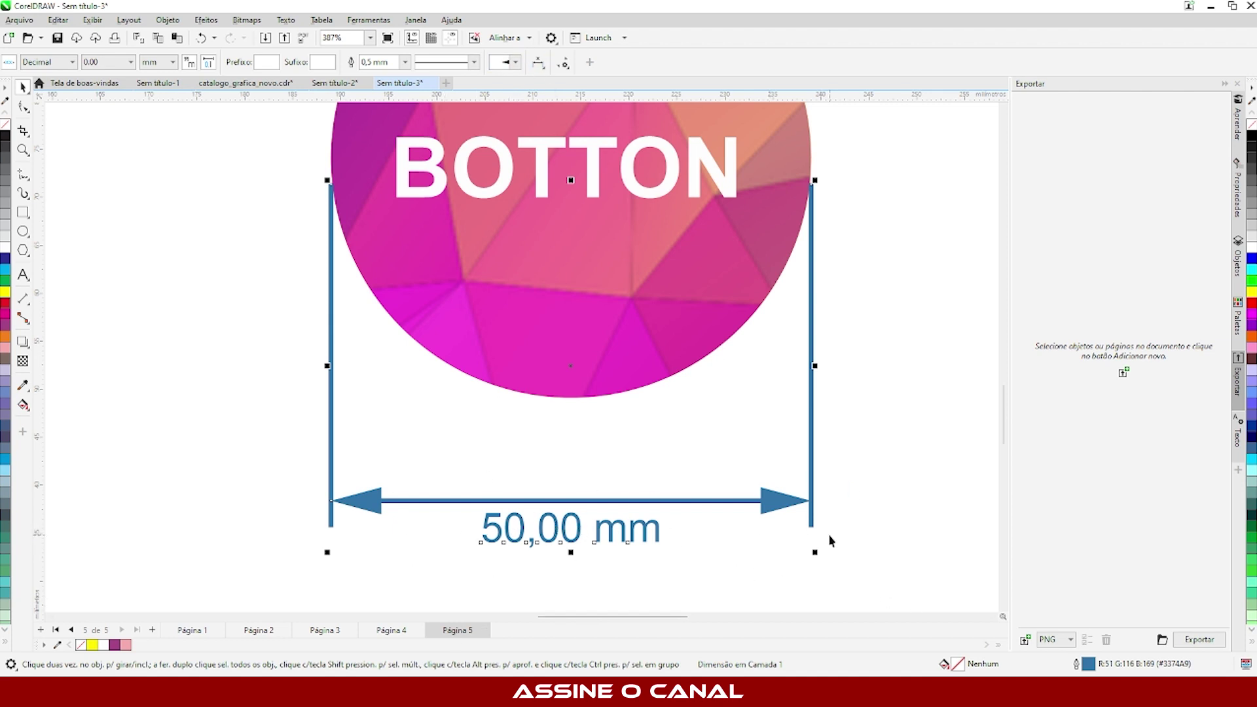
Select only the BOTTON dimension's text to examine its font and size settings
left_click(256, 466)
left_click(540, 538)
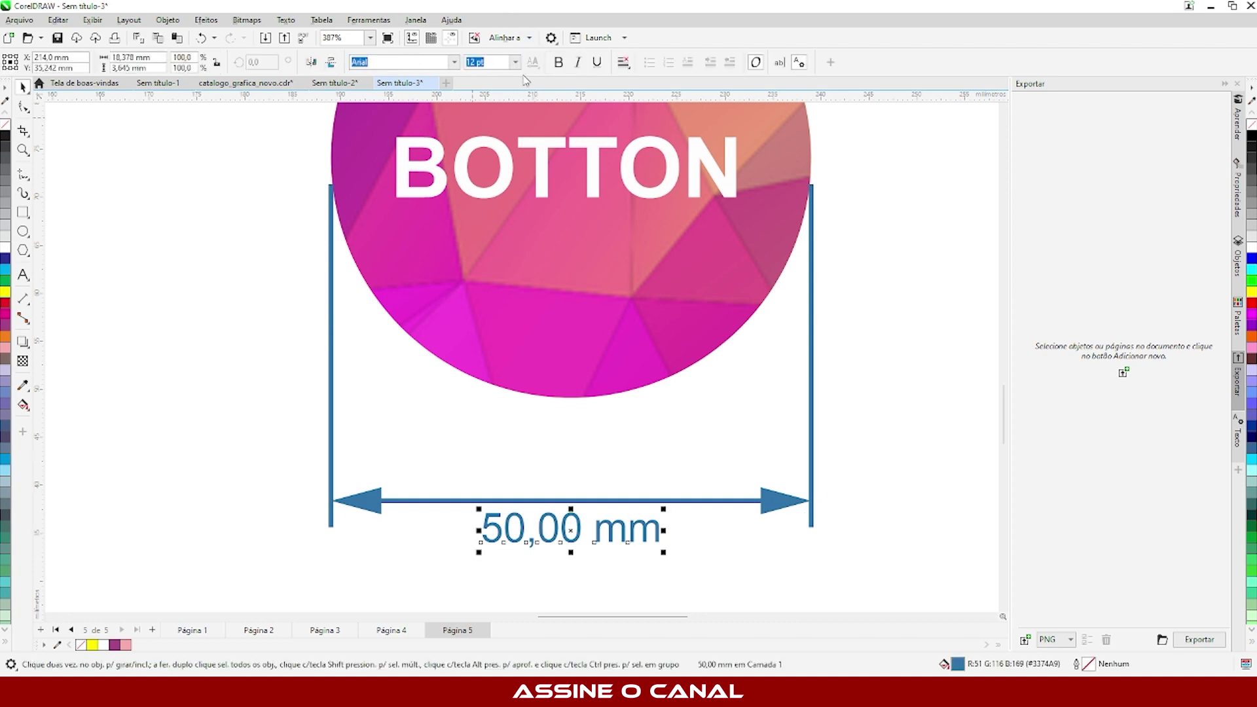
Turn on the extension overhang option for the BOTTON dimension's extension lines, with a distance of 0.0 mm
left_click(459, 503)
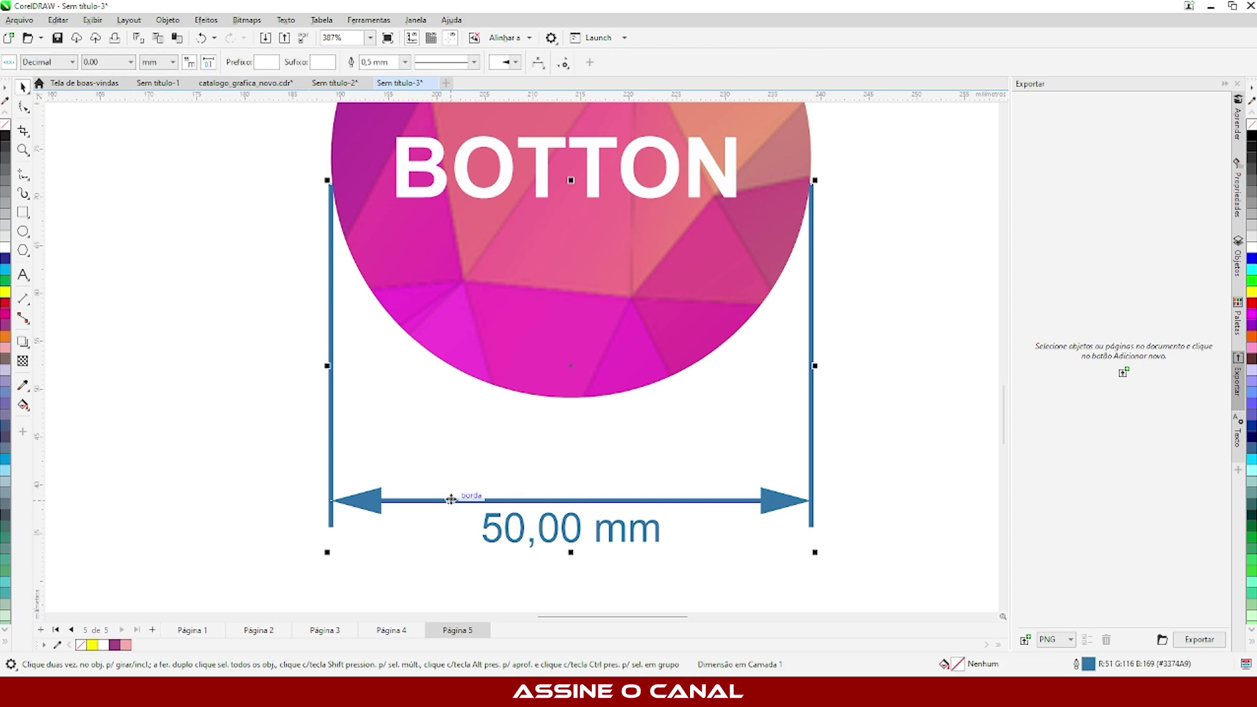
left_click(565, 64)
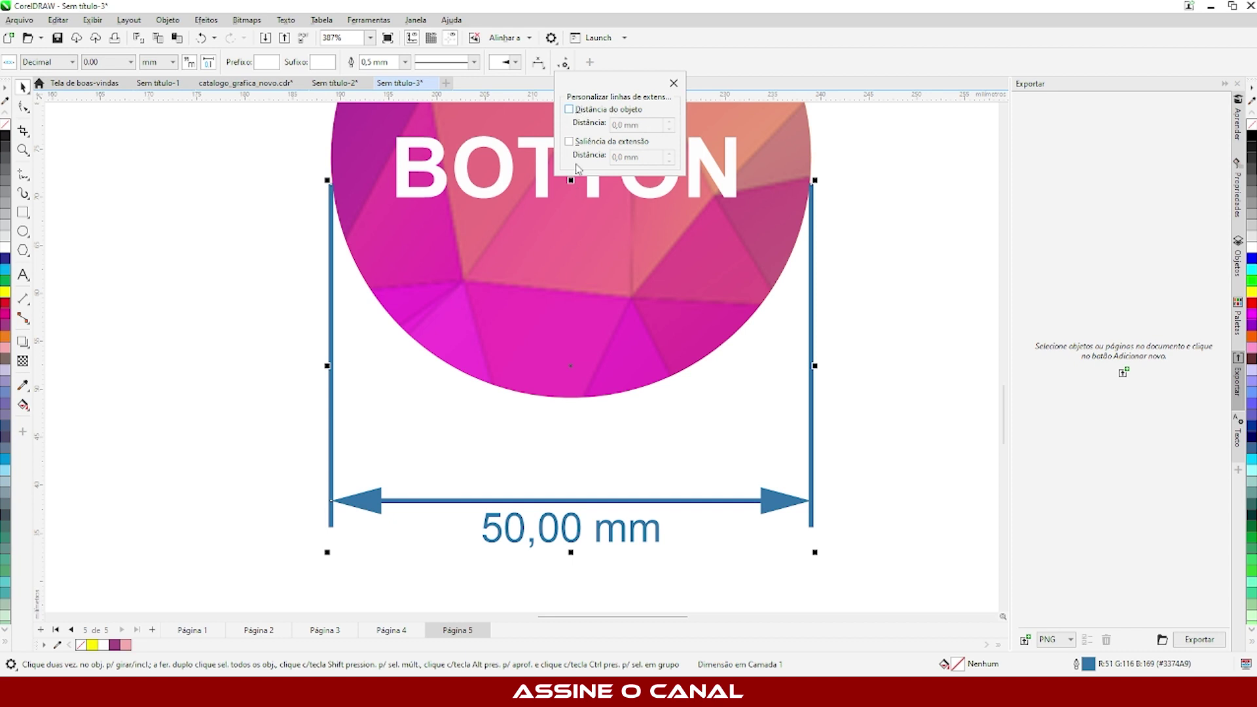
left_click(569, 142)
left_click(569, 142)
left_click(570, 142)
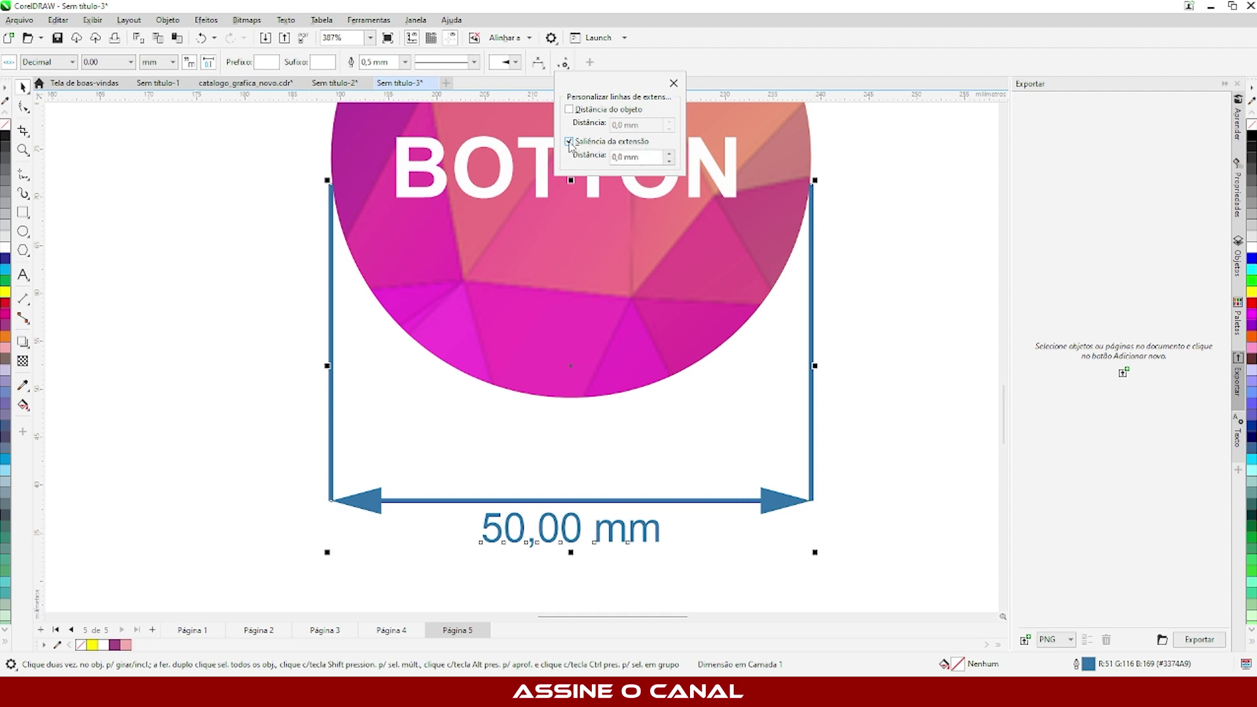
Turn off the BOTTON dimension's extension overhang, try its distance-from-object option at 0.0 mm, leaving both options off
left_click(569, 143)
left_click(569, 109)
left_click(569, 110)
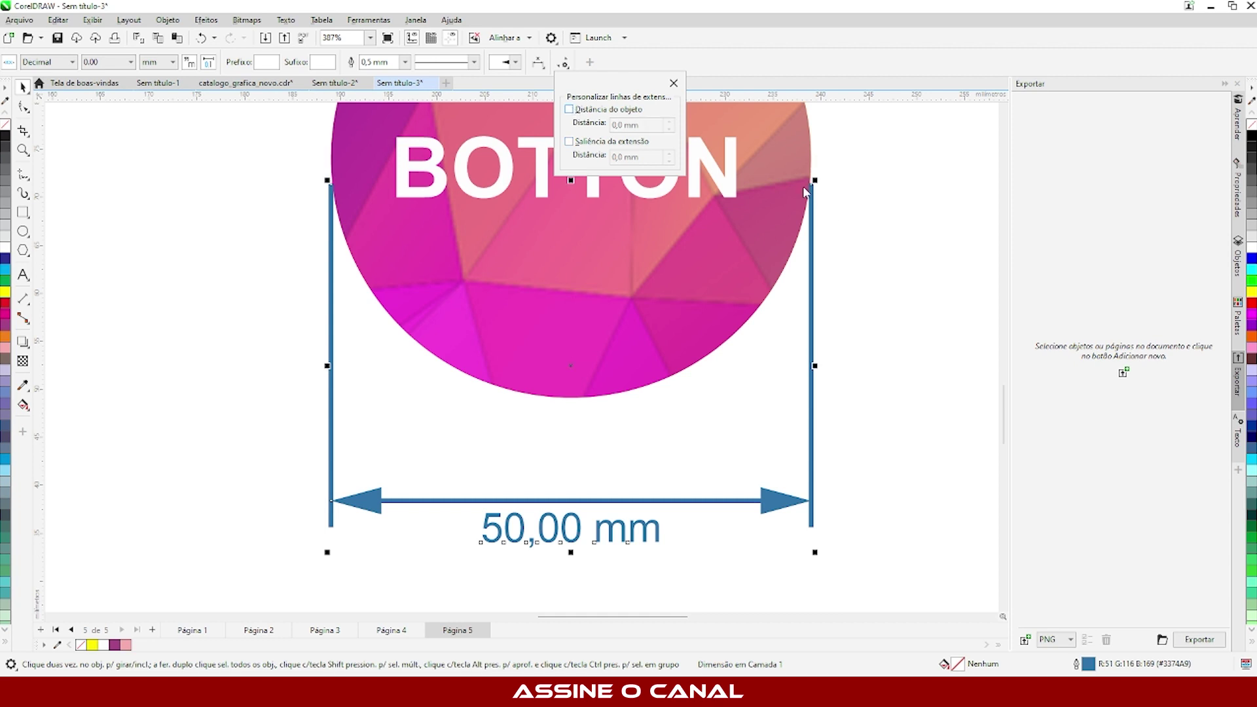
left_click(569, 110)
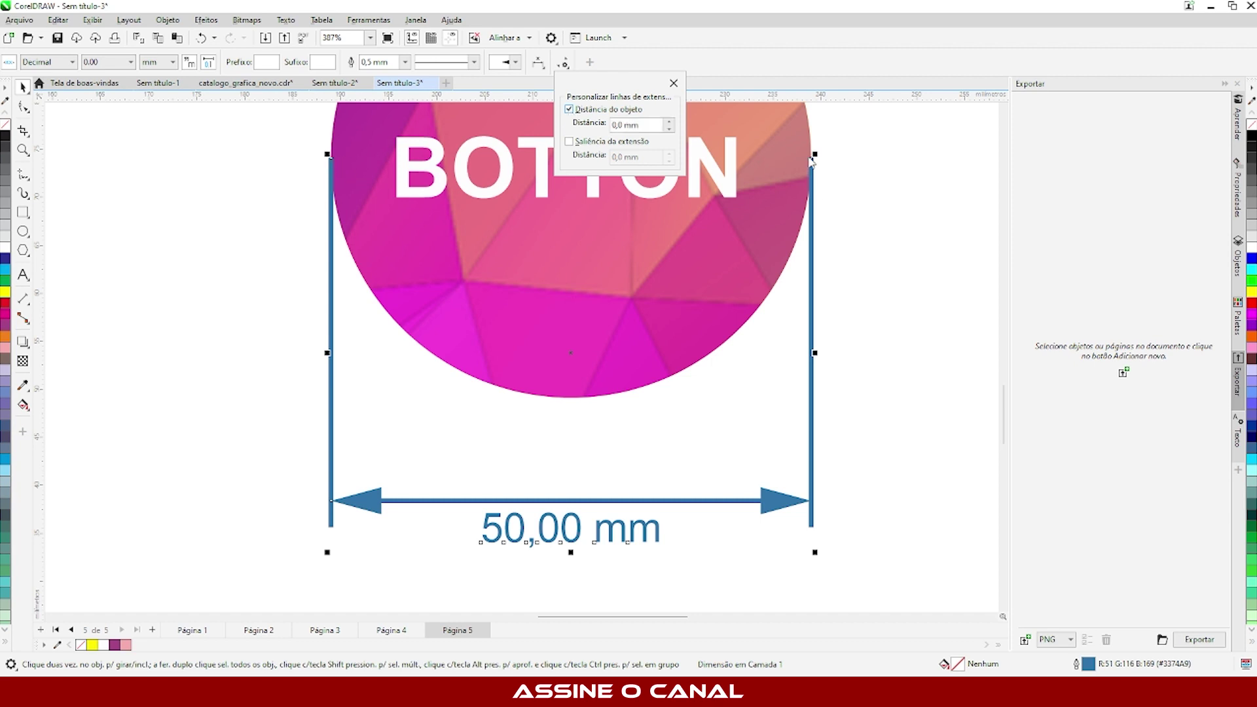
left_click(569, 109)
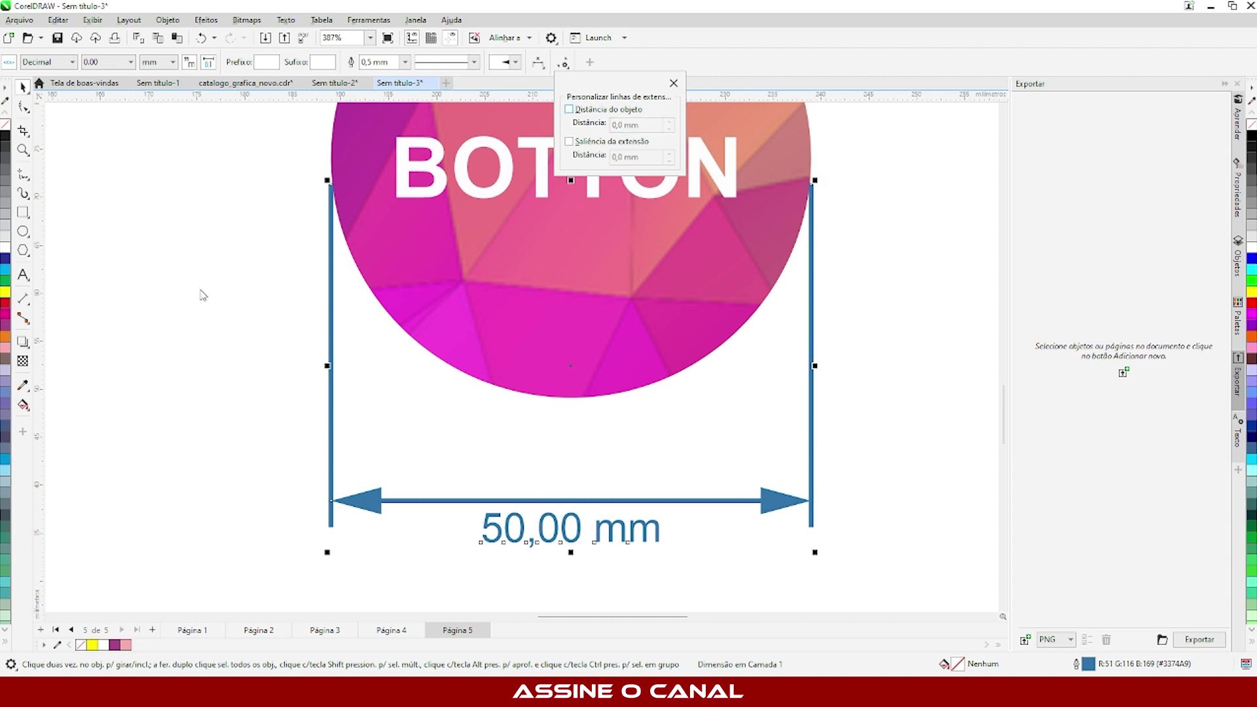
scroll(505, 365, "down", 5)
scroll(668, 281, "down", 1)
scroll(386, 288, "up", 4)
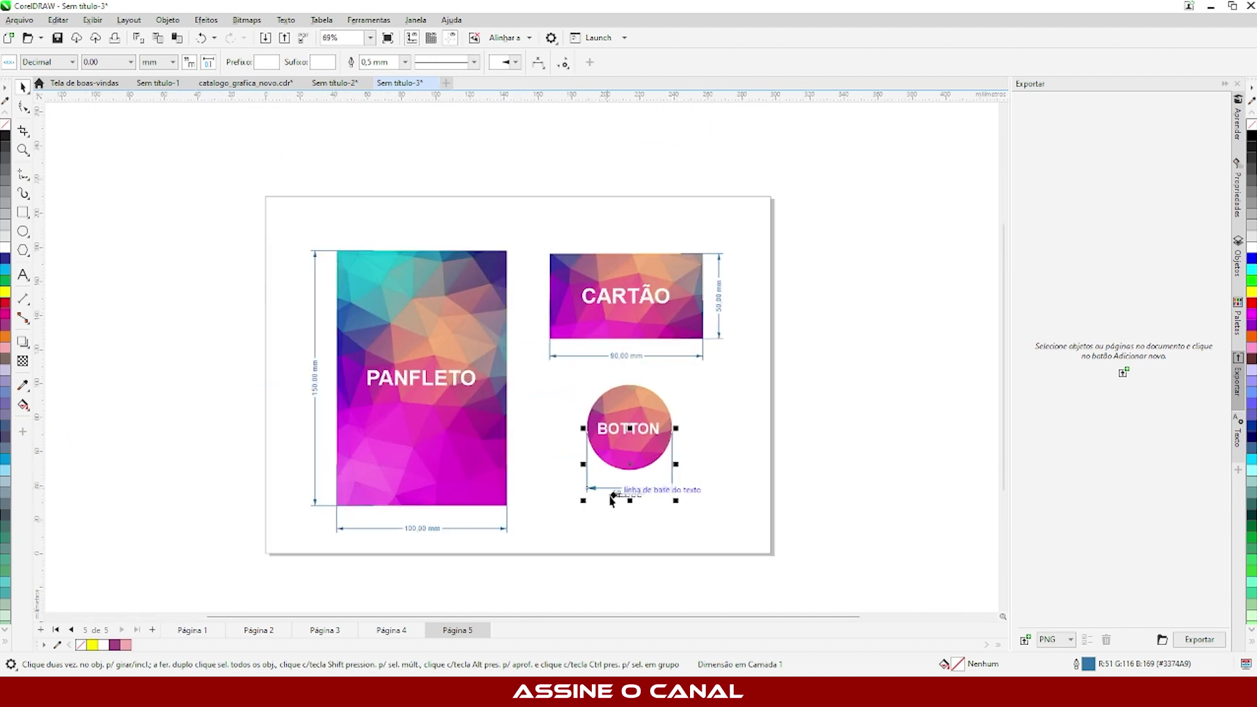
scroll(611, 498, "up", 2)
left_click(102, 240)
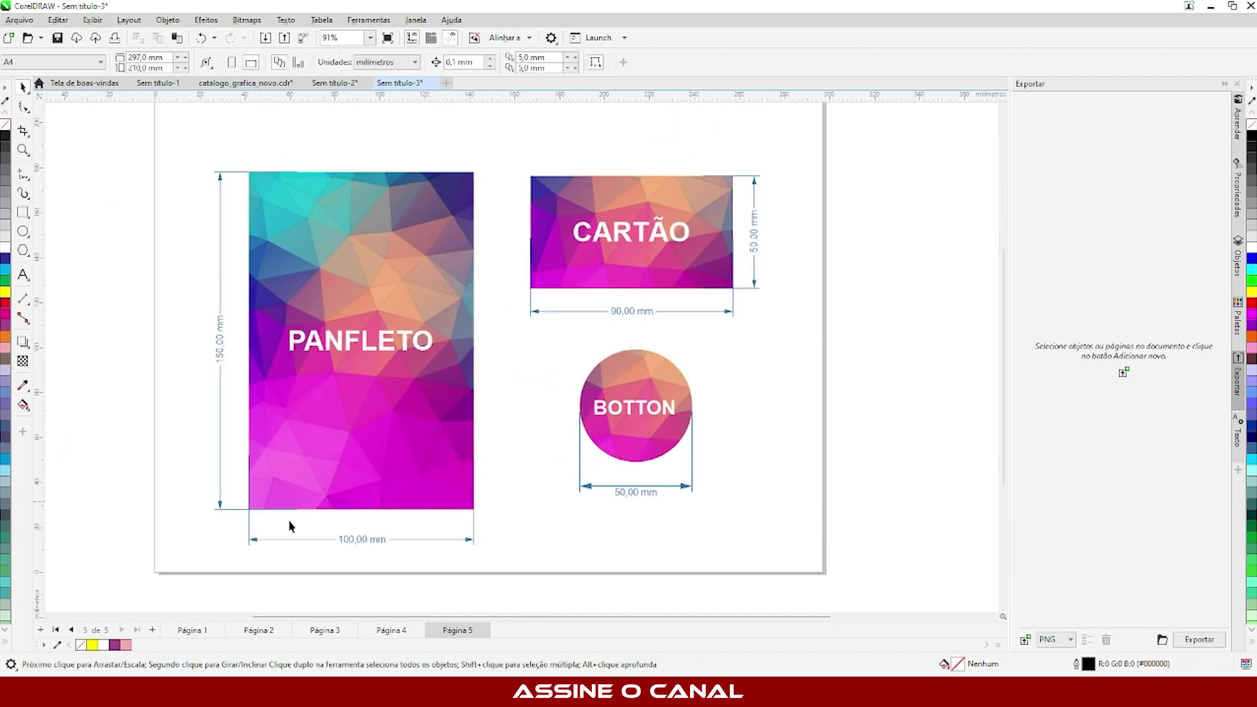
On the floor plan, place a horizontal dimension about 37 mm wide from the large square's lower-right corner, using the Horizontal or Vertical Dimension tool
left_click(197, 630)
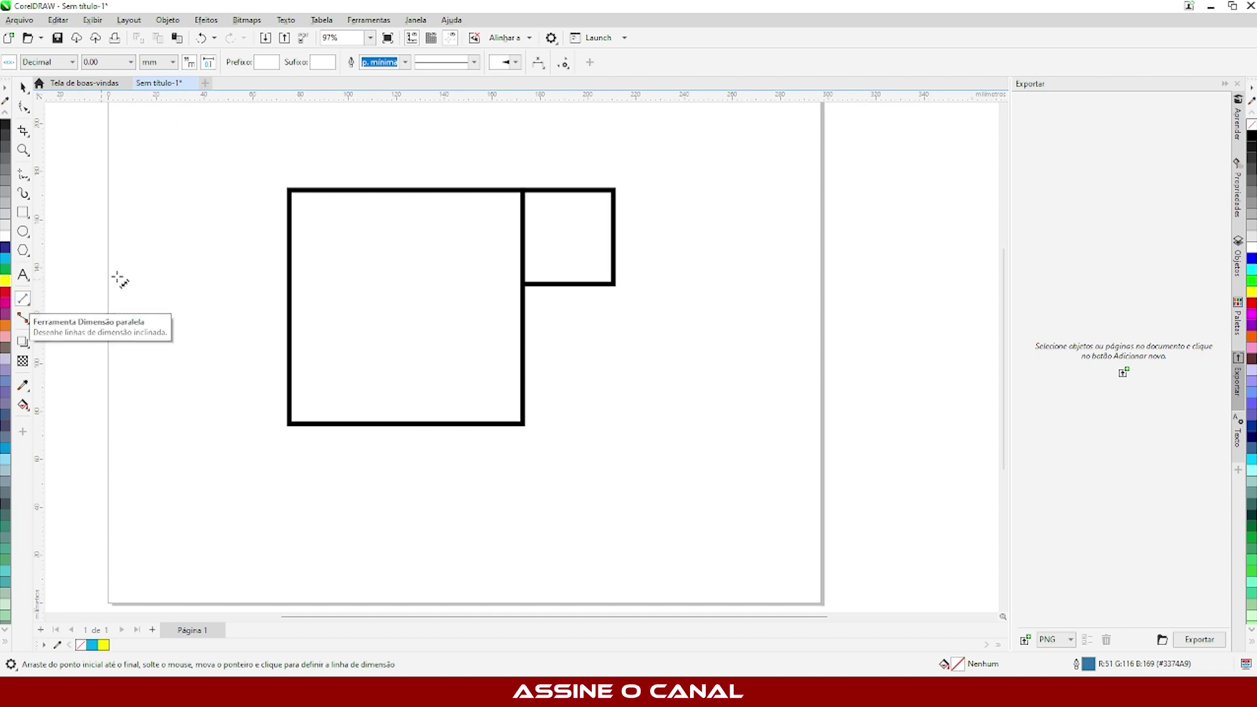
left_click(24, 305)
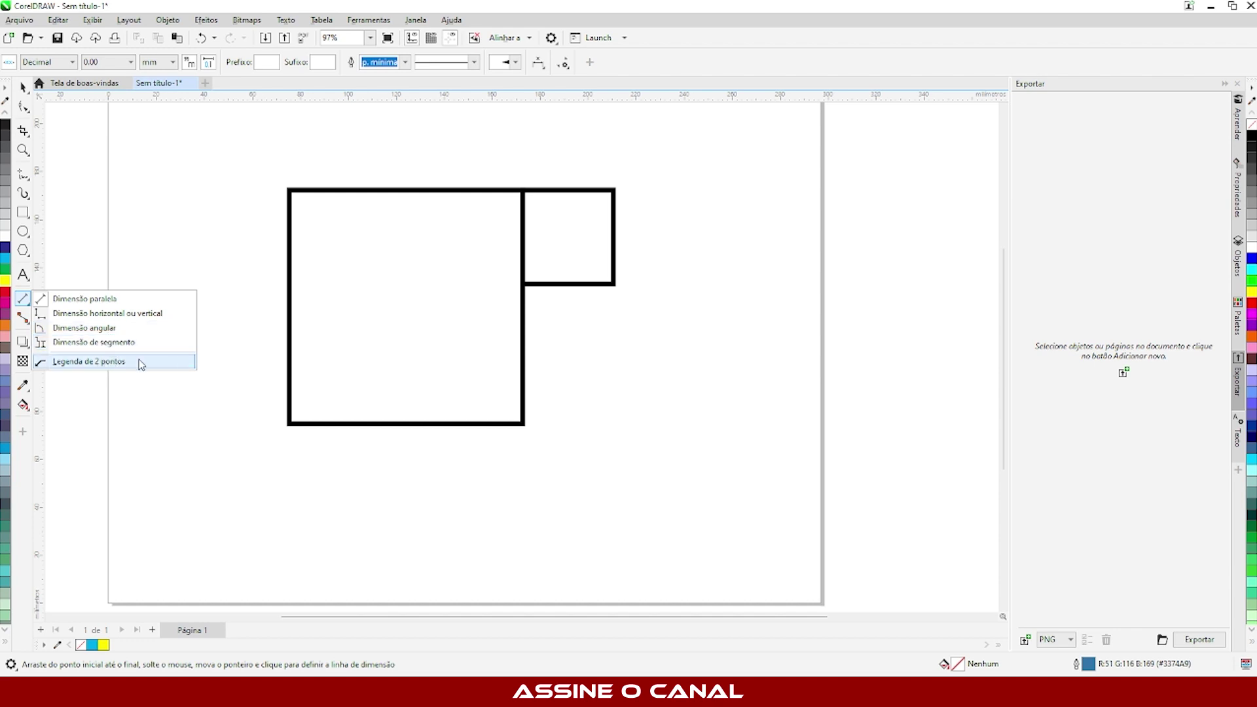
left_click(98, 315)
left_click_drag(522, 424, 612, 471)
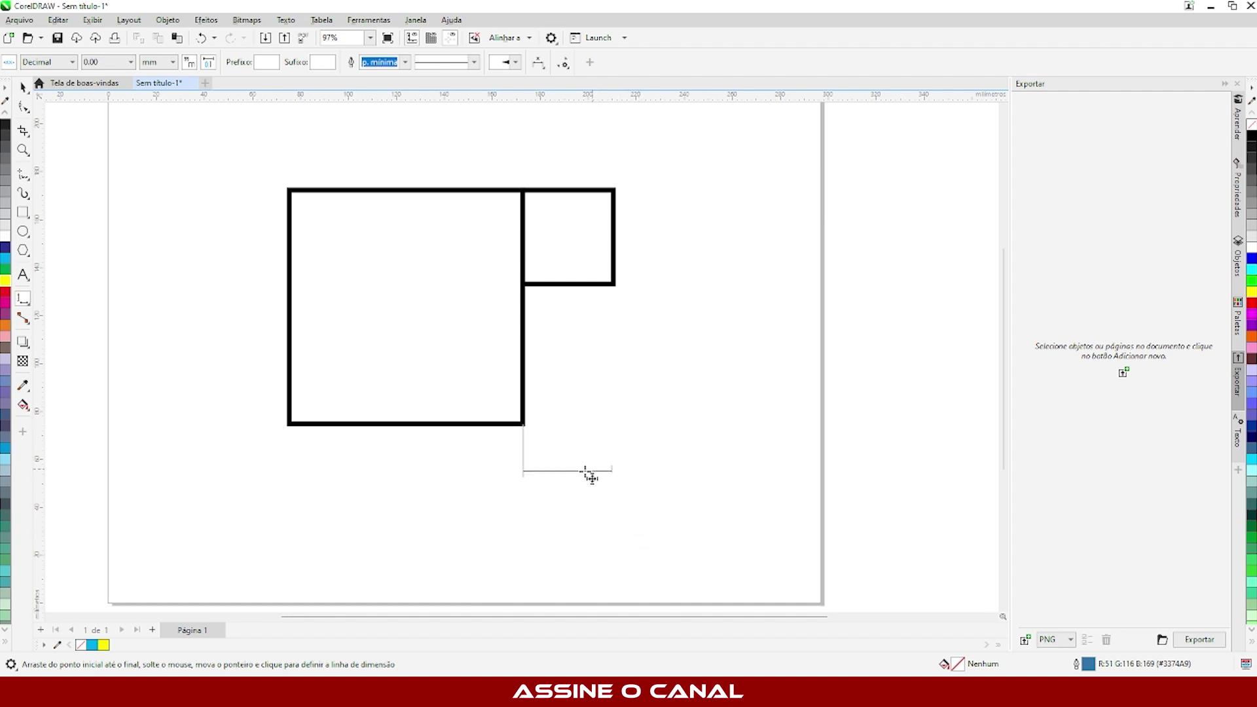
left_click(601, 524)
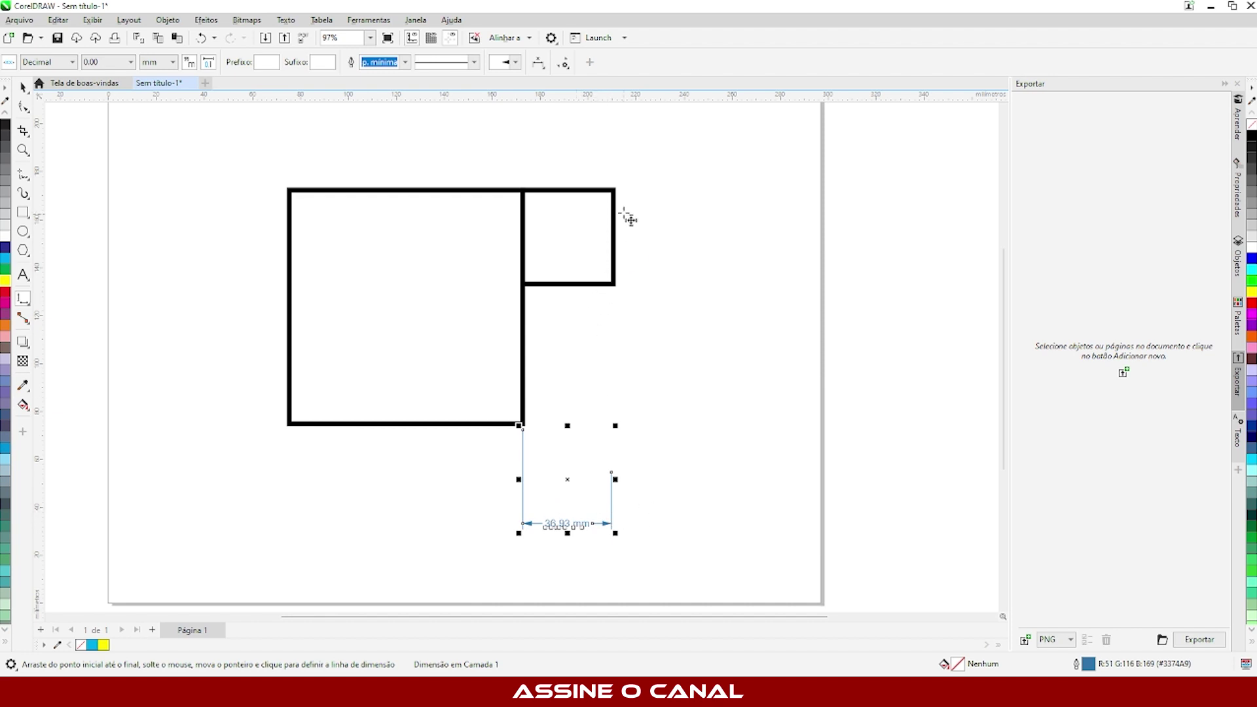
Place a vertical dimension about 69 mm long from the small square's upper-right corner, with its dimension line outside the plan
left_click_drag(614, 190, 615, 284)
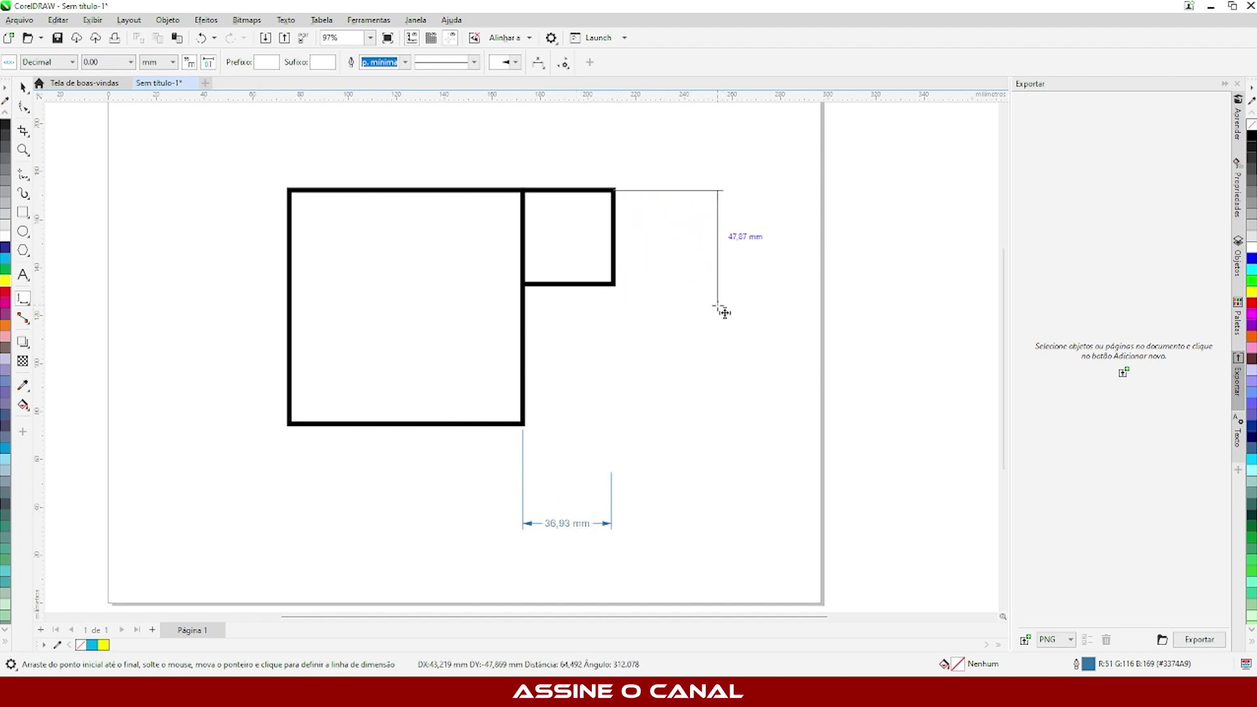
left_click(699, 357)
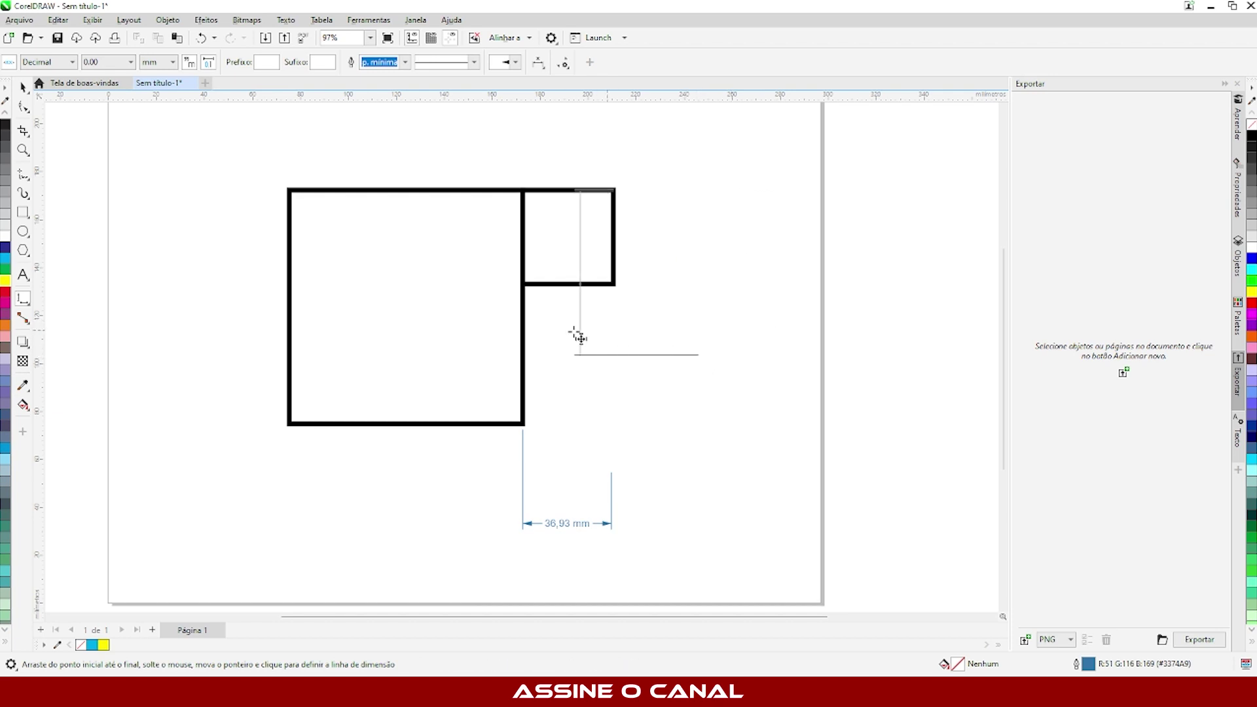
left_click(775, 337)
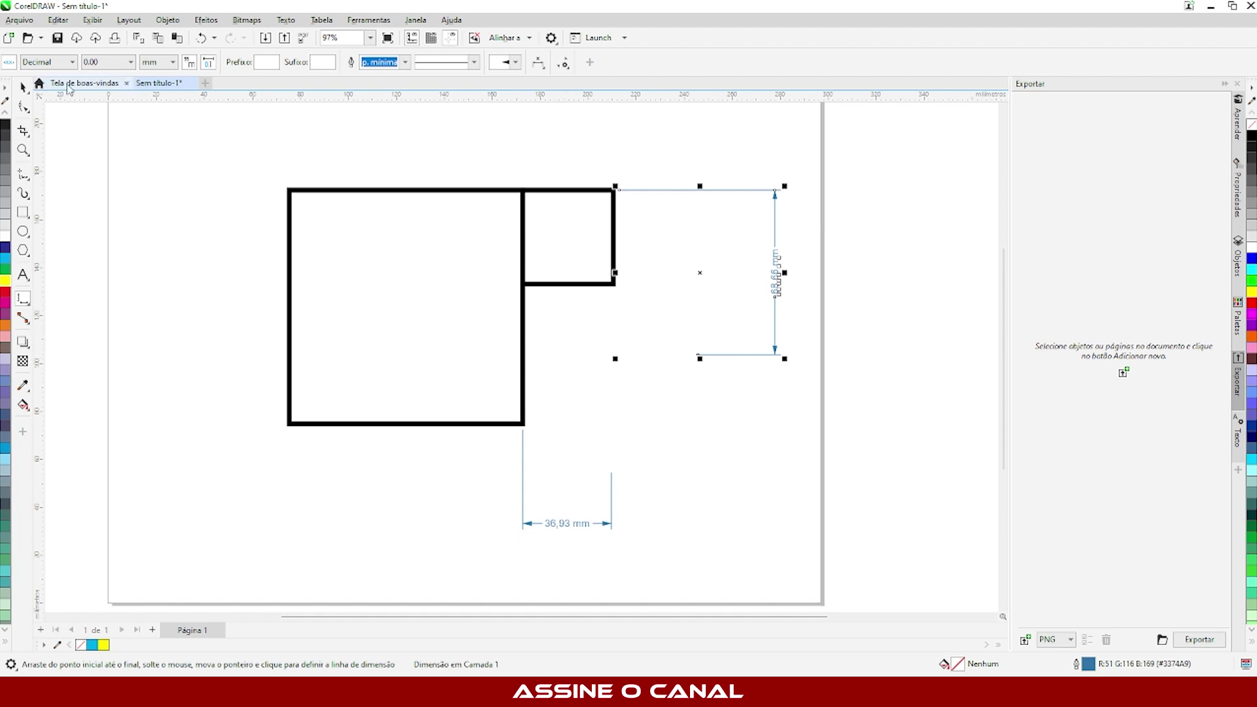
Undo the horizontal and vertical dimensions placed on the floor plan
left_click(23, 86)
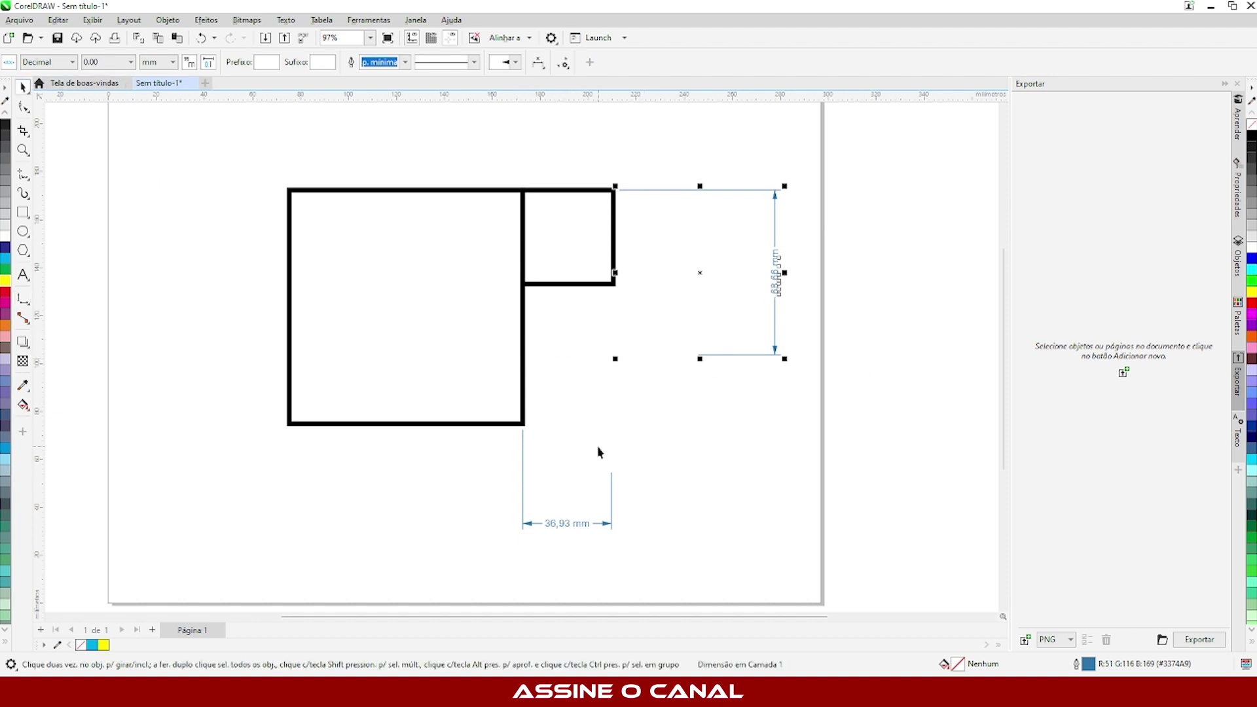
left_click(600, 488)
key("ctrl+z")
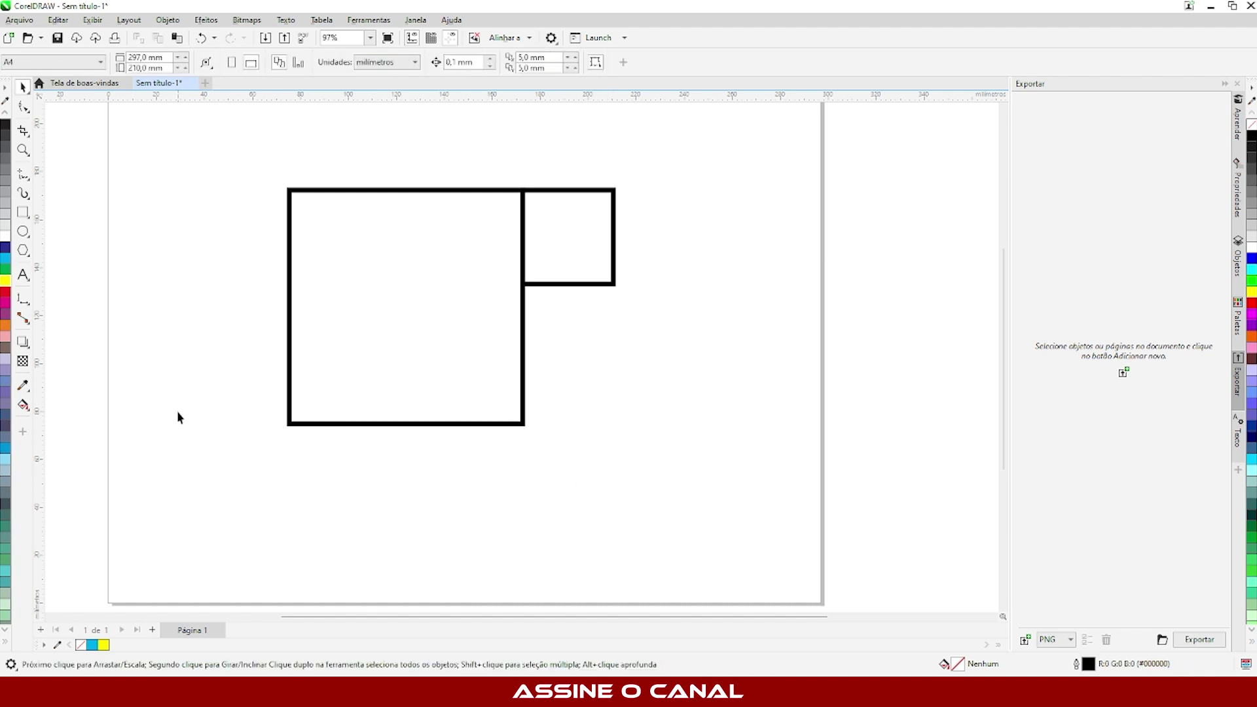
Add an angular dimension at the large square's lower-left corner, from its left wall to its bottom wall, with the arc inside the square
left_click(23, 303)
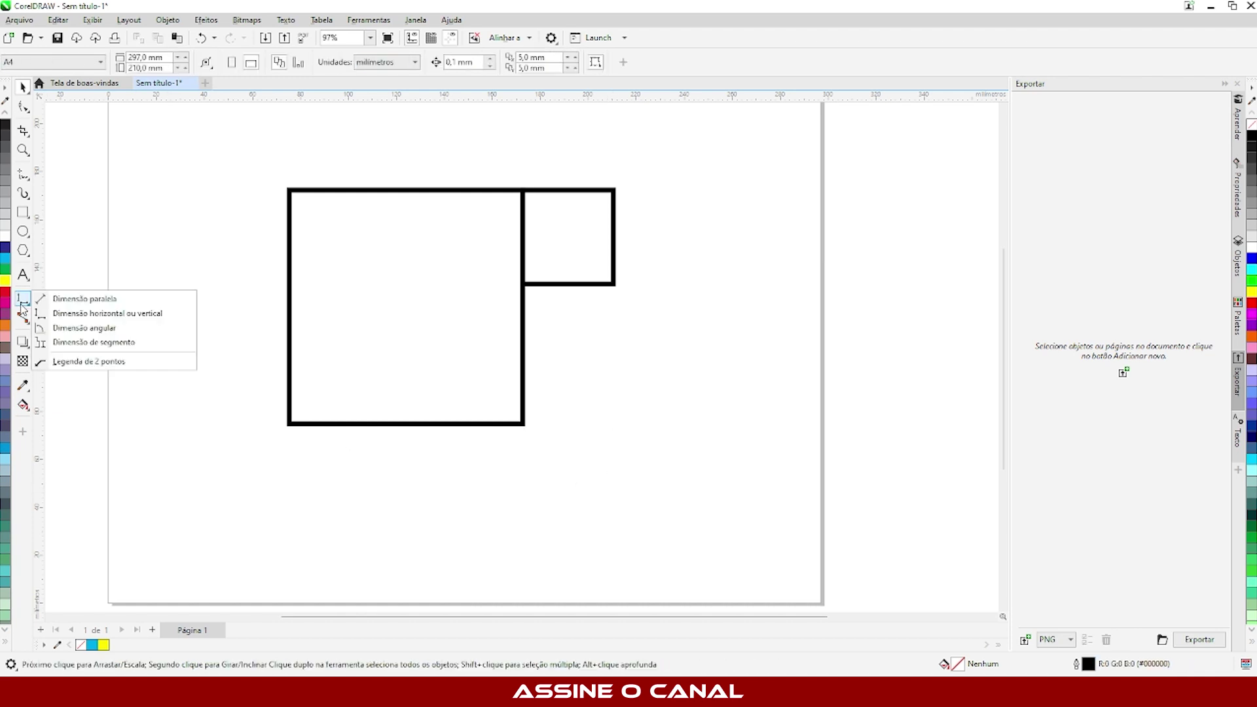
left_click(90, 328)
left_click_drag(289, 423, 291, 245)
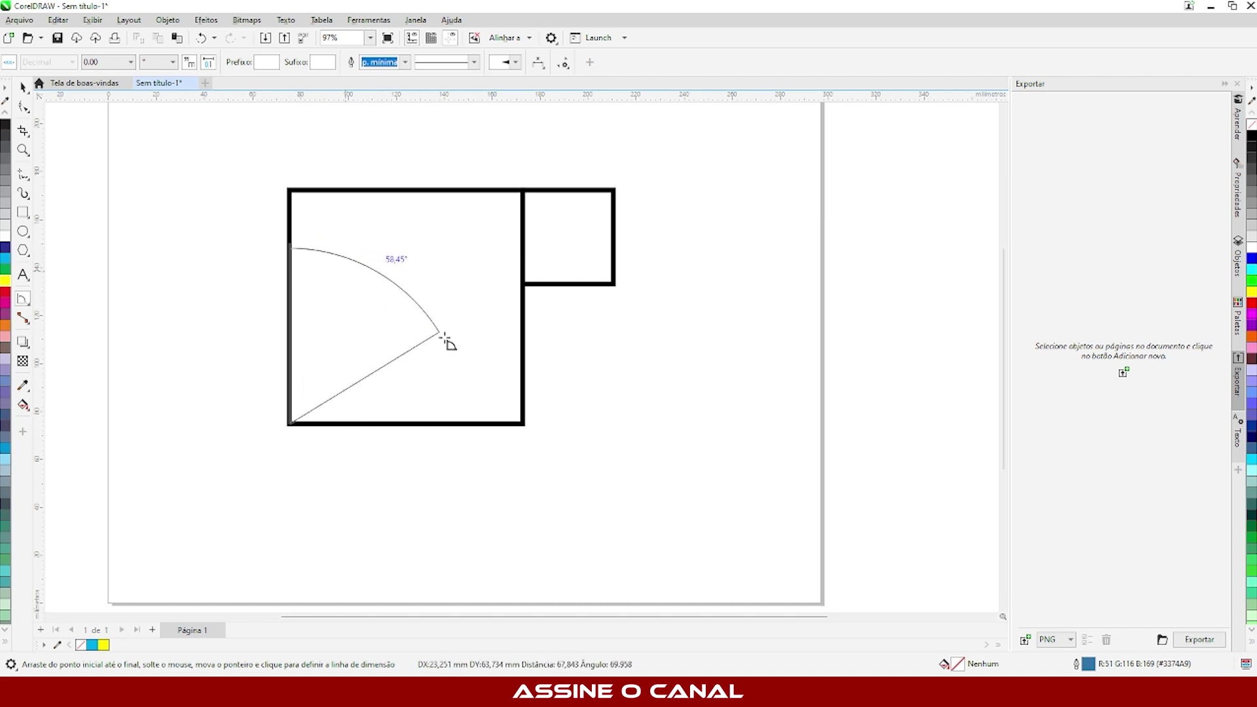
left_click(465, 424)
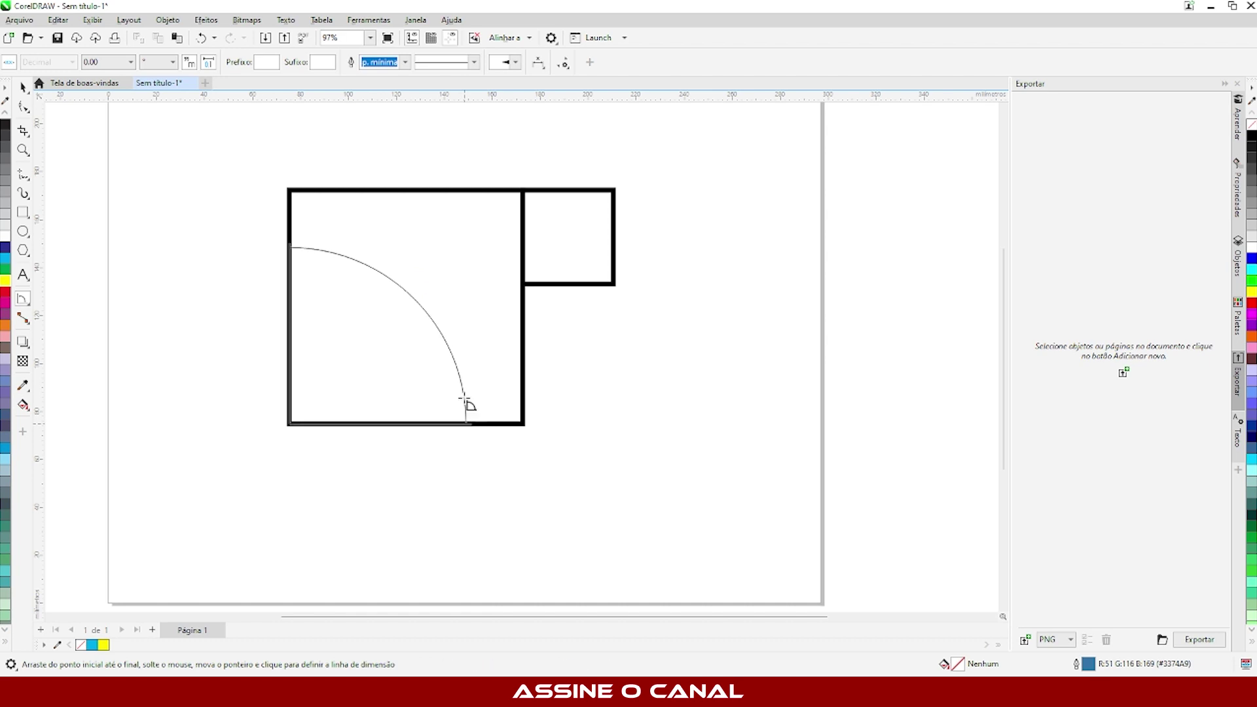
left_click(393, 311)
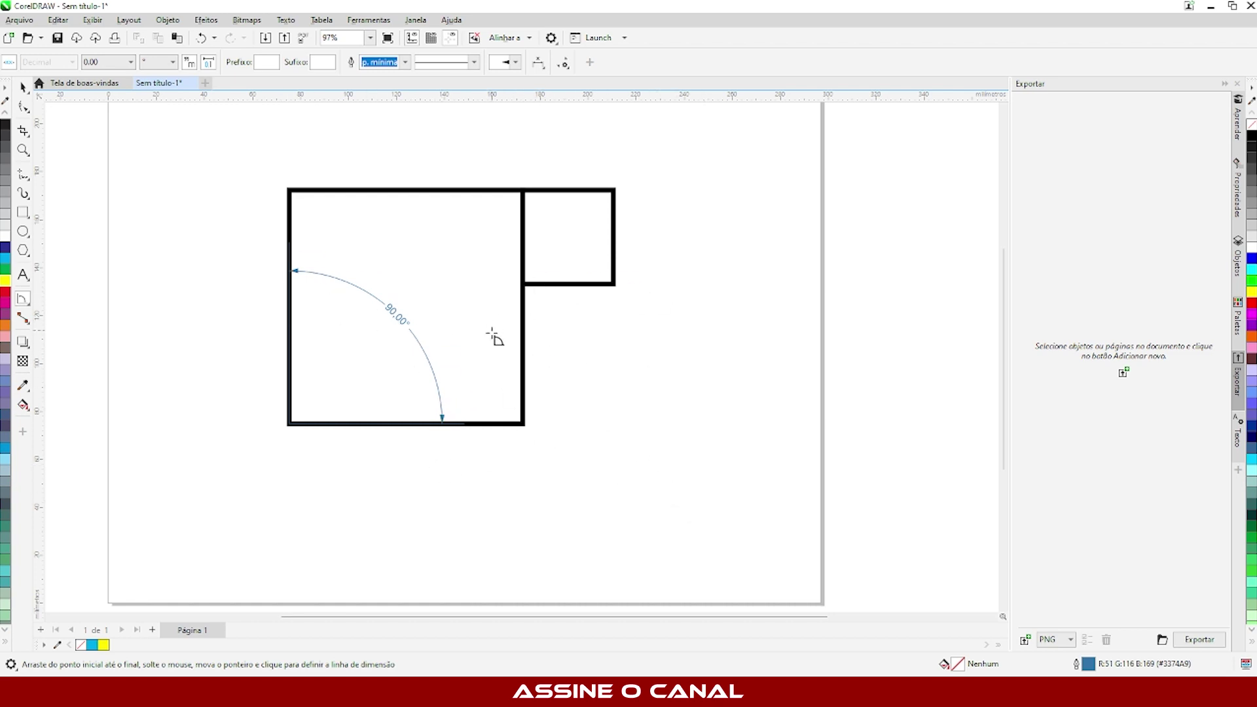
Try a second angular dimension from a point low on the large square's right wall
left_click_drag(524, 396, 523, 283)
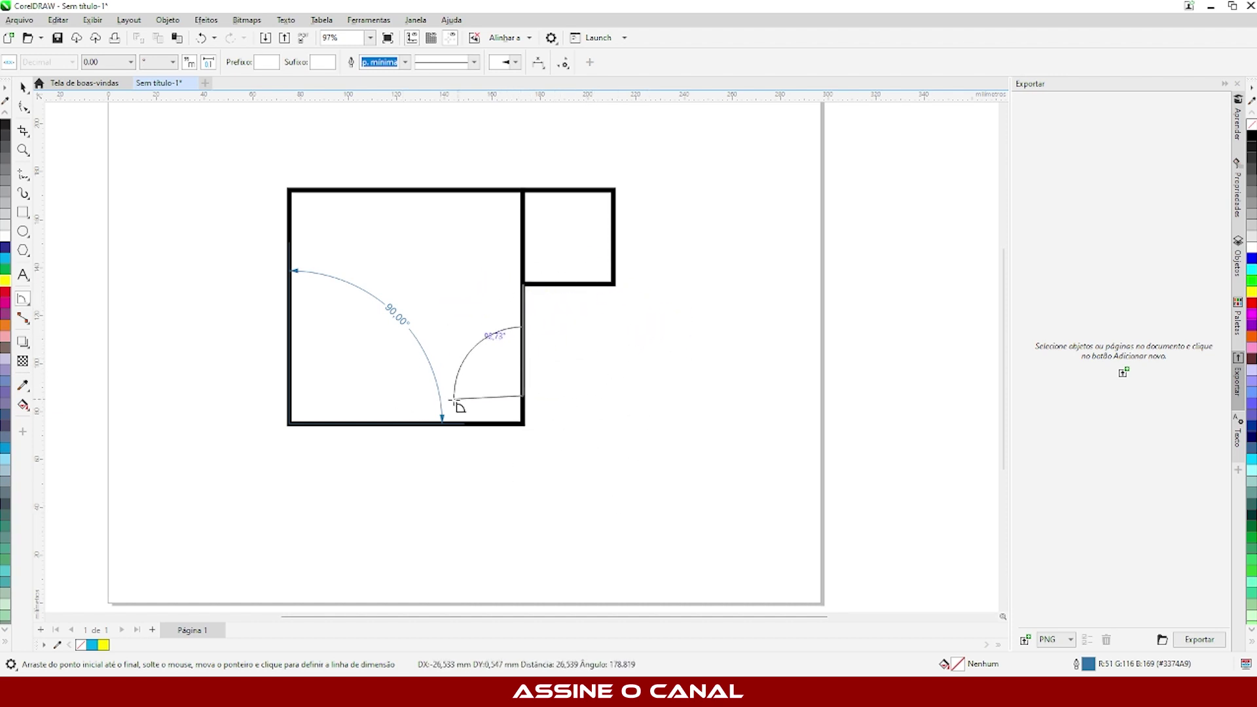
key("Escape")
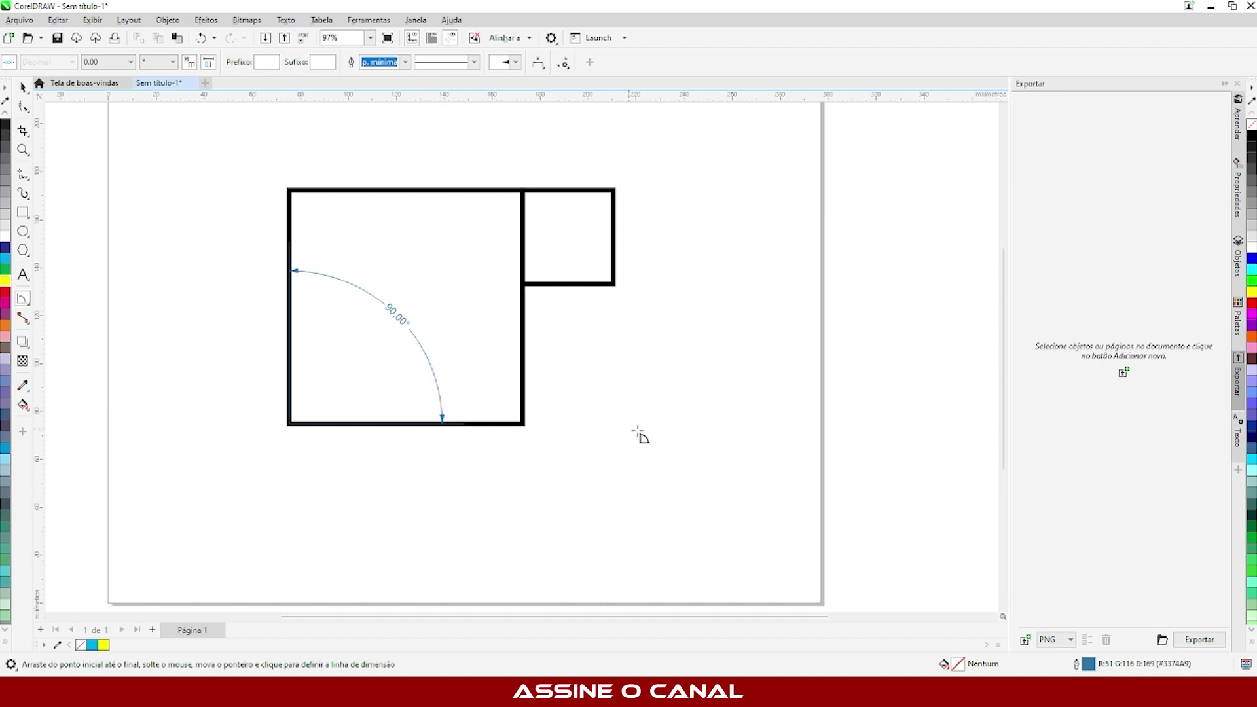